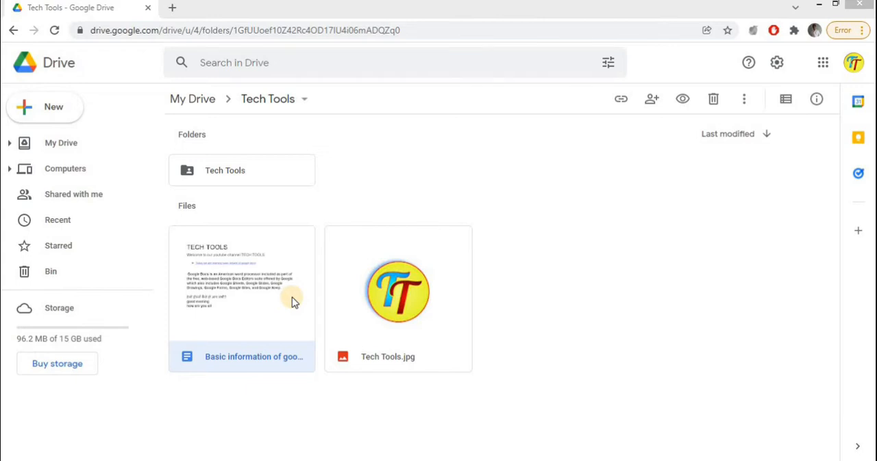
Step: Open the "Basic information of google DOCS (Menus)" document and add a new line below "how are you all"
{"action": "double_click", "coordinate": [292, 297]}
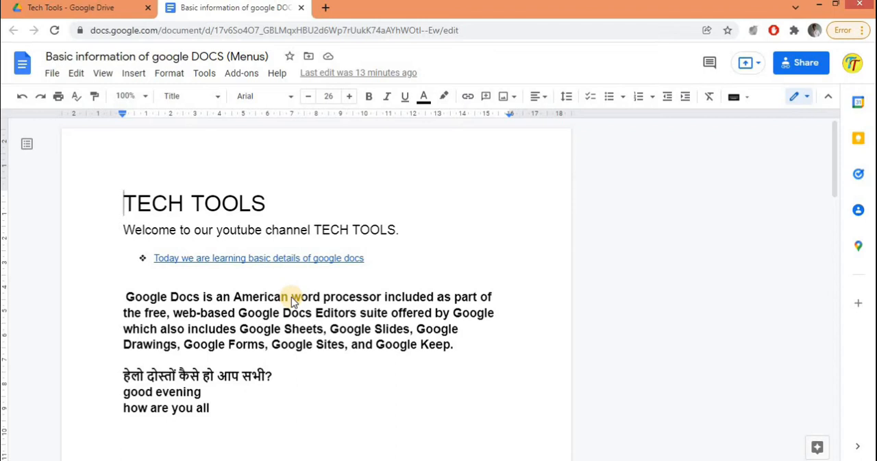
{"action": "left_click", "coordinate": [219, 408]}
{"action": "key", "text": "Return"}
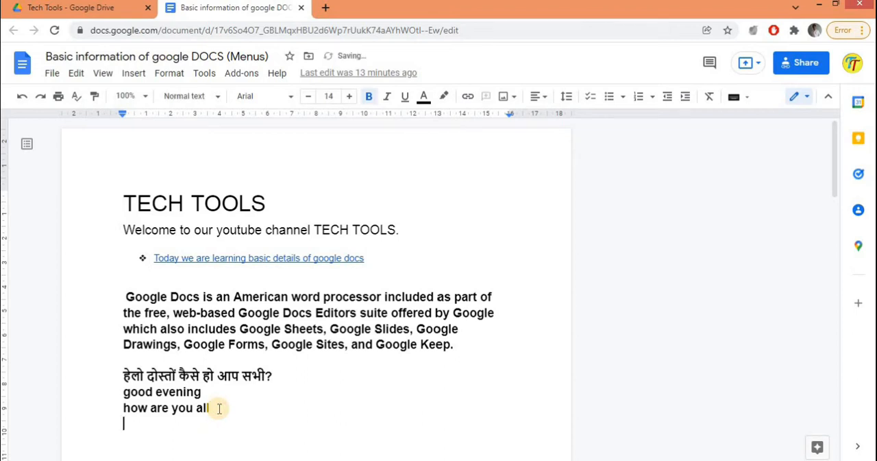
Step: Search the web for "good morning images" to insert into the document
{"action": "left_click", "coordinate": [133, 74]}
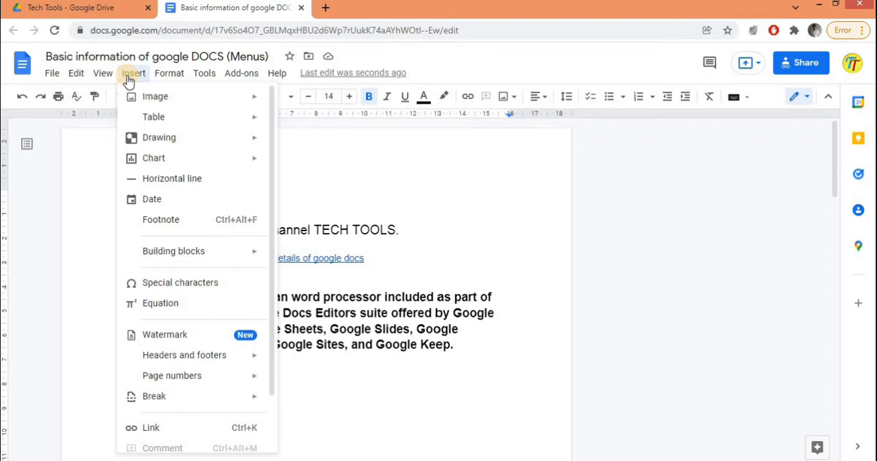
{"action": "mouse_move", "coordinate": [149, 100]}
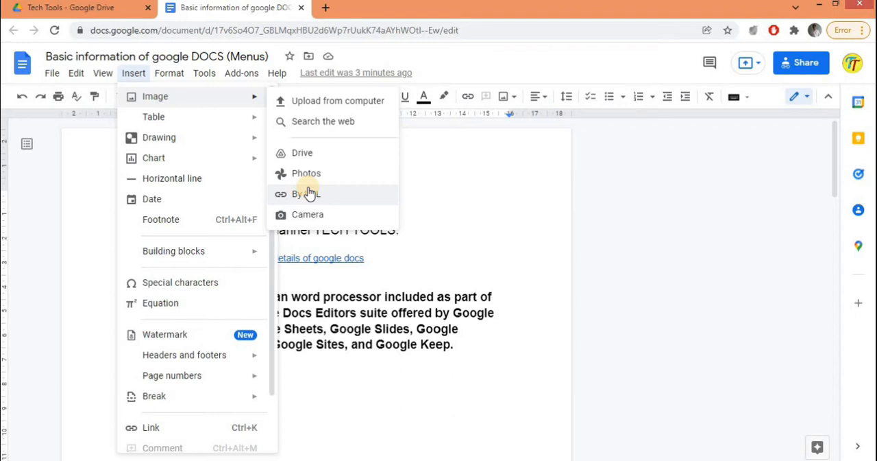
{"action": "left_click", "coordinate": [310, 124]}
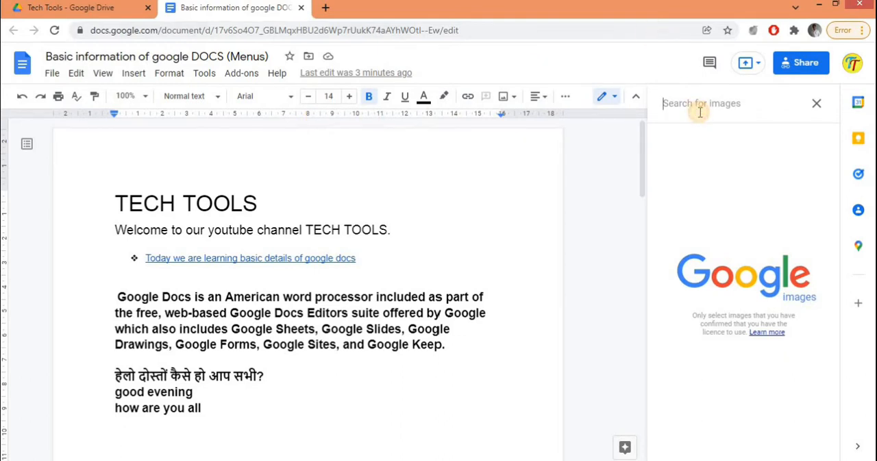
{"action": "type", "text": "goo"}
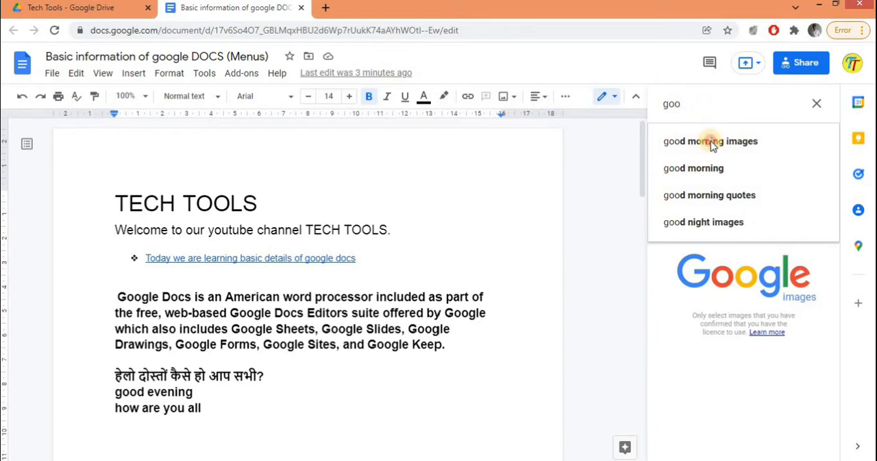
{"action": "left_click", "coordinate": [711, 141]}
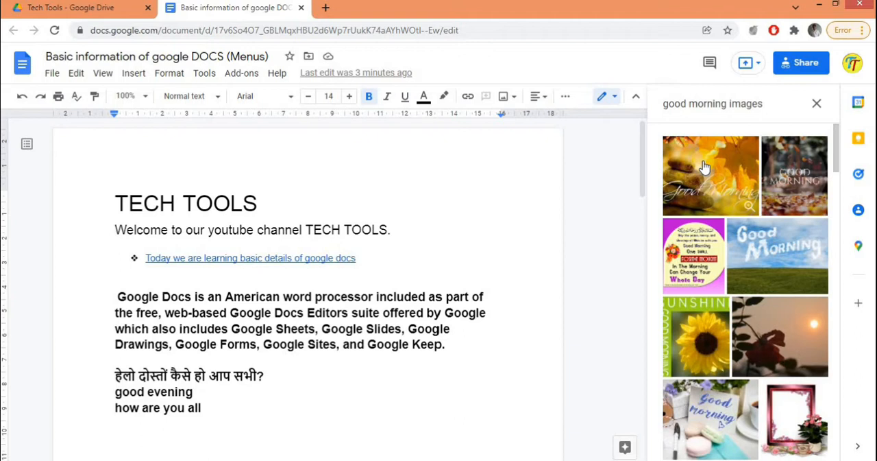
Step: Insert only the autumn-leaves Good Morning picture from the results and shrink it proportionally to slightly under half its width
{"action": "left_click", "coordinate": [704, 167]}
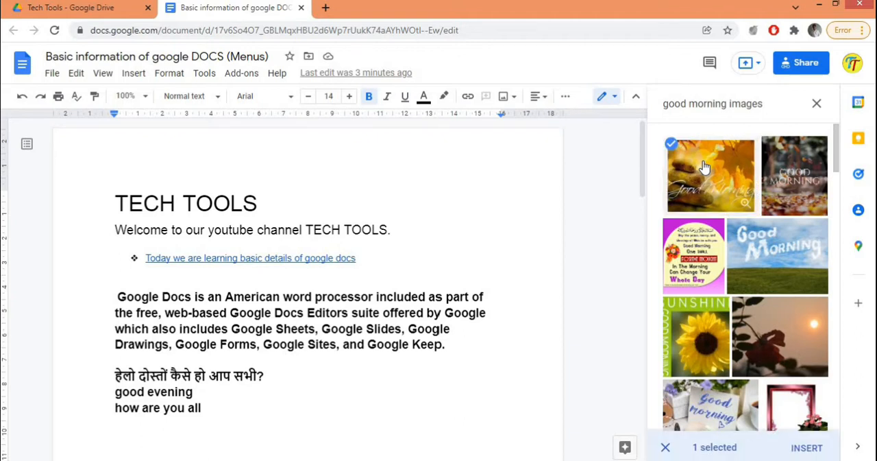
{"action": "left_click", "coordinate": [809, 449]}
{"action": "left_click", "coordinate": [780, 226]}
{"action": "left_click", "coordinate": [788, 189]}
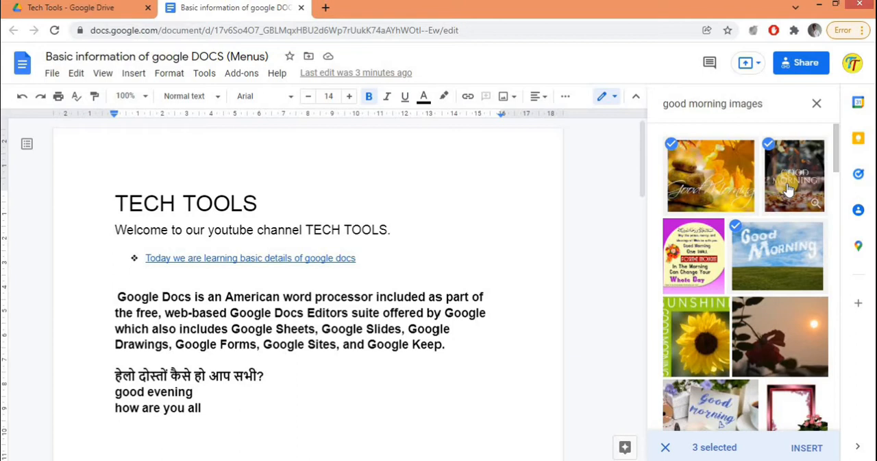
{"action": "left_click", "coordinate": [789, 189]}
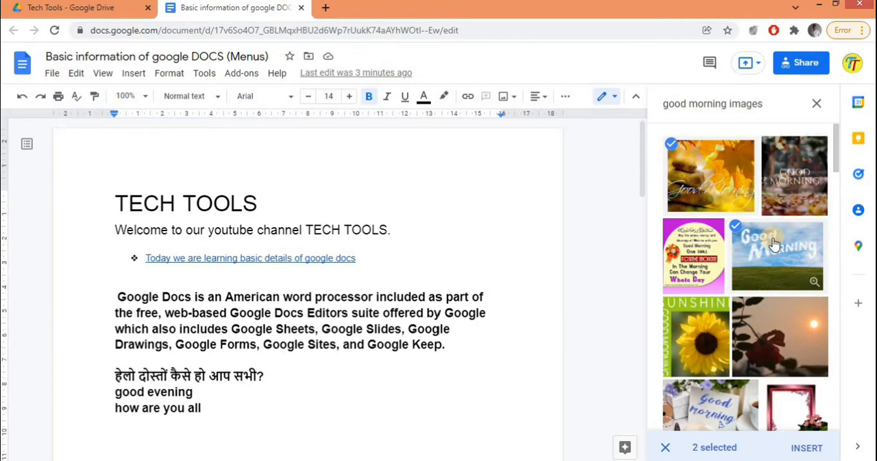
{"action": "left_click", "coordinate": [775, 243]}
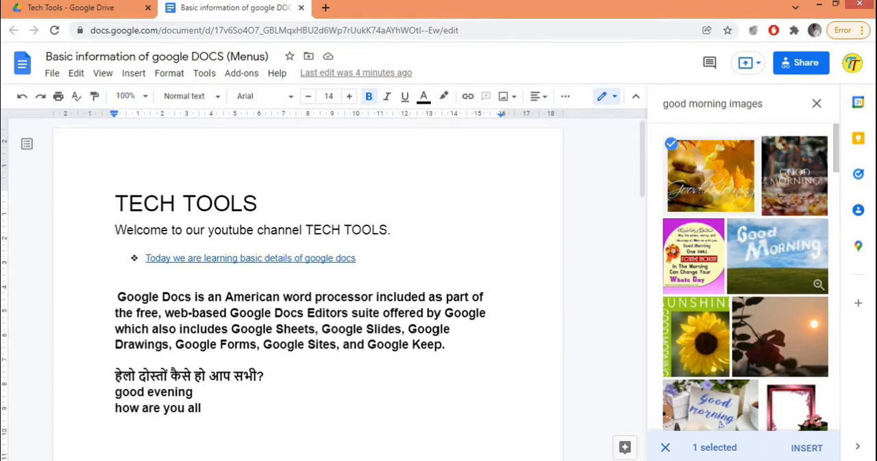
{"action": "left_click", "coordinate": [800, 446]}
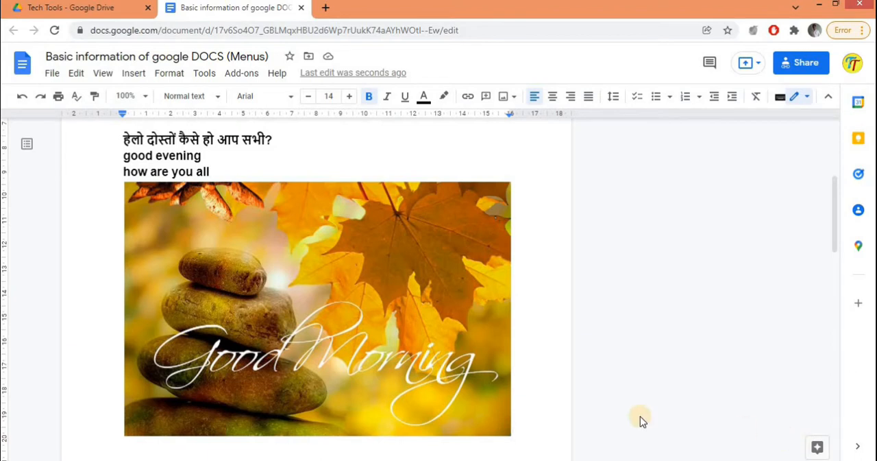
{"action": "left_click", "coordinate": [462, 358]}
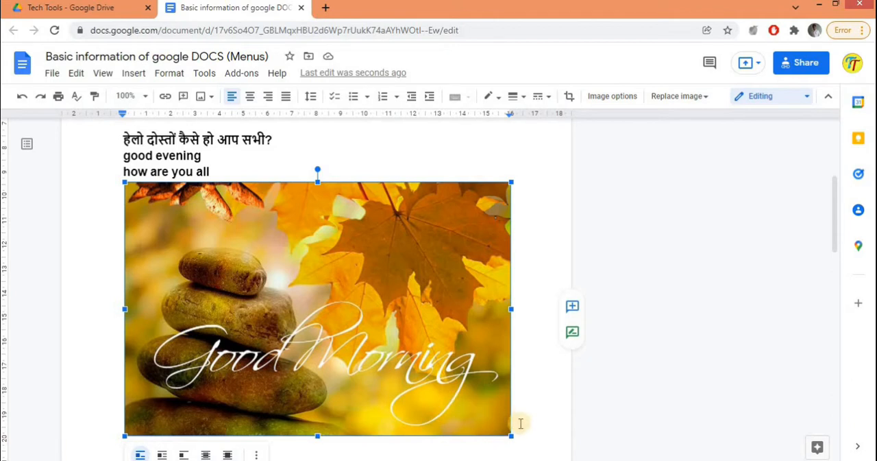
{"action": "left_click_drag", "start_coordinate": [511, 435], "coordinate": [250, 299]}
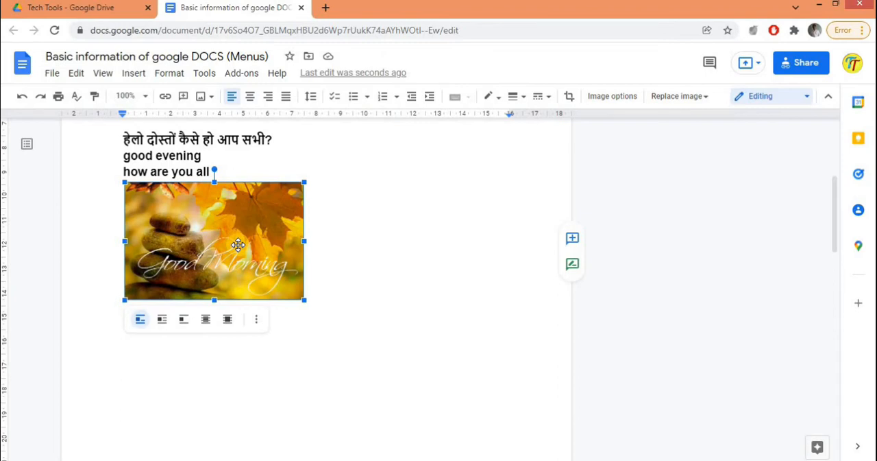
Step: Search the web for "good morning images gif" and replace the selected picture with the first result, the cartoon-letter Good Morning image
{"action": "left_click", "coordinate": [138, 78]}
{"action": "mouse_move", "coordinate": [157, 99]}
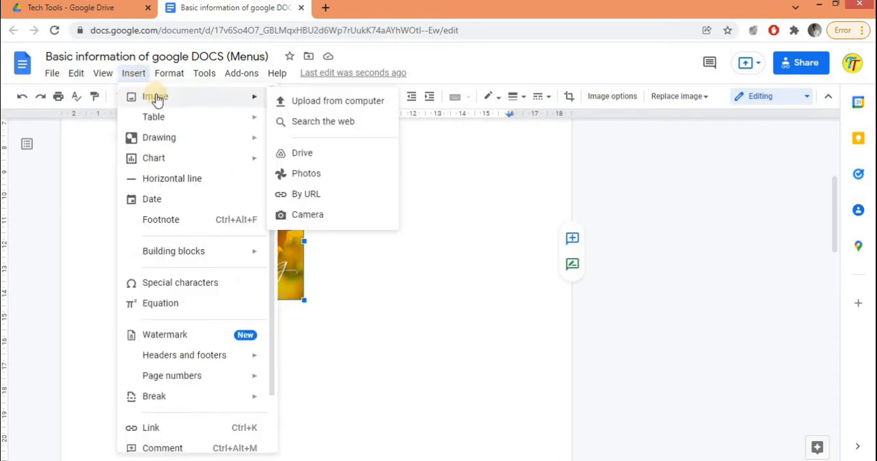
{"action": "left_click", "coordinate": [301, 122]}
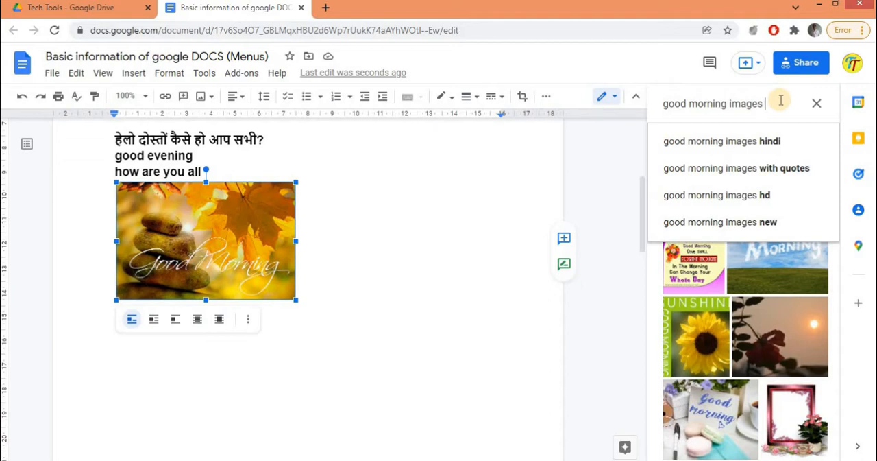
{"action": "type", "text": "gif"}
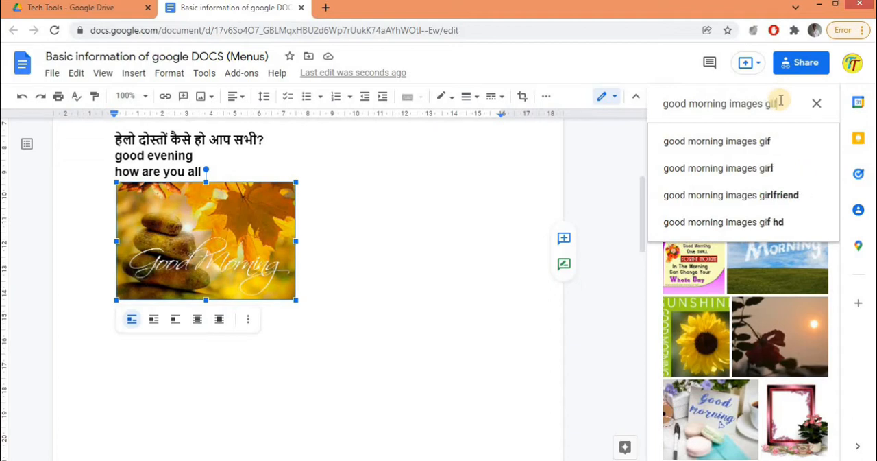
{"action": "key", "text": "Return"}
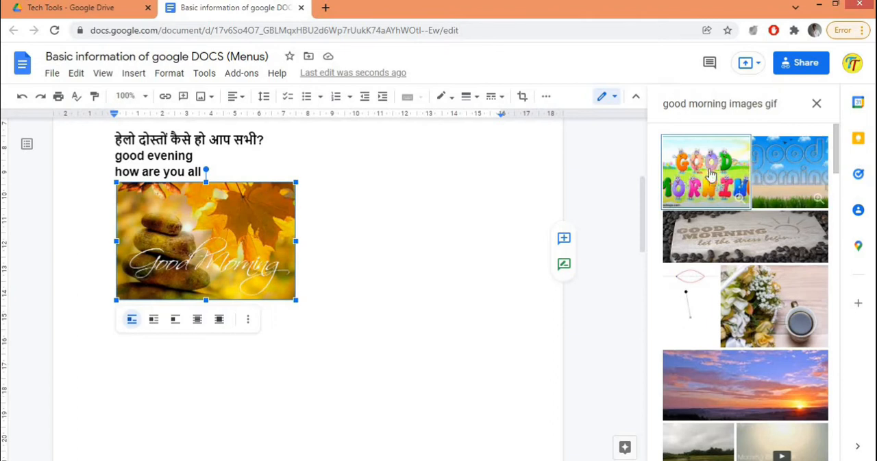
{"action": "left_click", "coordinate": [713, 173]}
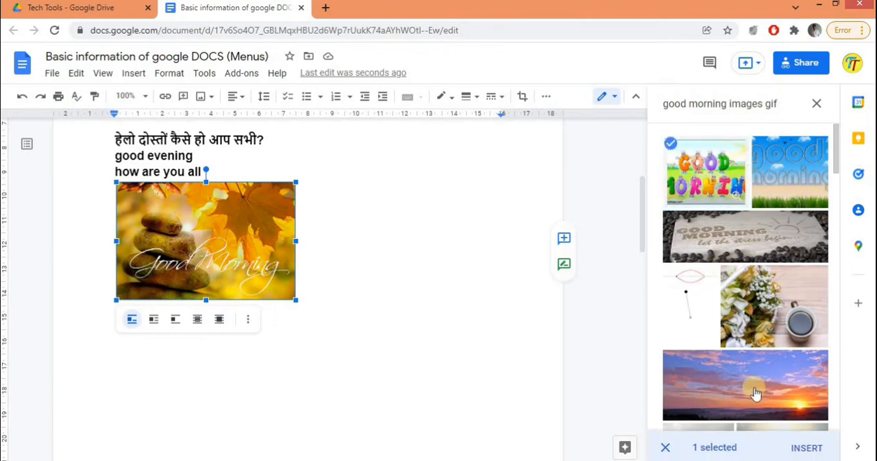
{"action": "left_click", "coordinate": [804, 450]}
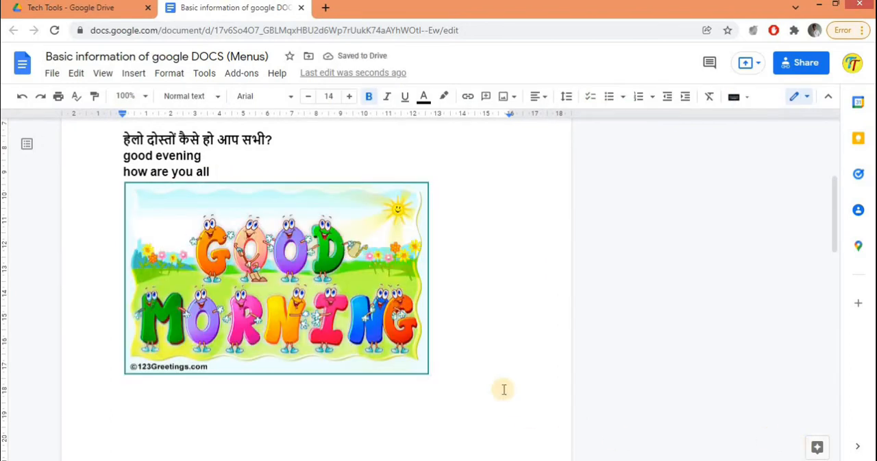
Step: Set the cartoon Good Morning image to wrap text and reposition it a little below the "how are you all" line
{"action": "left_click", "coordinate": [294, 269]}
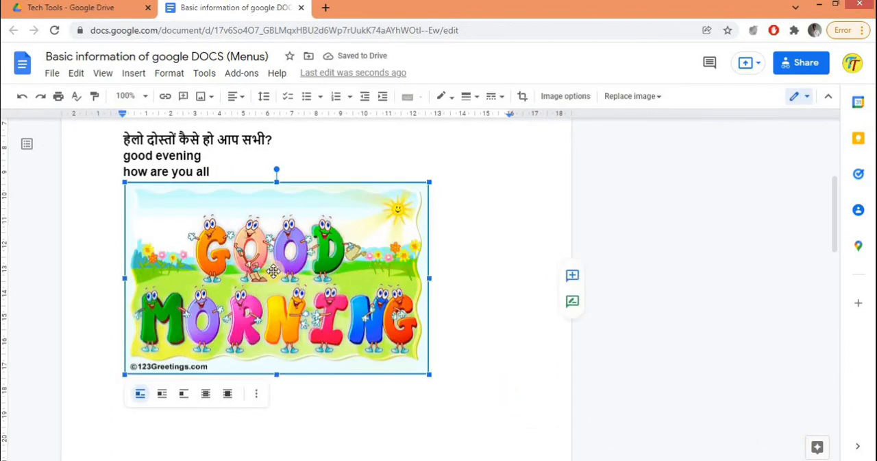
{"action": "left_click", "coordinate": [162, 393]}
{"action": "left_click_drag", "start_coordinate": [224, 299], "coordinate": [233, 323]}
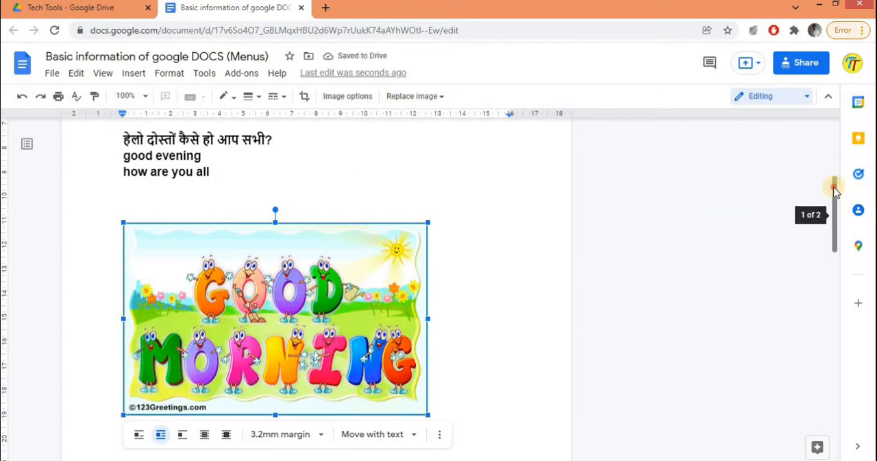
{"action": "left_click_drag", "start_coordinate": [839, 239], "coordinate": [841, 383]}
{"action": "left_click_drag", "start_coordinate": [838, 254], "coordinate": [834, 192]}
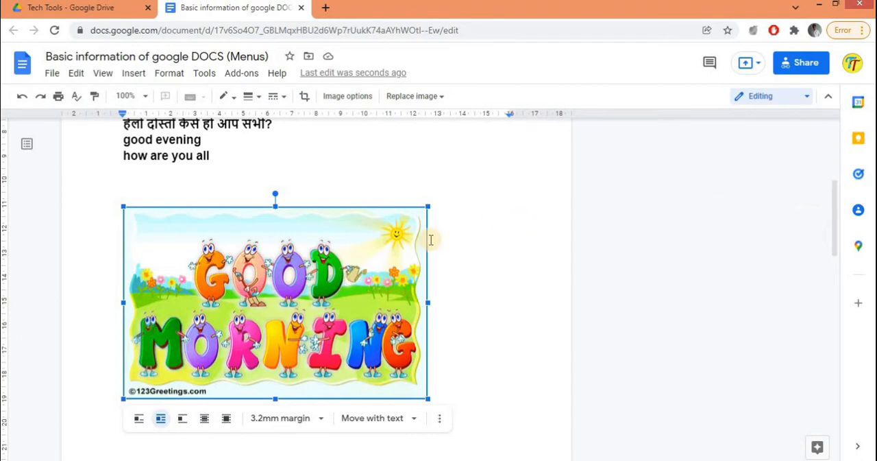
{"action": "double_click", "coordinate": [306, 282]}
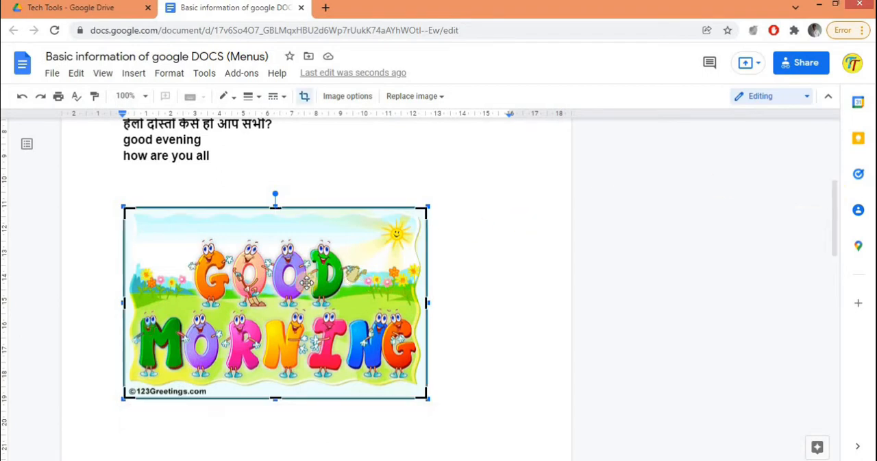
{"action": "left_click", "coordinate": [442, 298]}
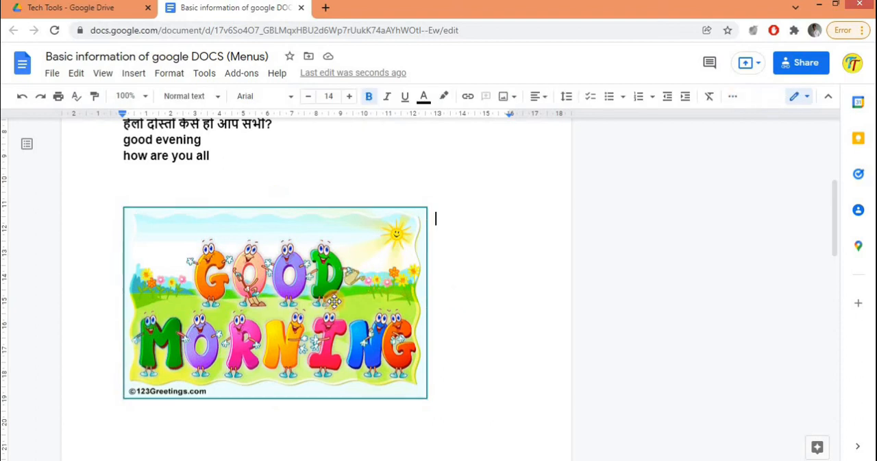
{"action": "left_click_drag", "start_coordinate": [334, 302], "coordinate": [229, 259]}
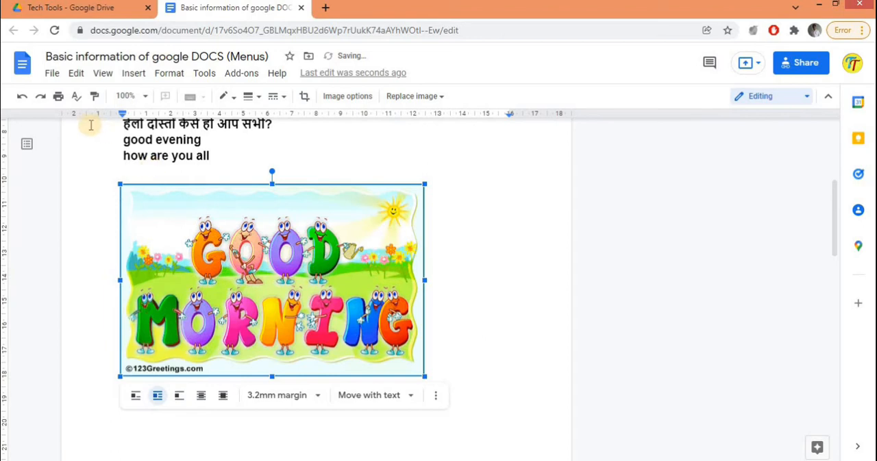
Step: Start a new line after the Good Morning image and insert a 20 x 20 table there
{"action": "left_click", "coordinate": [434, 347]}
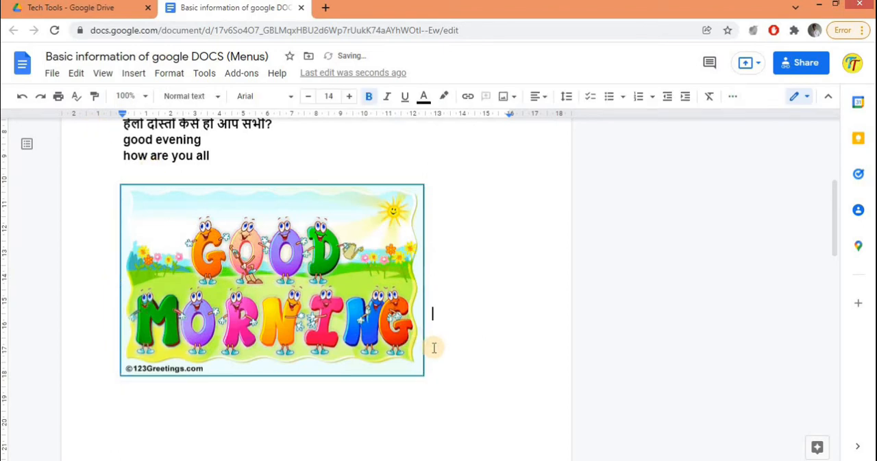
{"action": "key", "text": "Return"}
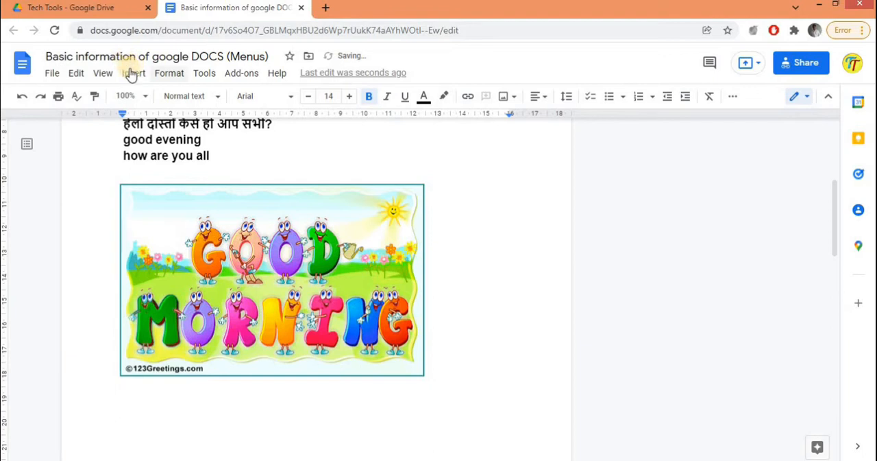
{"action": "left_click", "coordinate": [134, 73]}
{"action": "mouse_move", "coordinate": [157, 98]}
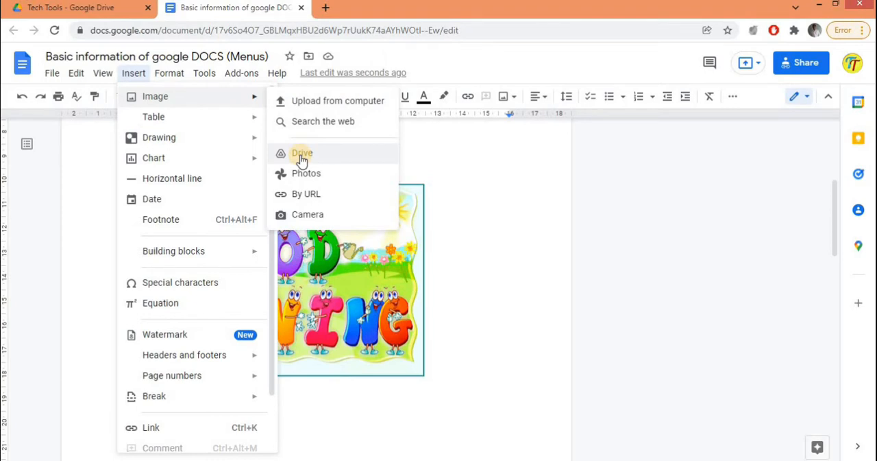
{"action": "mouse_move", "coordinate": [187, 115]}
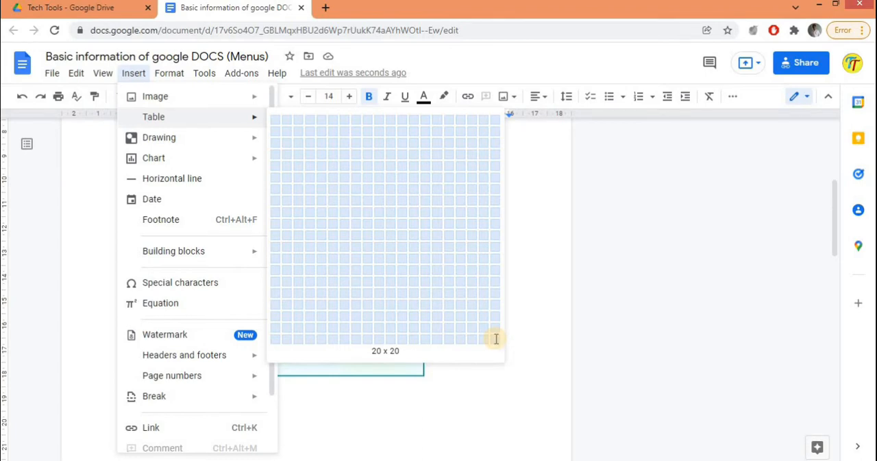
{"action": "left_click", "coordinate": [496, 343]}
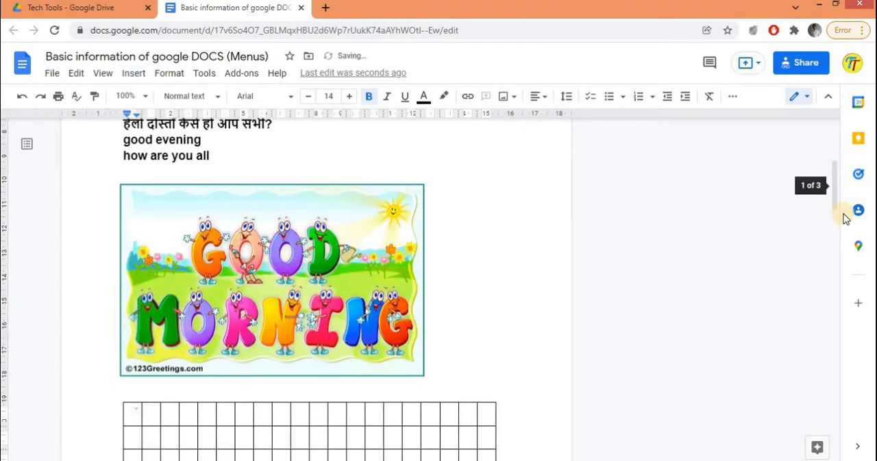
Step: Add two more rows to the end of the table by continuing past its last cell
{"action": "scroll", "coordinate": [840, 247], "scroll_direction": "down", "scroll_amount": 5}
{"action": "left_click_drag", "start_coordinate": [842, 266], "coordinate": [856, 308]}
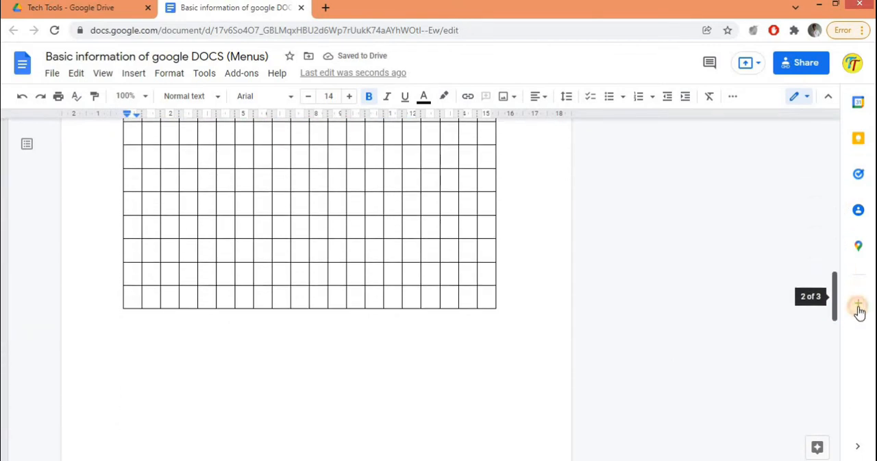
{"action": "left_click", "coordinate": [484, 295]}
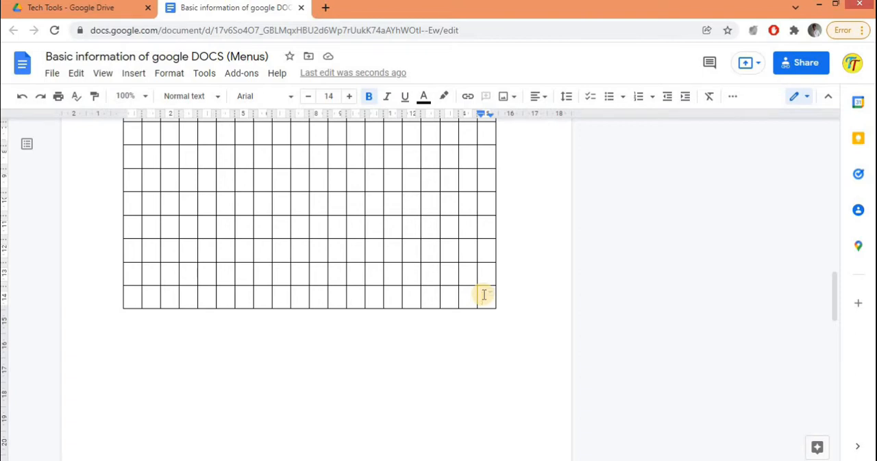
{"action": "key", "text": "Tab"}
{"action": "key", "text": "Tab"}
{"action": "key", "text": "Tab"}
{"action": "key", "text": "Tab"}
{"action": "key", "text": "Tab"}
{"action": "key", "text": "Tab"}
{"action": "key", "text": "Tab"}
{"action": "key", "text": "Tab"}
{"action": "key", "text": "Tab"}
{"action": "key", "text": "Tab"}
{"action": "key", "text": "Tab"}
{"action": "key", "text": "Tab"}
{"action": "key", "text": "Tab"}
{"action": "key", "text": "Tab"}
{"action": "key", "text": "Tab"}
{"action": "key", "text": "Tab"}
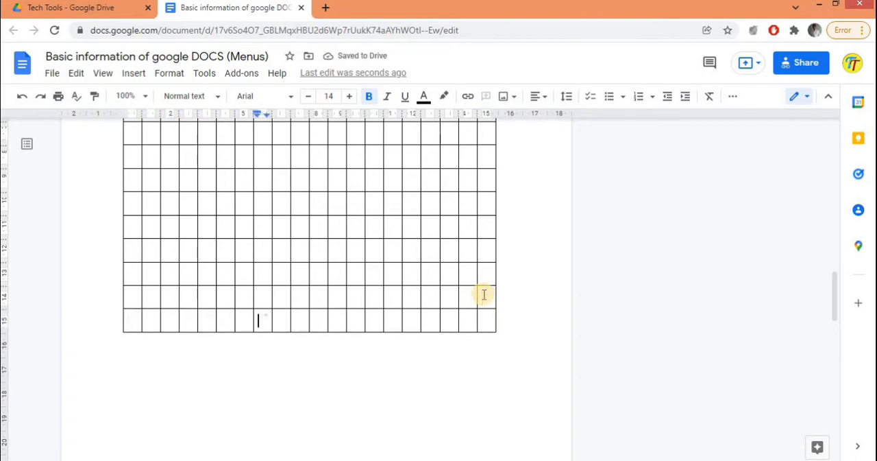
{"action": "key", "text": "Tab"}
{"action": "key", "text": "Tab"}
{"action": "key", "text": "Tab"}
{"action": "key", "text": "Tab"}
{"action": "key", "text": "Tab"}
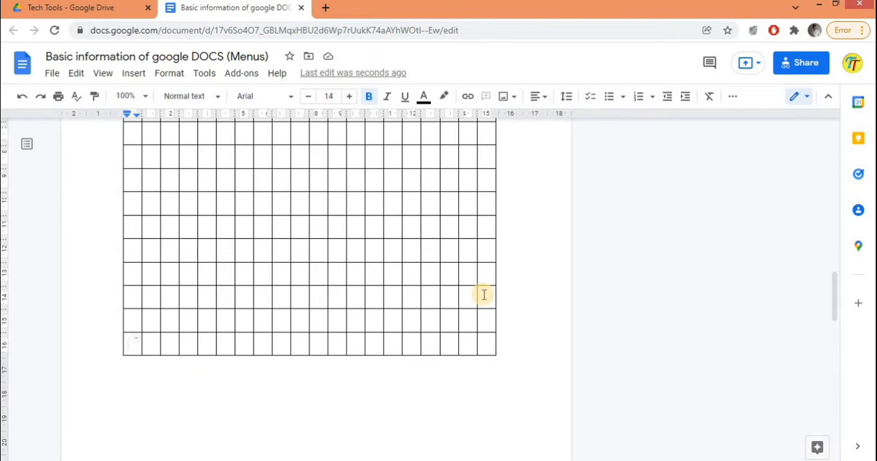
Step: Add one more row to the end of the table and place the cursor on the line below it
{"action": "key", "text": "Tab"}
{"action": "key", "text": "Tab"}
{"action": "key", "text": "Tab"}
{"action": "key", "text": "Tab"}
{"action": "key", "text": "Tab"}
{"action": "key", "text": "Tab"}
{"action": "key", "text": "Tab"}
{"action": "key", "text": "Tab"}
{"action": "key", "text": "Tab"}
{"action": "key", "text": "Tab"}
{"action": "key", "text": "Tab"}
{"action": "key", "text": "Tab"}
{"action": "key", "text": "Tab"}
{"action": "key", "text": "Tab"}
{"action": "key", "text": "Tab"}
{"action": "key", "text": "Tab"}
{"action": "key", "text": "Tab"}
{"action": "key", "text": "Tab"}
{"action": "key", "text": "Tab"}
{"action": "key", "text": "Tab"}
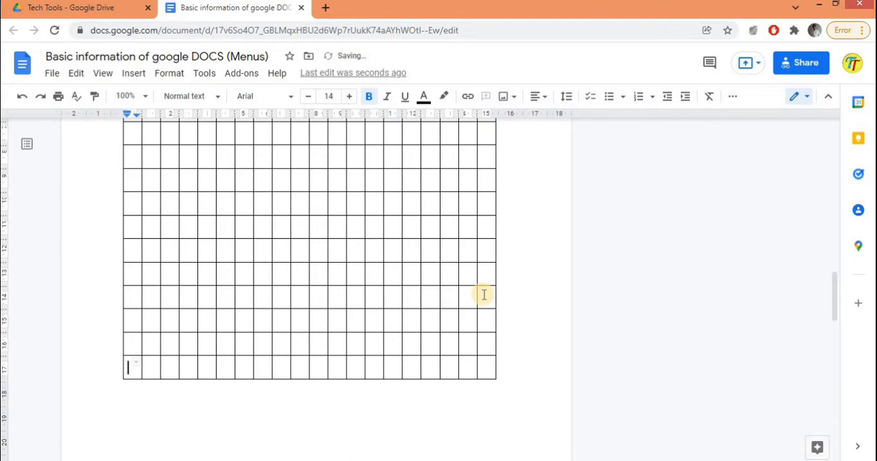
{"action": "key", "text": "Down"}
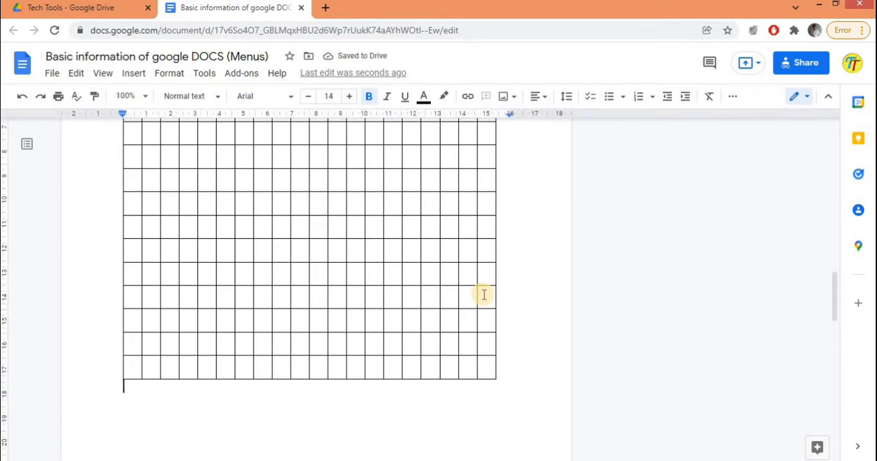
{"action": "left_click", "coordinate": [134, 73]}
{"action": "mouse_move", "coordinate": [163, 120]}
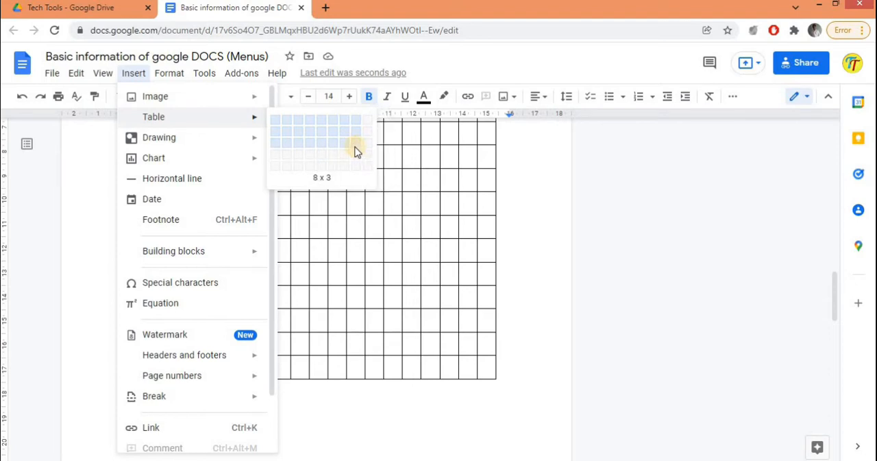
{"action": "mouse_move", "coordinate": [174, 139]}
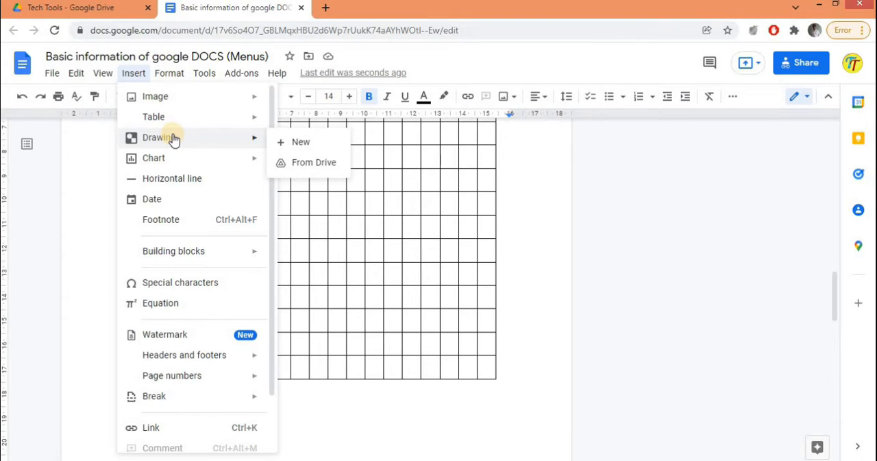
{"action": "mouse_move", "coordinate": [175, 162]}
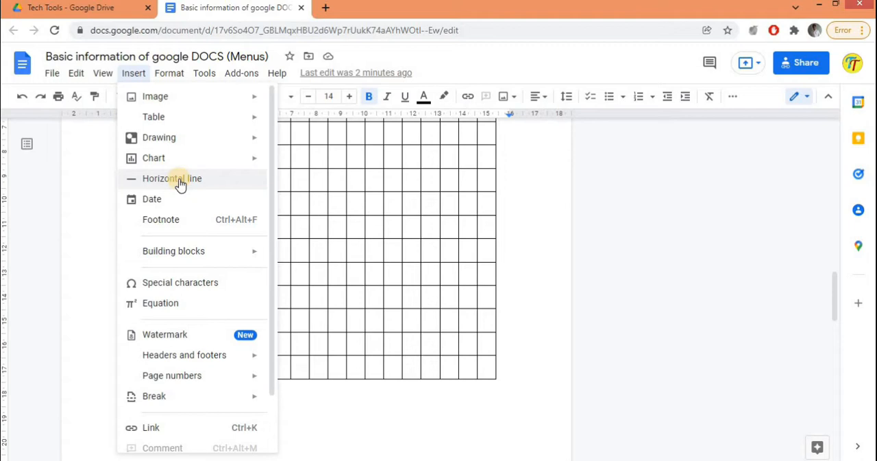
{"action": "left_click", "coordinate": [295, 405]}
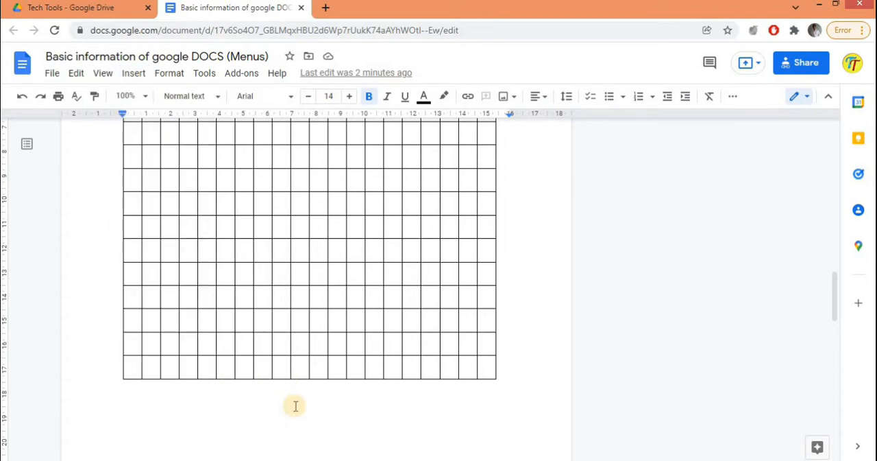
Step: Insert a page break below the table and enter "Google Docs" as the first line of the new page
{"action": "key", "text": "Return"}
{"action": "key", "text": "ctrl+Return"}
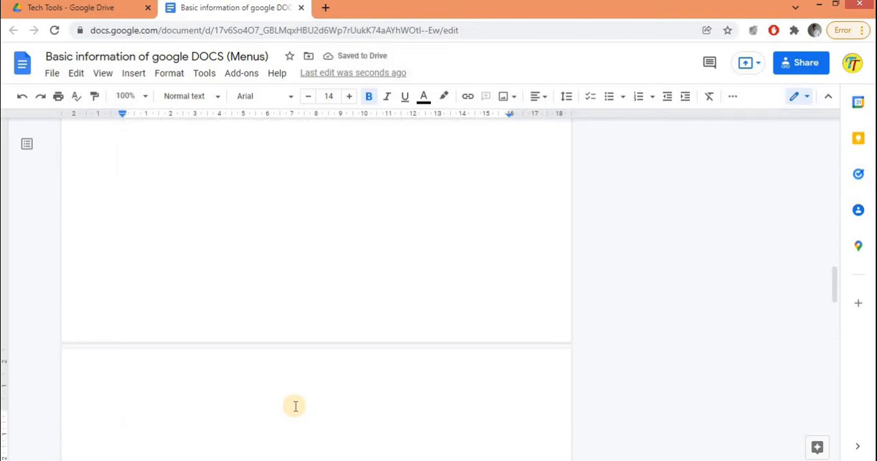
{"action": "type", "text": "Goofgl"}
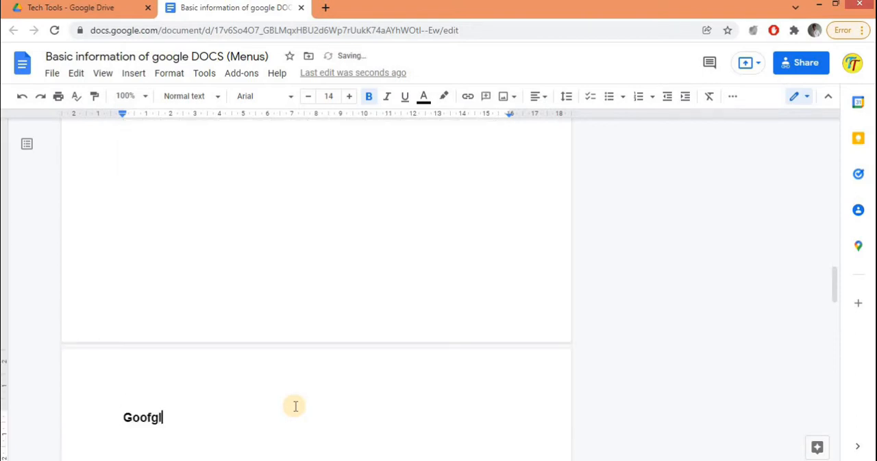
{"action": "key", "text": "BackSpace"}
{"action": "key", "text": "BackSpace"}
{"action": "key", "text": "BackSpace"}
{"action": "type", "text": "gle Docs"}
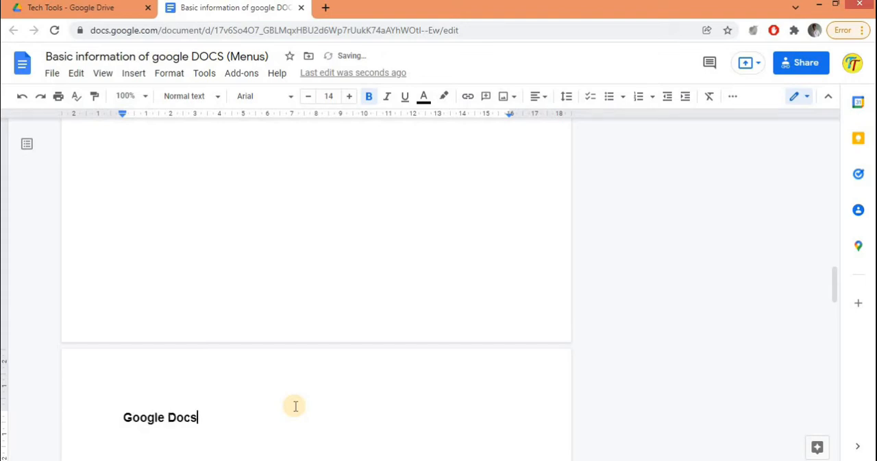
Step: Center the "Google Docs" line on the new page
{"action": "triple_click", "coordinate": [166, 415]}
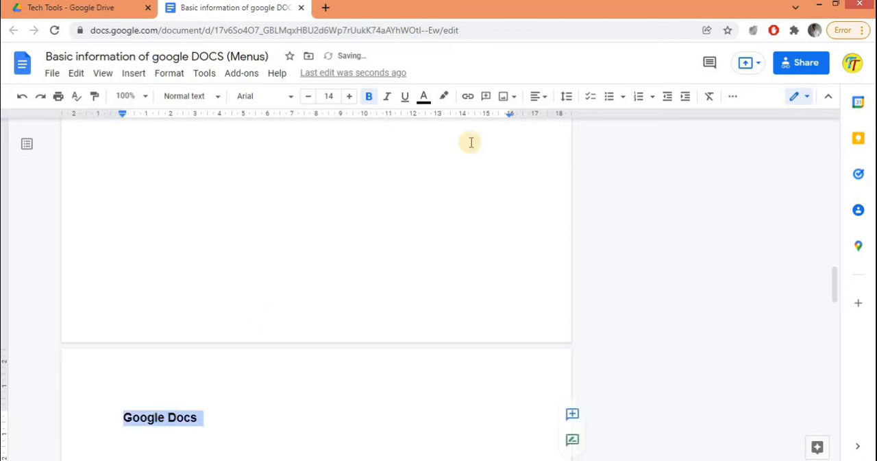
{"action": "left_click", "coordinate": [544, 101]}
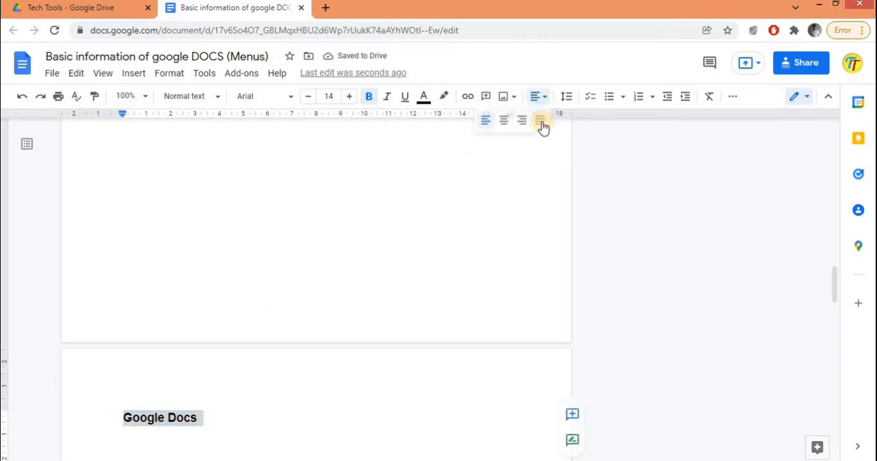
{"action": "key", "text": "ctrl+shift+e"}
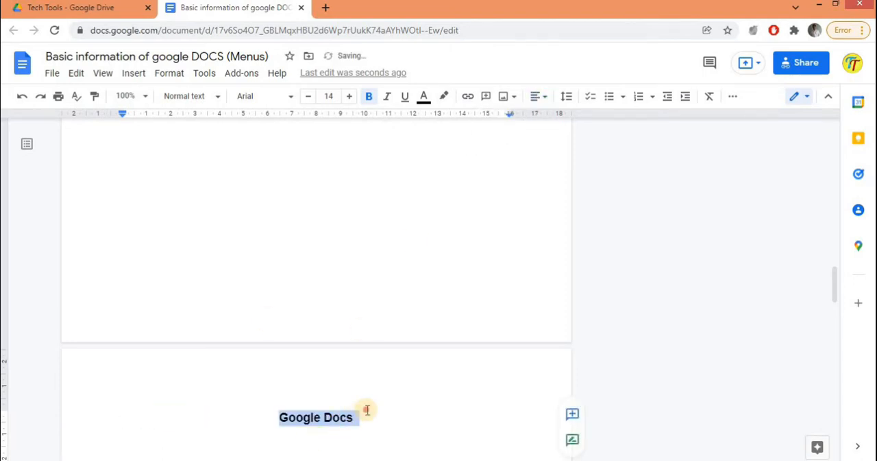
Step: Insert a horizontal line below the centered "Google Docs" heading
{"action": "left_click", "coordinate": [366, 412]}
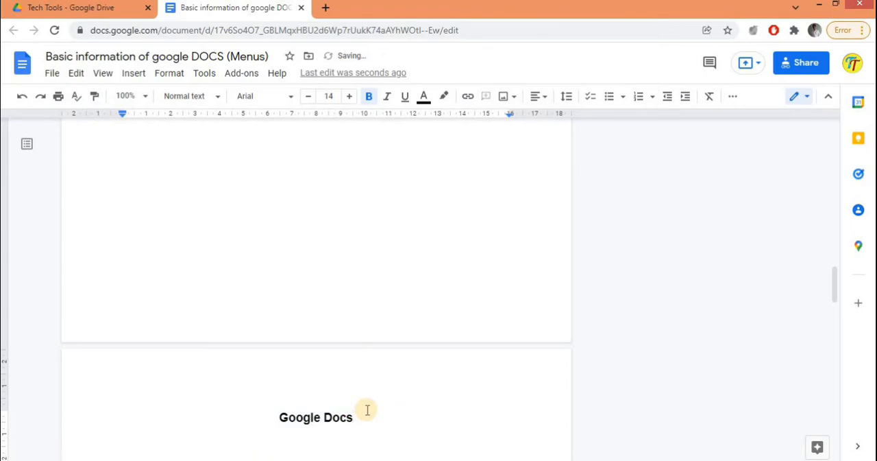
{"action": "left_click", "coordinate": [135, 73]}
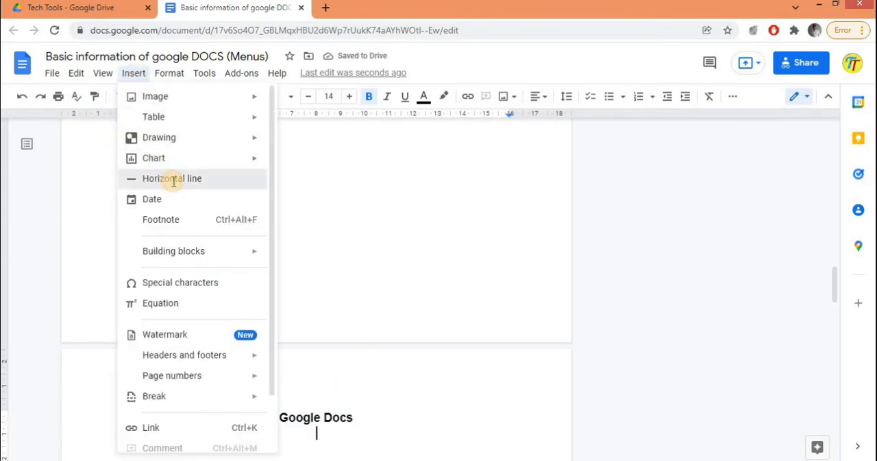
{"action": "left_click", "coordinate": [172, 179]}
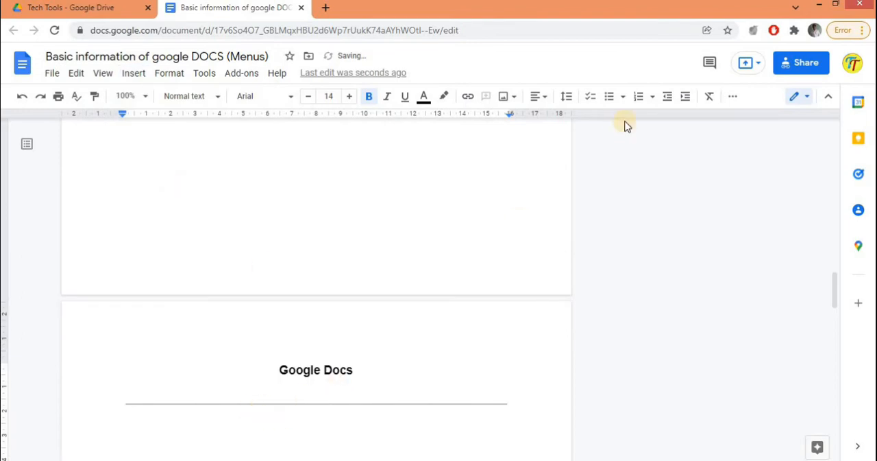
Step: Insert the date 24 Jan 2022, left-aligned, below the horizontal line and start a new line after it
{"action": "left_click", "coordinate": [546, 101]}
{"action": "left_click", "coordinate": [488, 120]}
{"action": "left_click", "coordinate": [133, 72]}
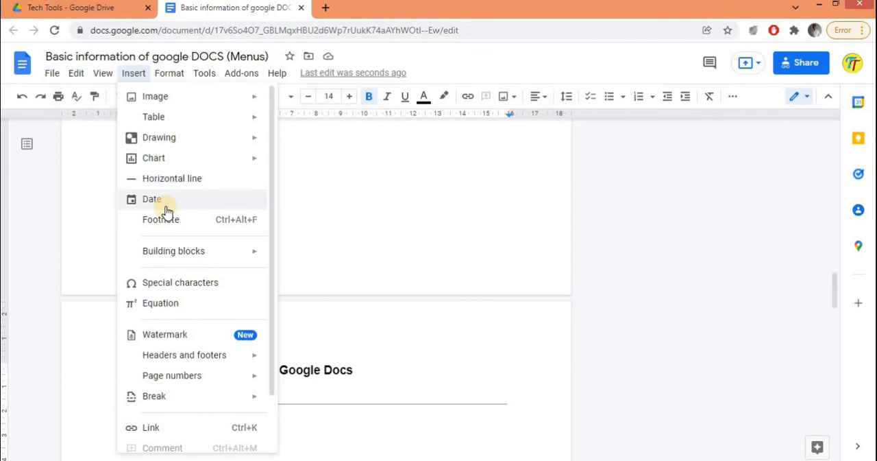
{"action": "left_click", "coordinate": [166, 205]}
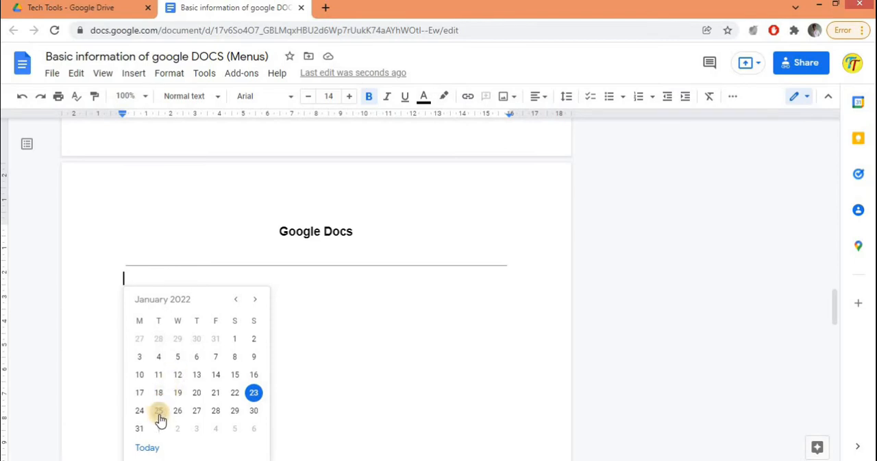
{"action": "left_click", "coordinate": [257, 302]}
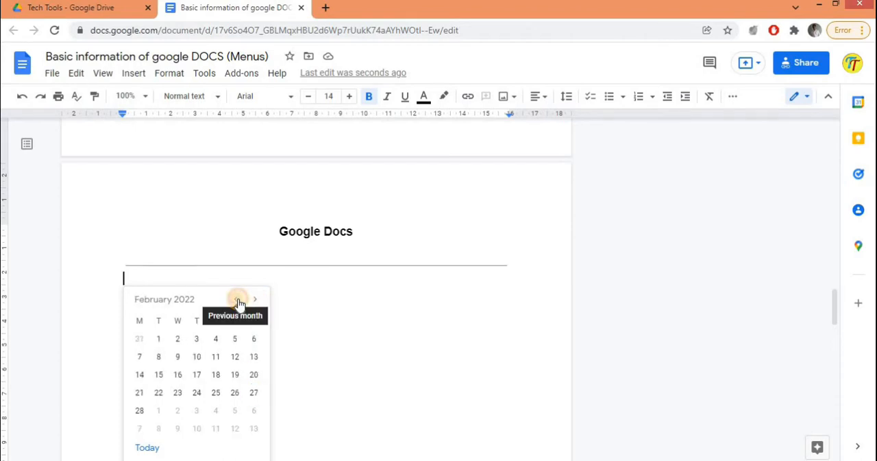
{"action": "left_click", "coordinate": [237, 300]}
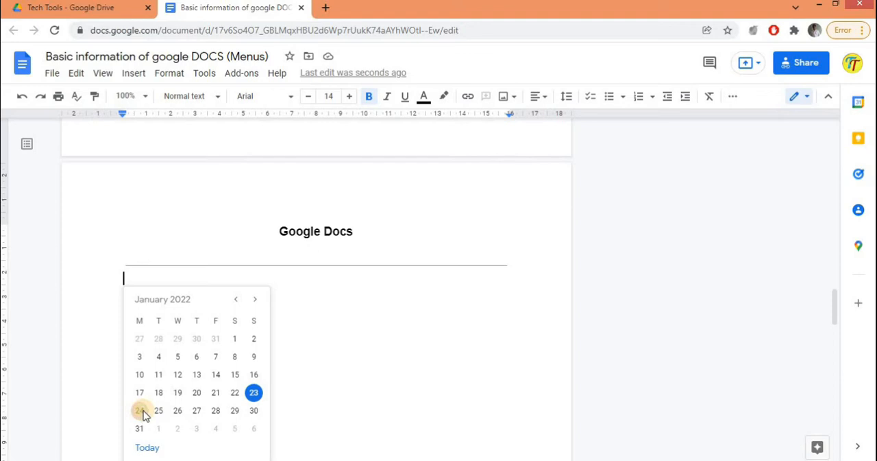
{"action": "left_click", "coordinate": [141, 412]}
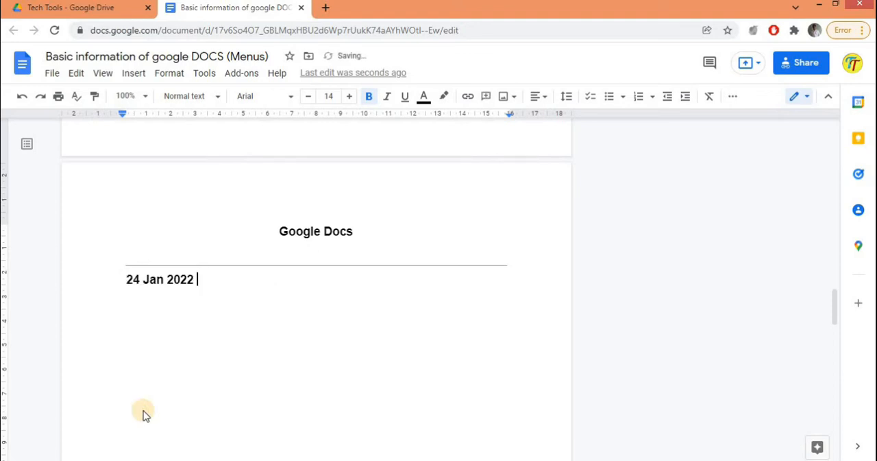
{"action": "mouse_move", "coordinate": [189, 279]}
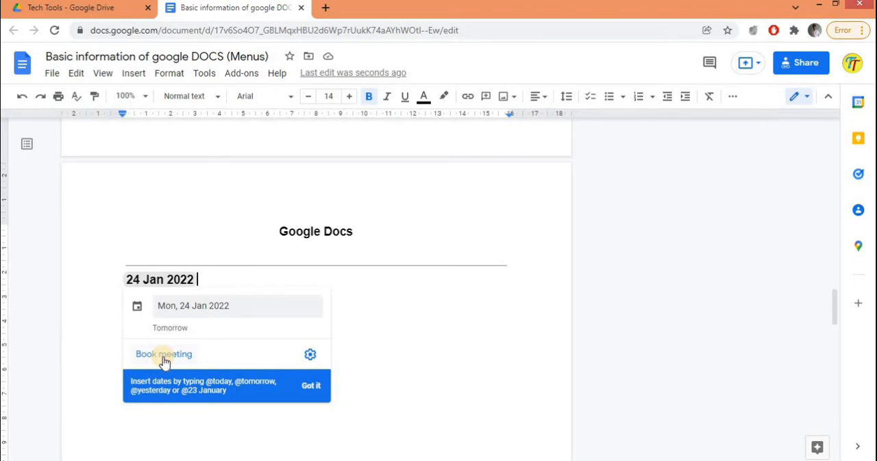
{"action": "left_click", "coordinate": [211, 278]}
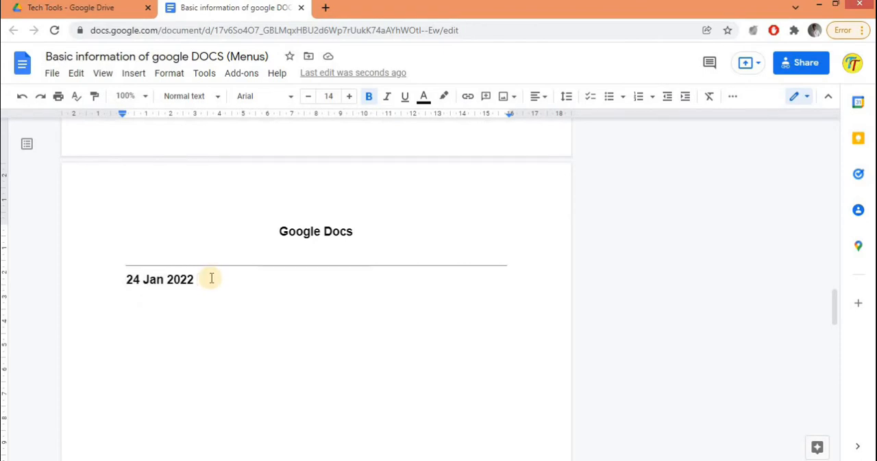
{"action": "key", "text": "Return"}
Step: Insert a footnote for the words "Google Docs" at the start of the bold paragraph on the first page
{"action": "left_click", "coordinate": [130, 73]}
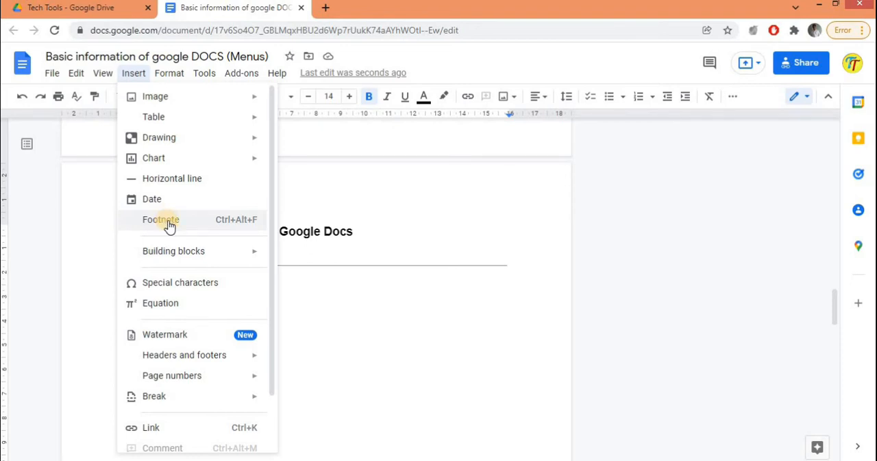
{"action": "left_click_drag", "start_coordinate": [835, 274], "coordinate": [828, 96]}
{"action": "left_click_drag", "start_coordinate": [126, 294], "coordinate": [201, 298]}
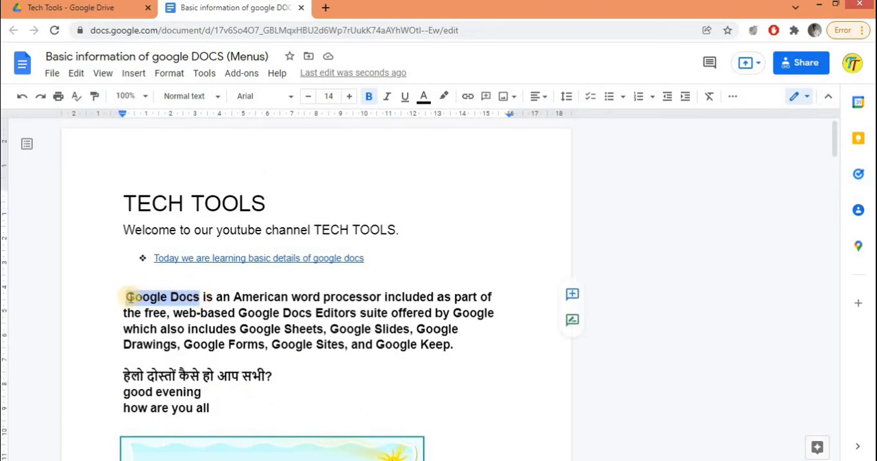
{"action": "left_click_drag", "start_coordinate": [126, 296], "coordinate": [200, 296]}
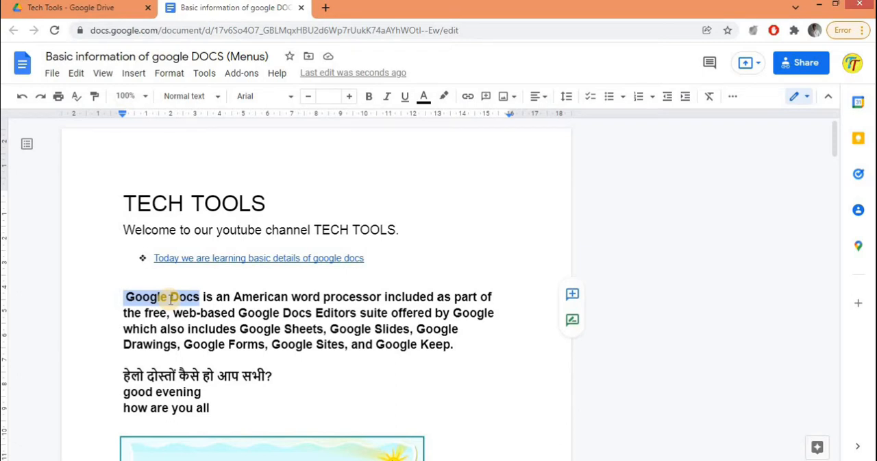
{"action": "left_click", "coordinate": [136, 74]}
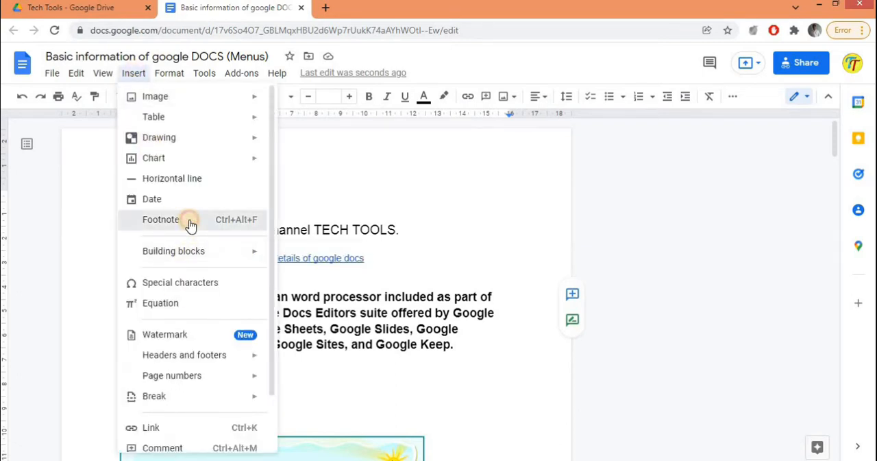
{"action": "left_click", "coordinate": [192, 222]}
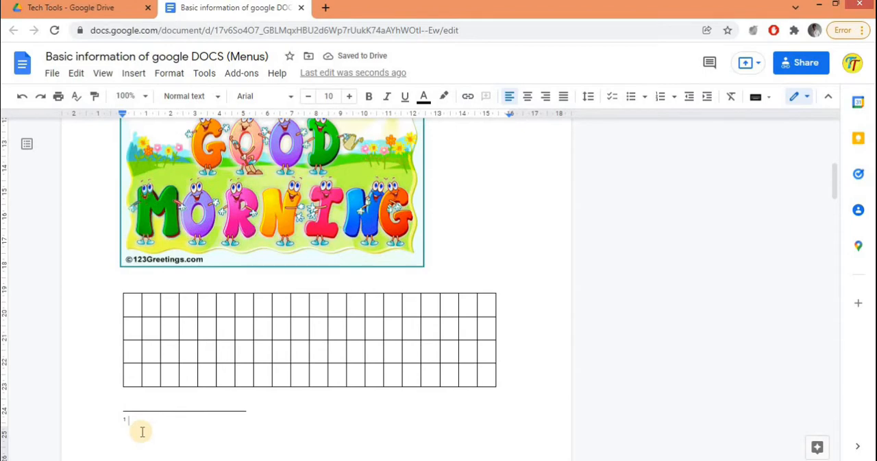
Step: Enter "Google dpcs is very nice tools." as the footnote text
{"action": "type", "text": "G"}
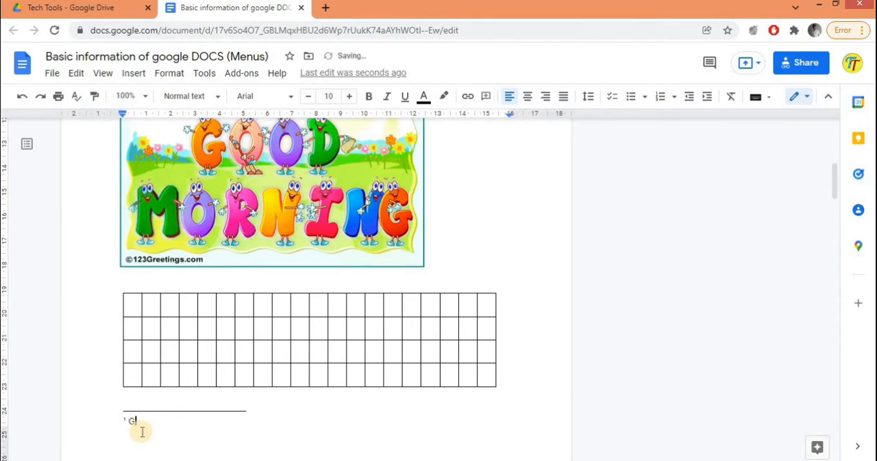
{"action": "type", "text": "oogle dpcs is "}
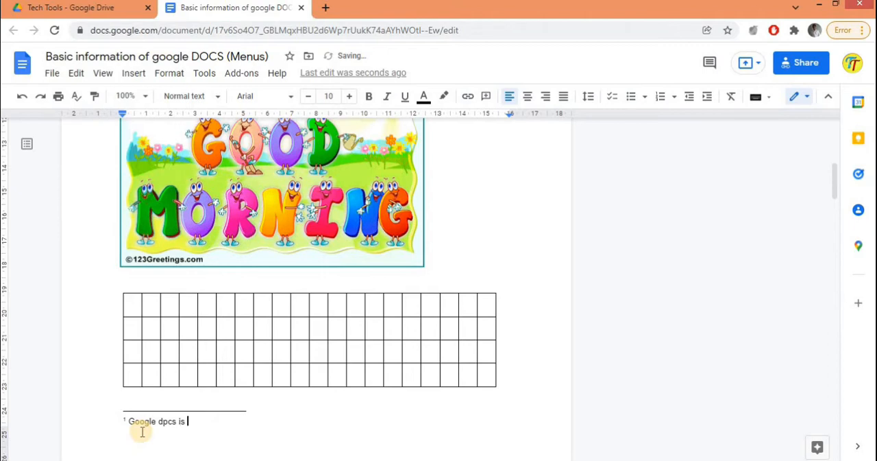
{"action": "type", "text": "very nice "}
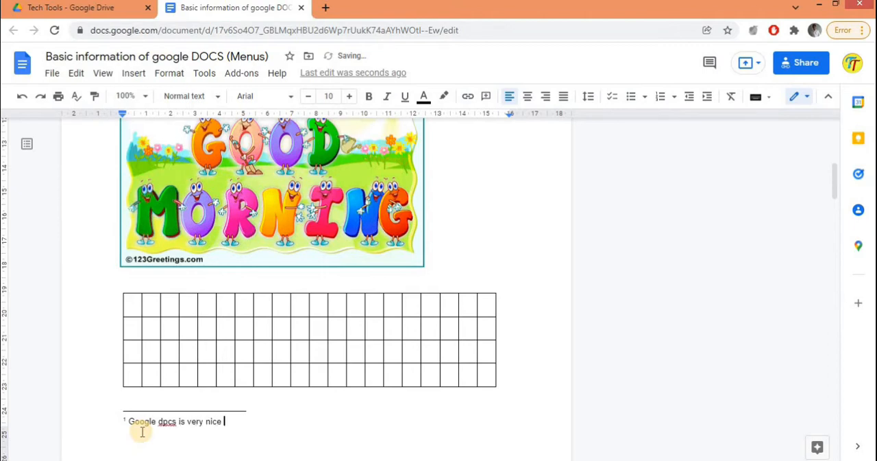
{"action": "type", "text": "tools"}
Step: Accept the suggested corrections "docs" and "are very" in the footnote and return to its reference on the first page
{"action": "left_click", "coordinate": [167, 421]}
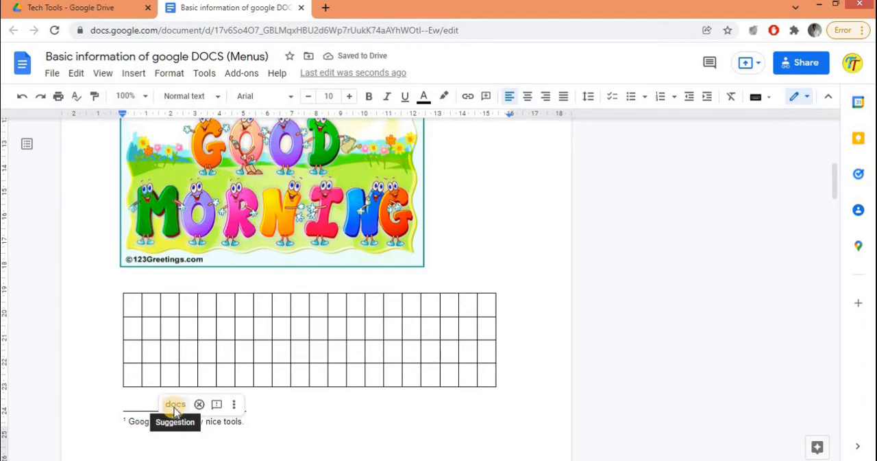
{"action": "left_click", "coordinate": [174, 407]}
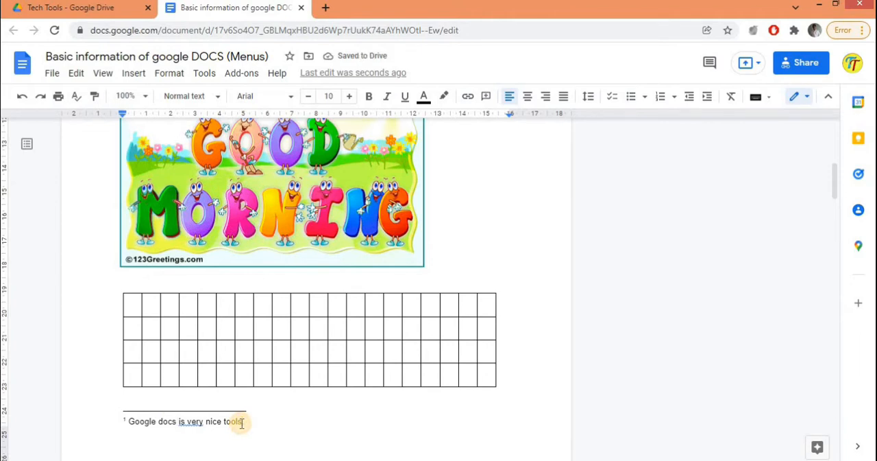
{"action": "left_click", "coordinate": [191, 421]}
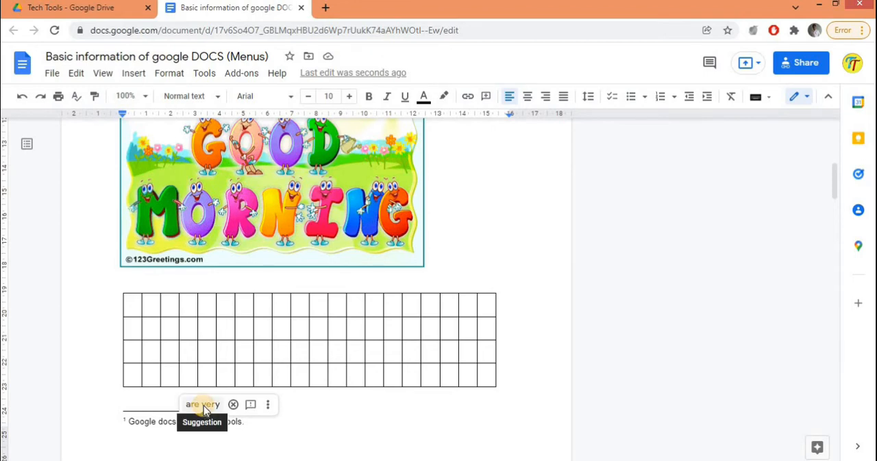
{"action": "left_click", "coordinate": [203, 404]}
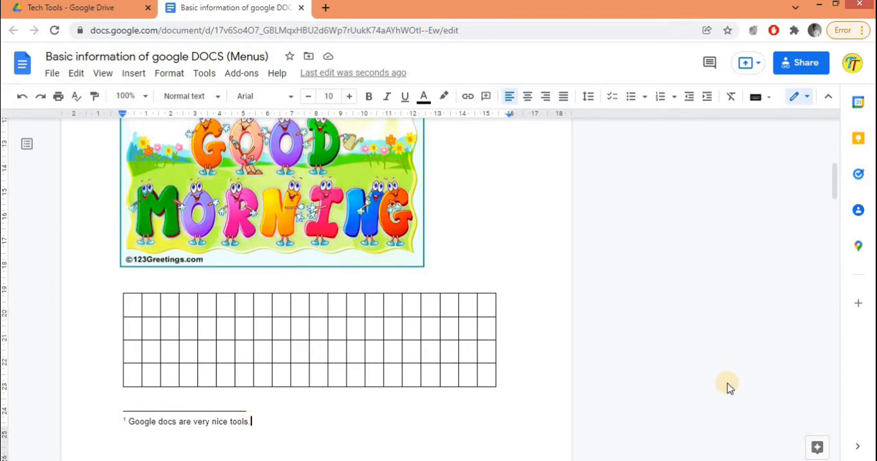
{"action": "left_click_drag", "start_coordinate": [835, 190], "coordinate": [834, 86]}
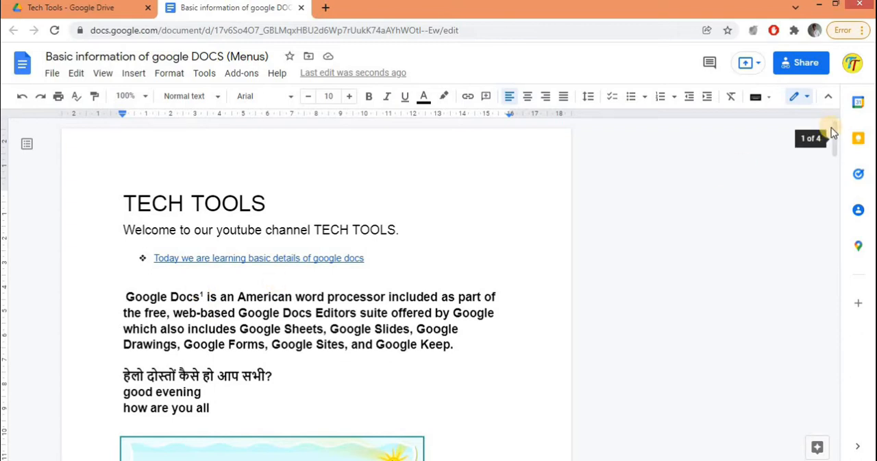
Step: Return to the empty line below the date 24 Jan 2022 and open the special characters dialog
{"action": "left_click_drag", "start_coordinate": [832, 128], "coordinate": [851, 210]}
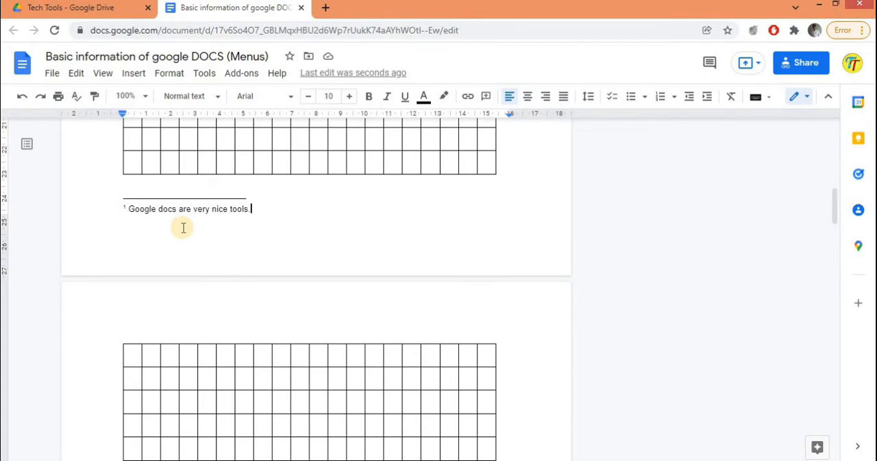
{"action": "left_click", "coordinate": [183, 228]}
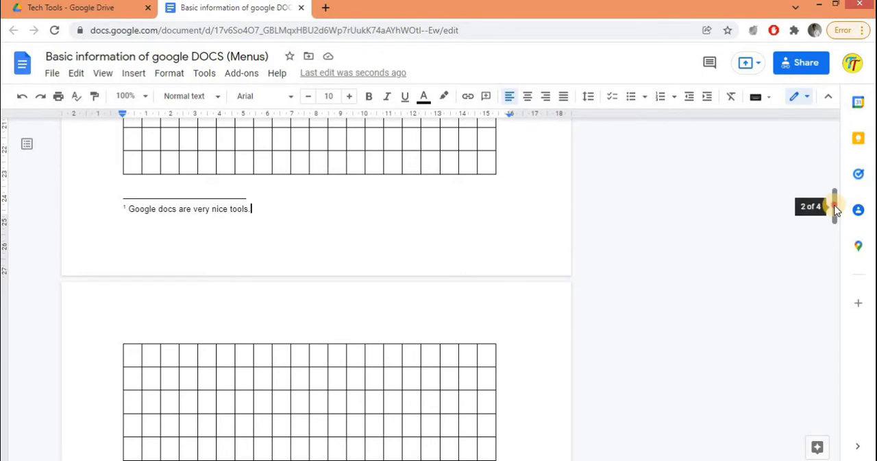
{"action": "left_click_drag", "start_coordinate": [831, 205], "coordinate": [832, 322]}
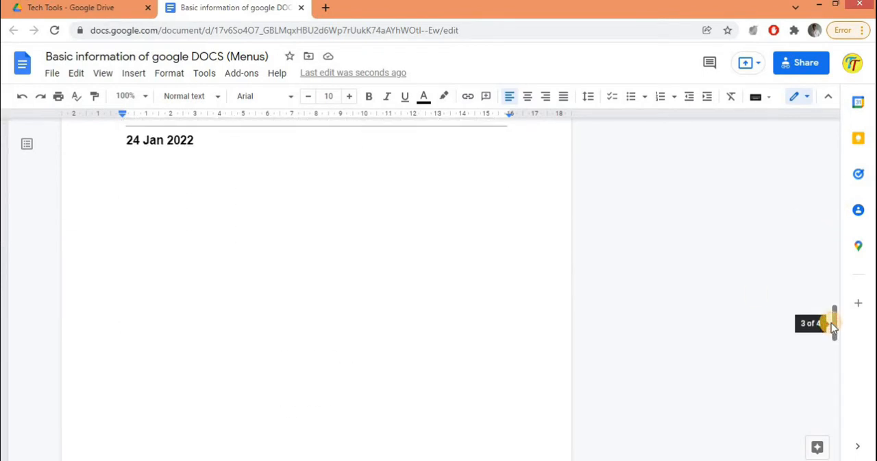
{"action": "left_click", "coordinate": [128, 139]}
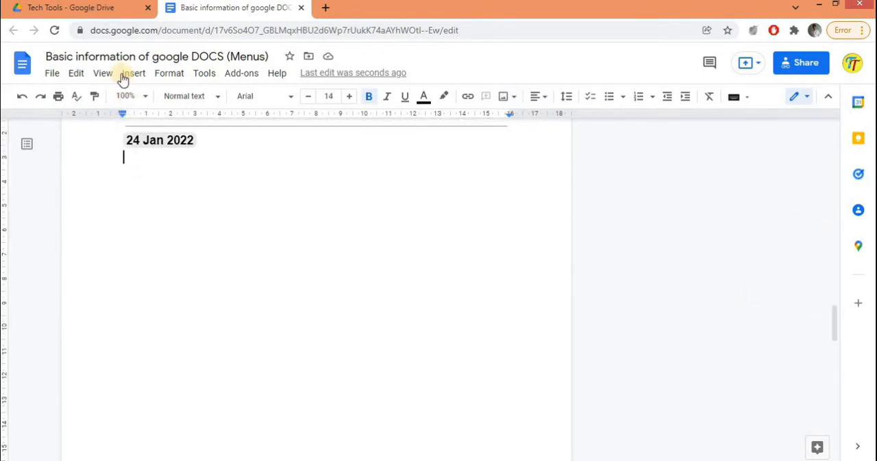
{"action": "left_click", "coordinate": [133, 74]}
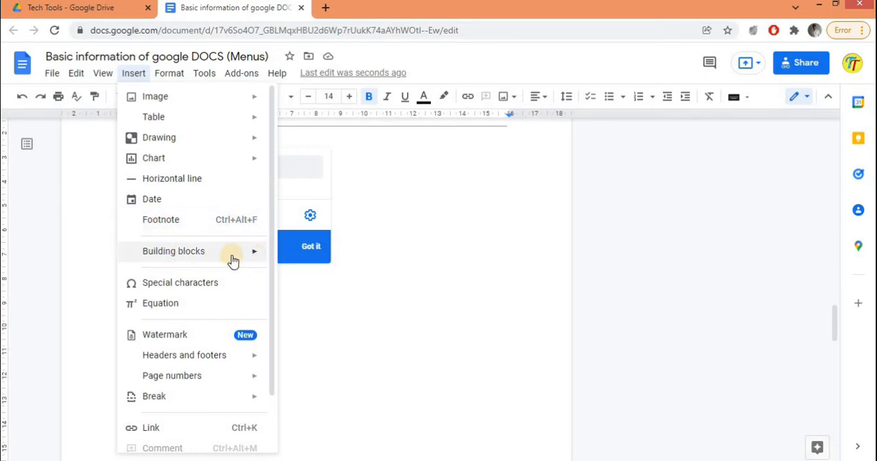
{"action": "mouse_move", "coordinate": [259, 257]}
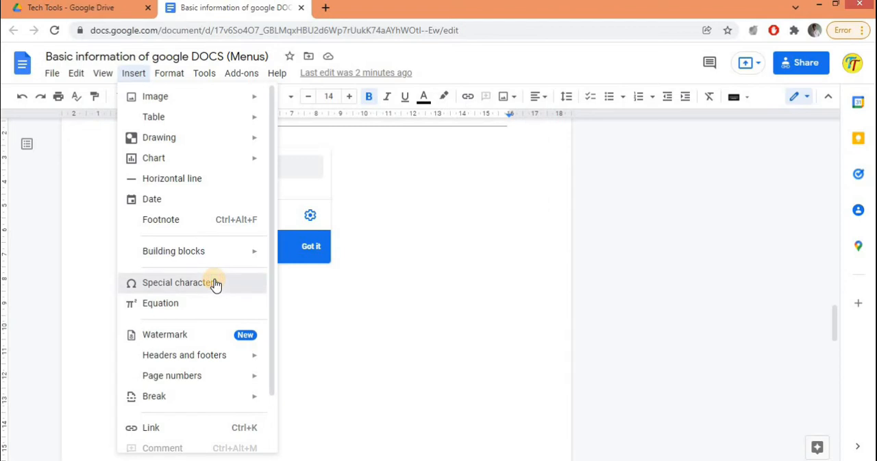
{"action": "left_click", "coordinate": [215, 281]}
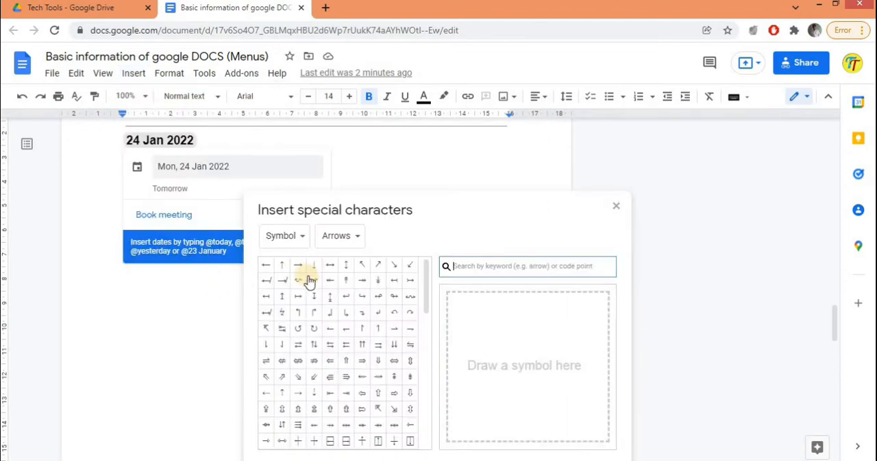
{"action": "mouse_move", "coordinate": [313, 284]}
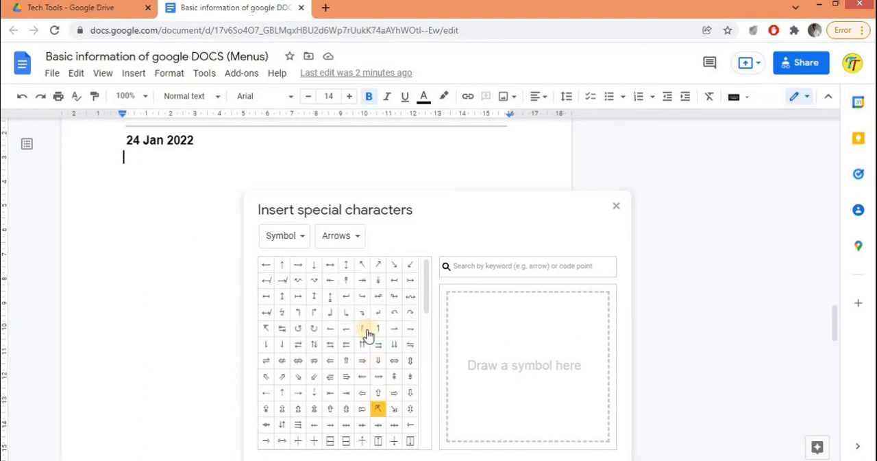
Step: Insert three beamed sixteenth notes from the Musical symbols category below the date and start a new line
{"action": "left_click", "coordinate": [297, 236]}
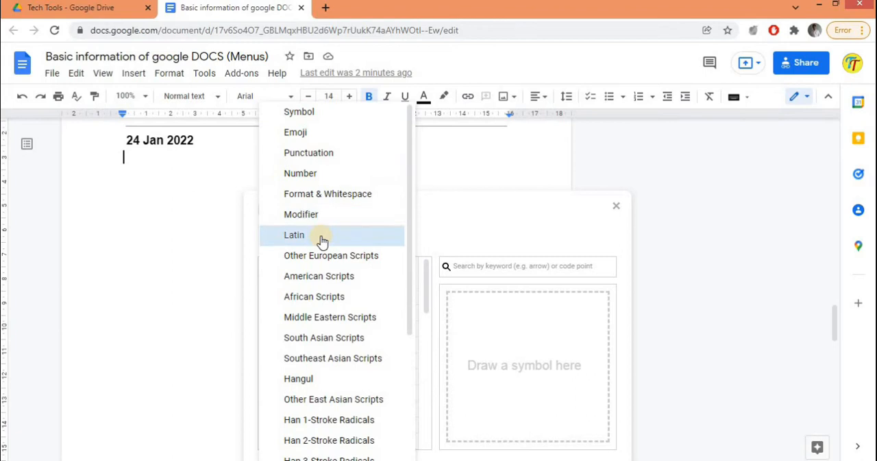
{"action": "left_click", "coordinate": [451, 219]}
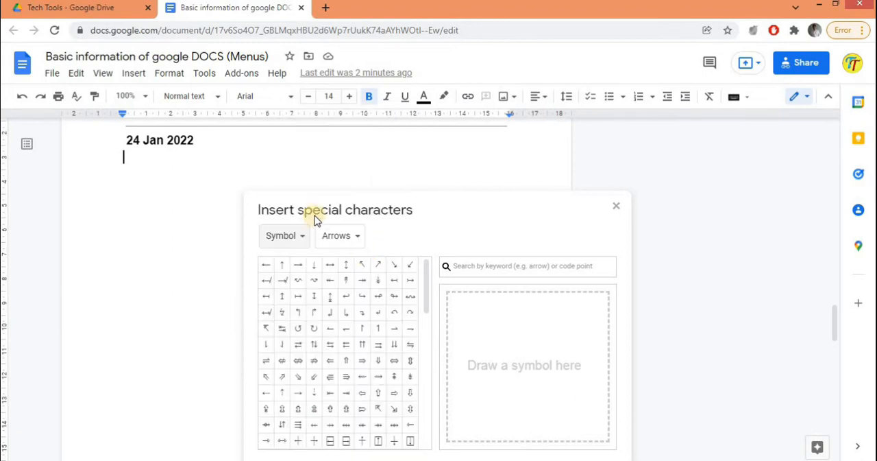
{"action": "left_click", "coordinate": [356, 234]}
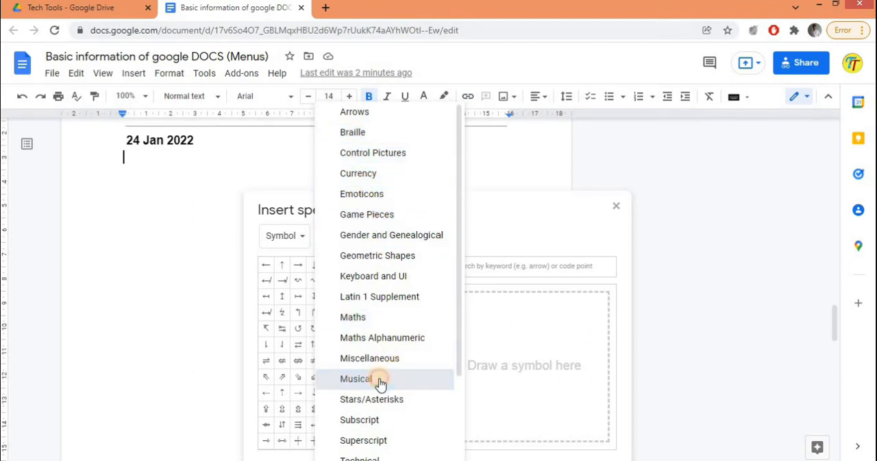
{"action": "left_click", "coordinate": [356, 379]}
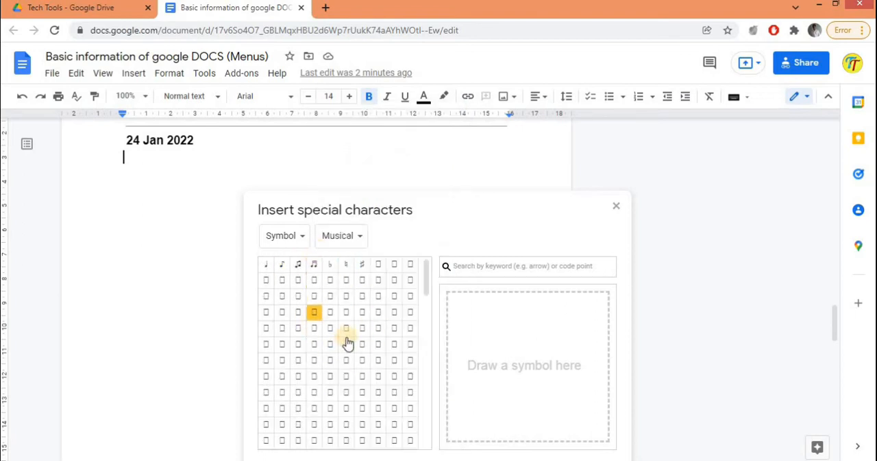
{"action": "left_click", "coordinate": [314, 266]}
{"action": "left_click", "coordinate": [314, 266]}
{"action": "left_click", "coordinate": [314, 266]}
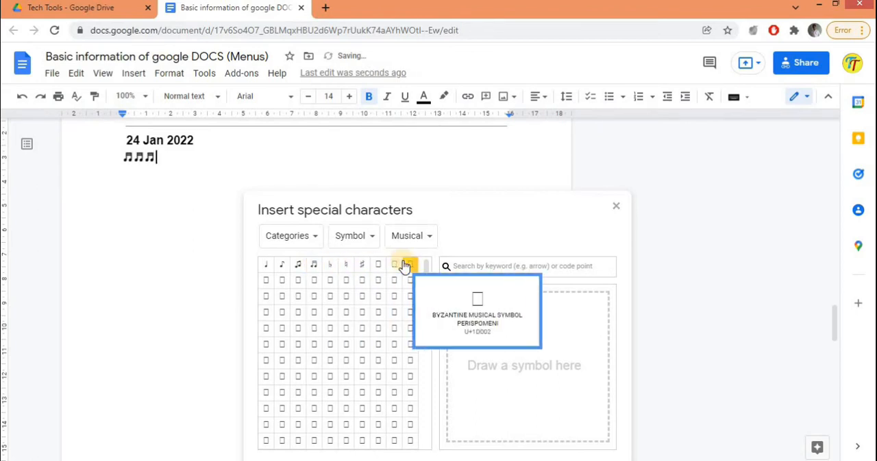
{"action": "left_click", "coordinate": [615, 207]}
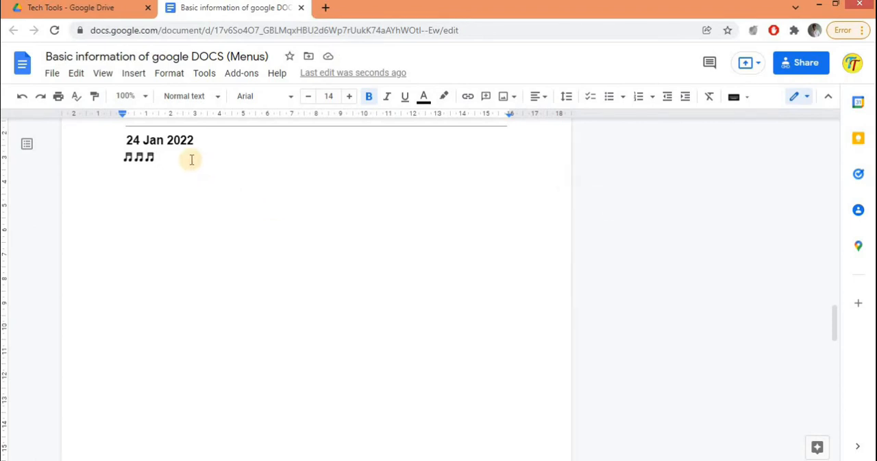
{"action": "key", "text": "Return"}
Step: Look up special characters that match a hand-drawn circle and leave the dialog without inserting any
{"action": "left_click", "coordinate": [129, 77]}
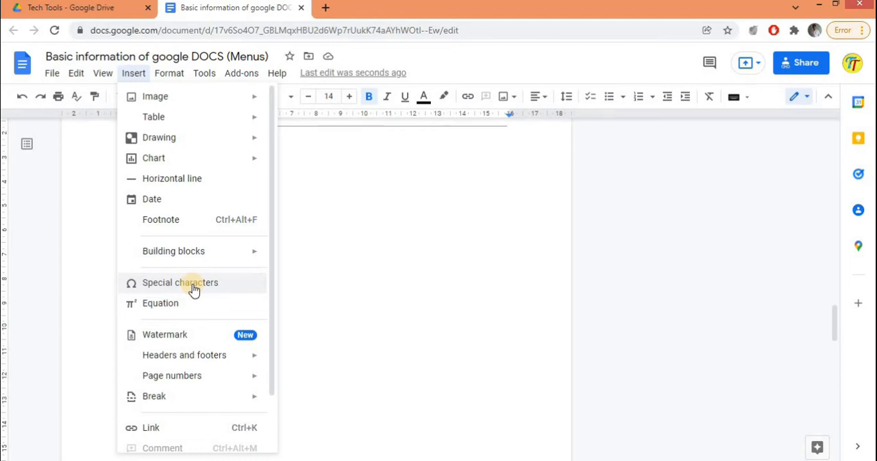
{"action": "left_click", "coordinate": [192, 288]}
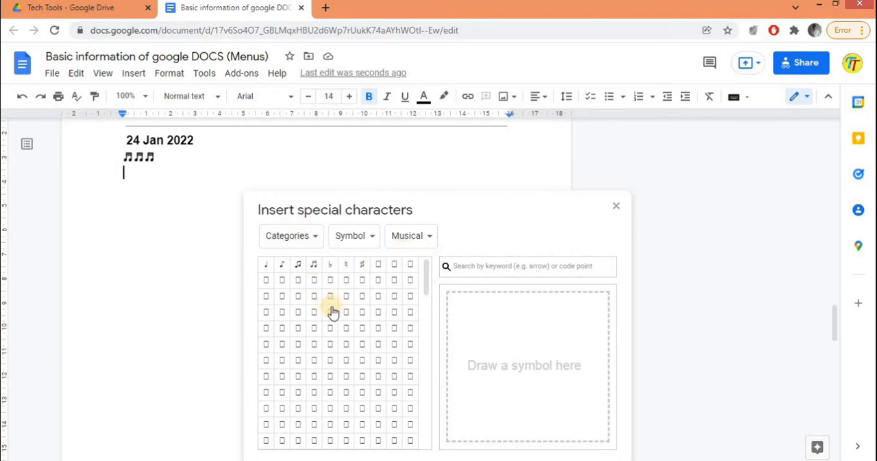
{"action": "mouse_move", "coordinate": [341, 318]}
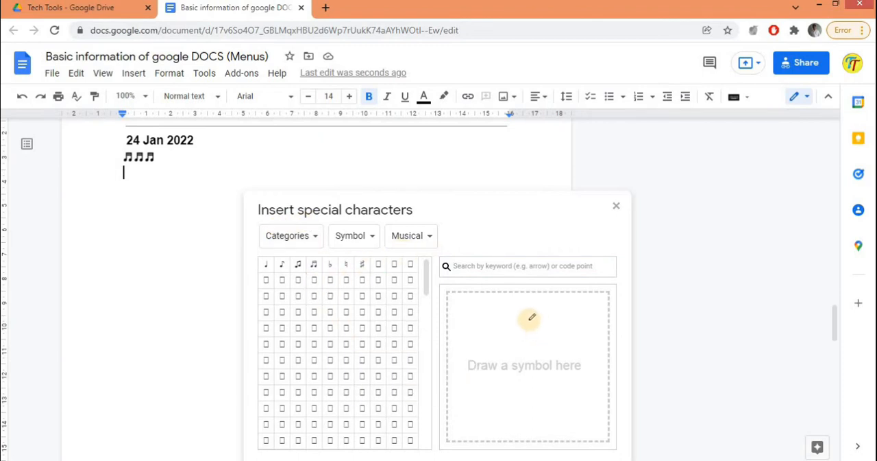
{"action": "mouse_move", "coordinate": [525, 317]}
{"action": "left_mouse_down"}
{"action": "mouse_move", "coordinate": [494, 382]}
{"action": "mouse_move", "coordinate": [555, 347]}
{"action": "mouse_move", "coordinate": [529, 318]}
{"action": "left_mouse_up"}
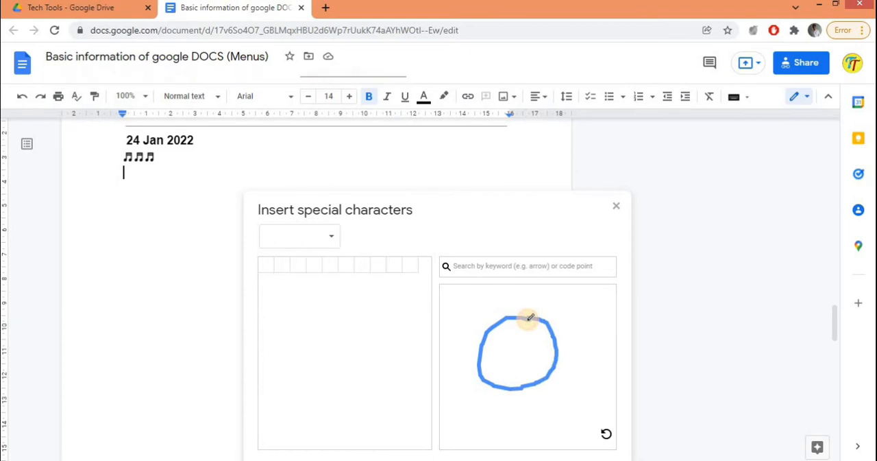
{"action": "mouse_move", "coordinate": [269, 269]}
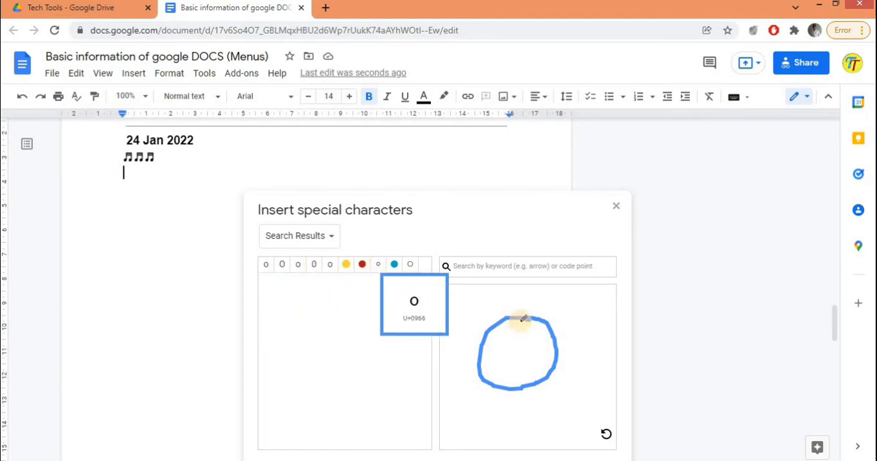
{"action": "left_click", "coordinate": [616, 207]}
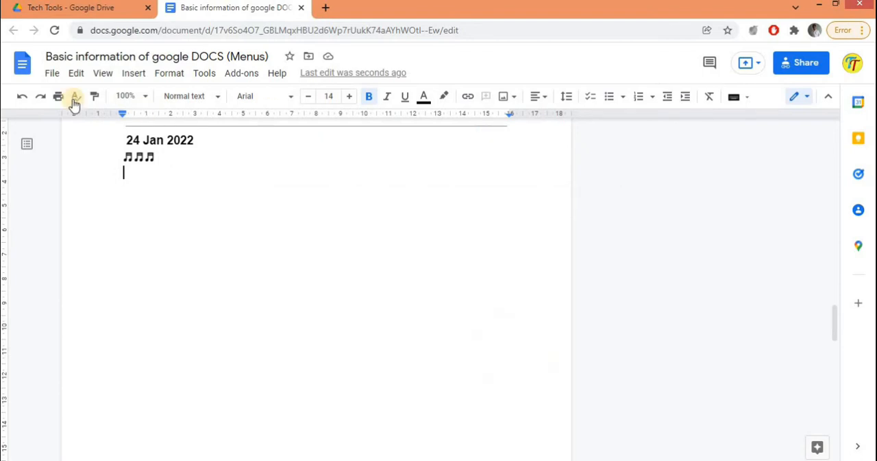
Step: Try to enter an equation beginning with x on the line below the musical notes, and delete it
{"action": "left_click", "coordinate": [134, 74]}
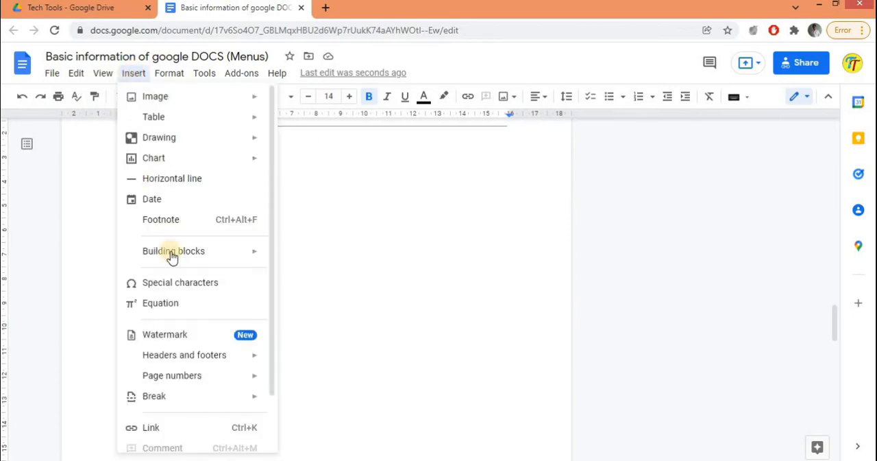
{"action": "left_click", "coordinate": [158, 309]}
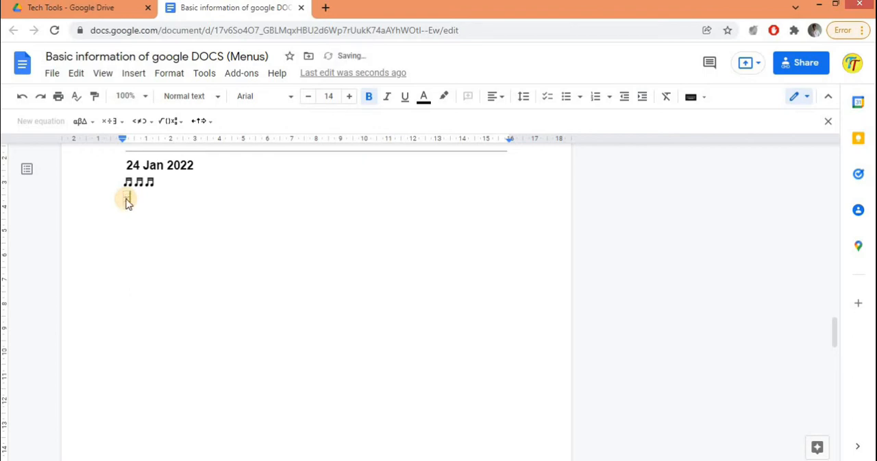
{"action": "key", "text": "Right"}
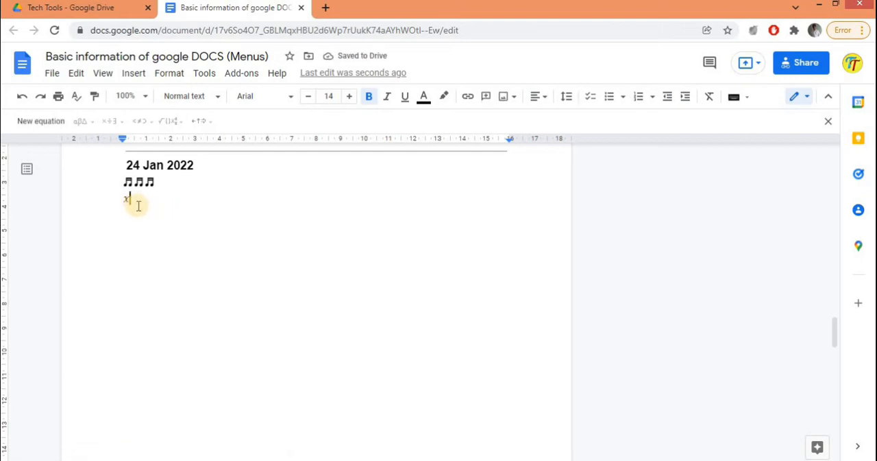
{"action": "type", "text": "2"}
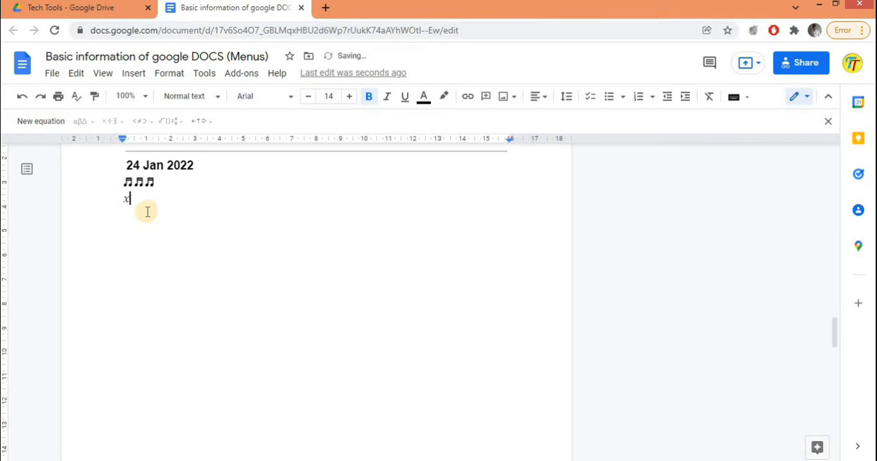
{"action": "key", "text": "BackSpace"}
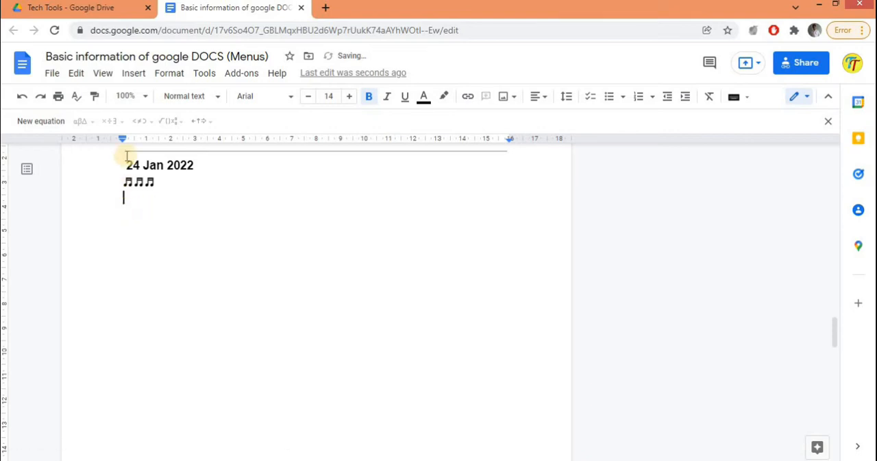
Step: Start a new equation below the musical notes and look through the Greek letter, operator, relation, maths operation and arrow symbols
{"action": "left_click", "coordinate": [51, 120]}
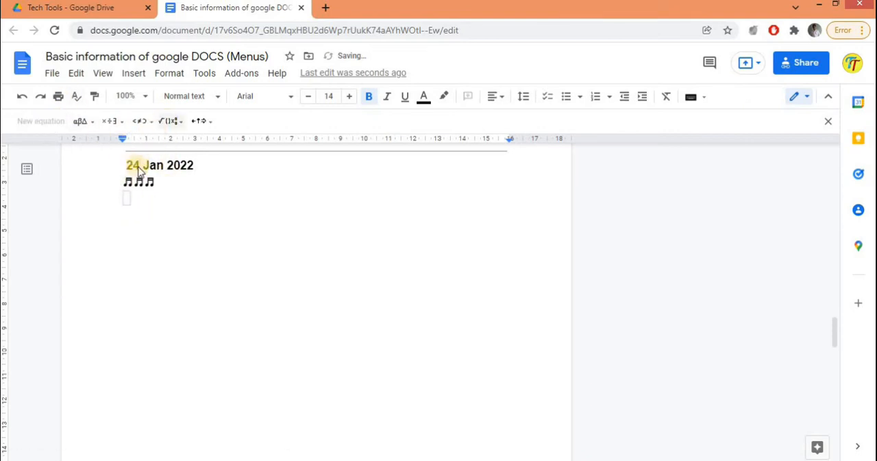
{"action": "left_click", "coordinate": [177, 122]}
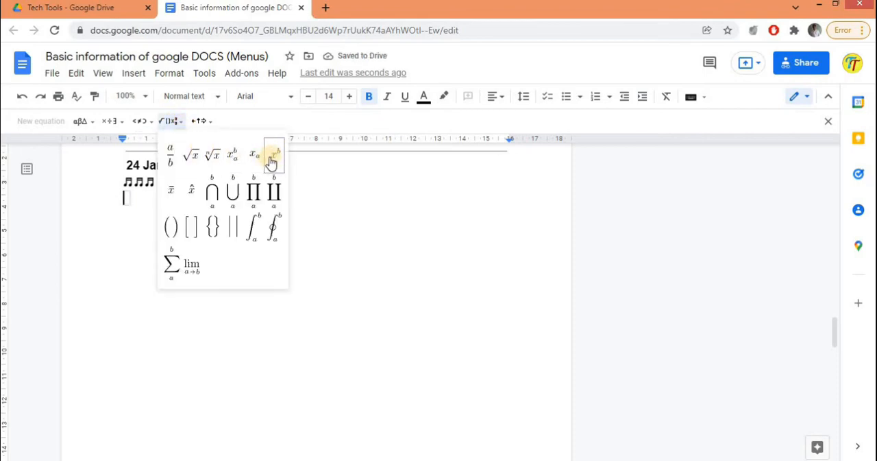
{"action": "left_click", "coordinate": [83, 121]}
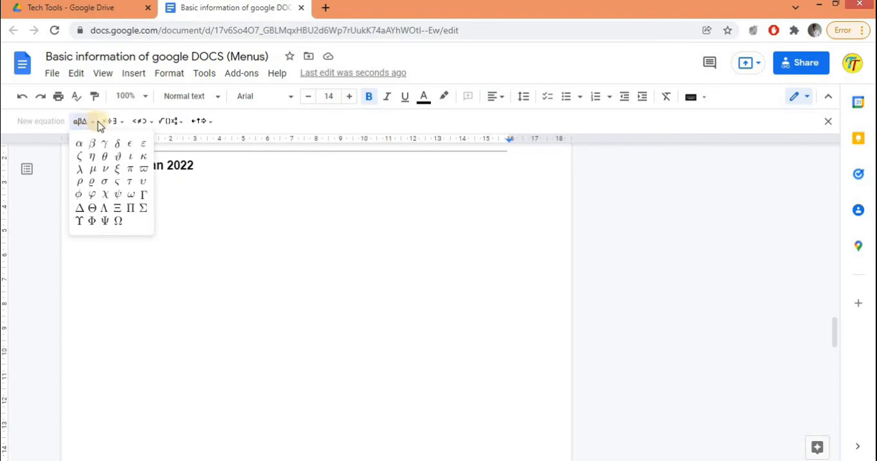
{"action": "left_click", "coordinate": [120, 124]}
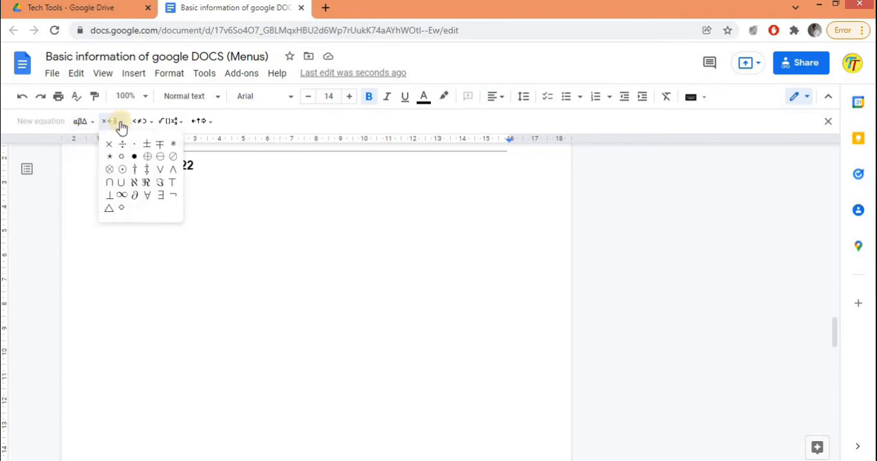
{"action": "left_click", "coordinate": [91, 124]}
{"action": "left_click", "coordinate": [120, 125]}
{"action": "left_click", "coordinate": [139, 123]}
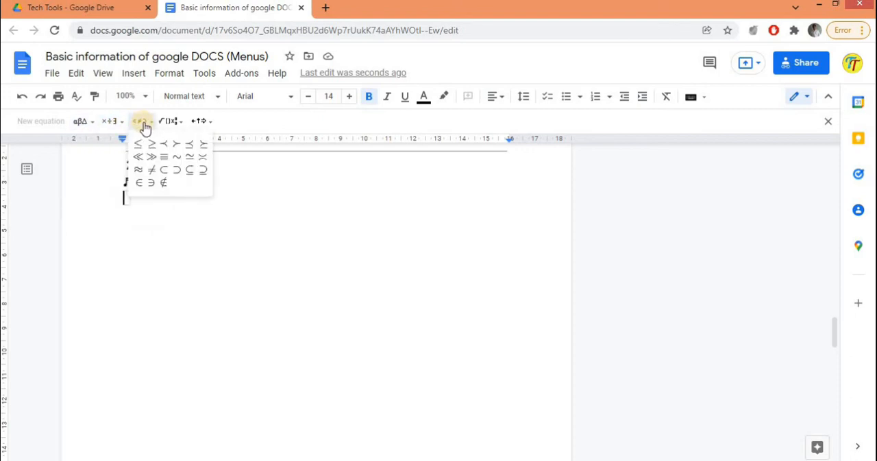
{"action": "left_click", "coordinate": [163, 123]}
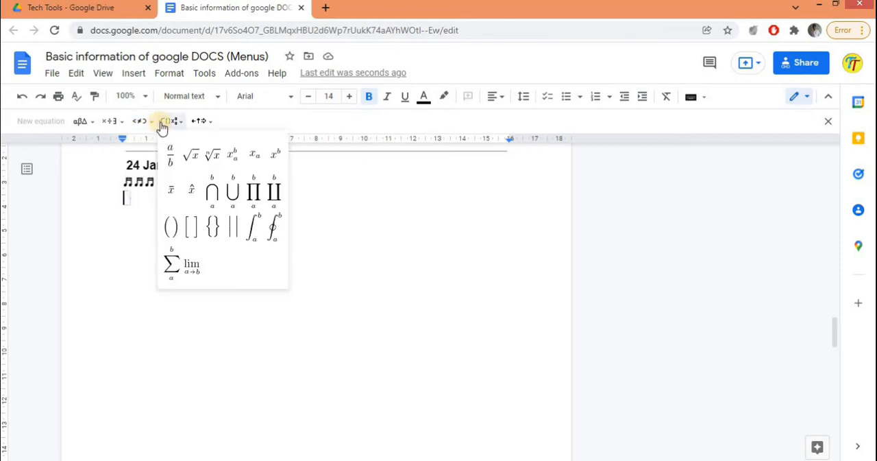
{"action": "left_click", "coordinate": [193, 125]}
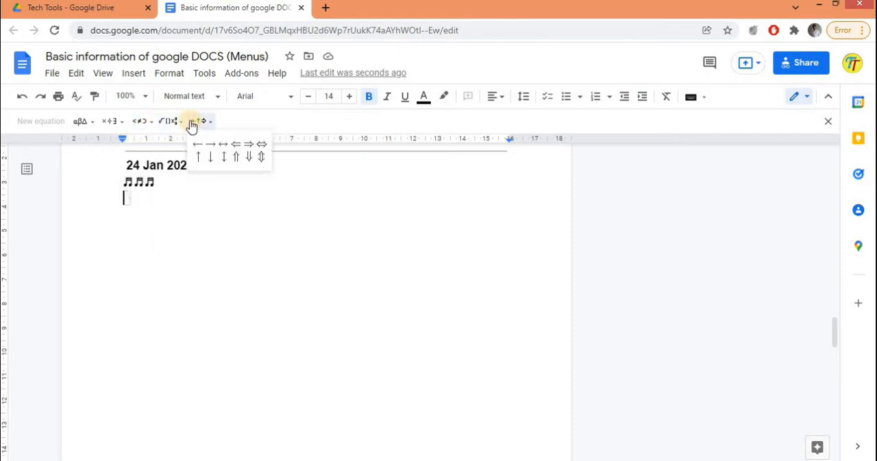
Step: Enter x² + 3x = 5 in the new equation, using the superscript template for the squared x
{"action": "left_click", "coordinate": [170, 123]}
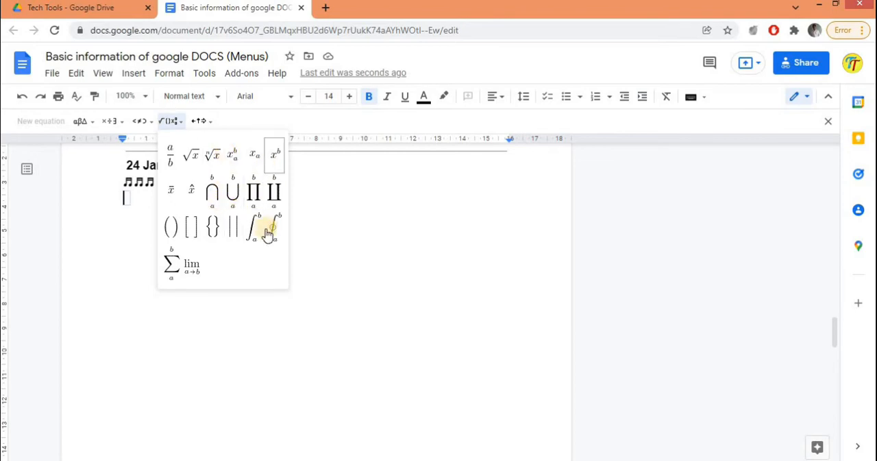
{"action": "left_click", "coordinate": [275, 155]}
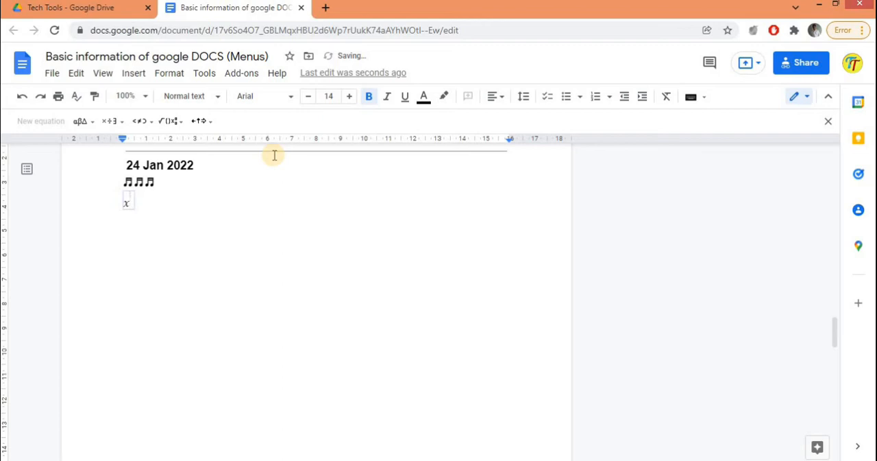
{"action": "type", "text": "2"}
{"action": "key", "text": "Right"}
{"action": "type", "text": "+ 3x = 5"}
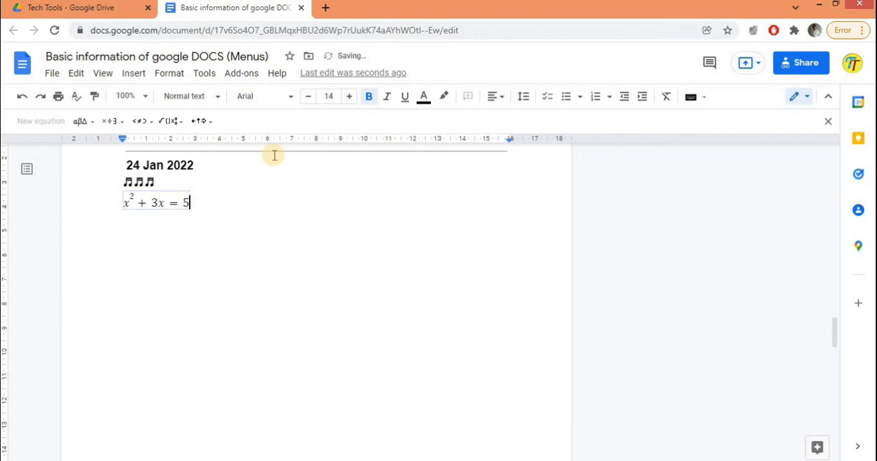
Step: Leave the x² + 3x = 5 equation and start a new line below it
{"action": "double_click", "coordinate": [248, 197]}
{"action": "left_click", "coordinate": [248, 198]}
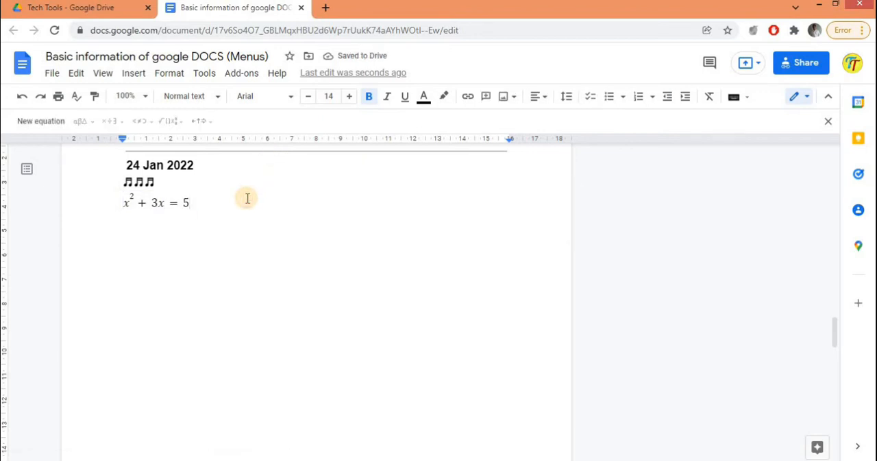
{"action": "key", "text": "Return"}
Step: Open the watermark settings and look over the Google Drive and Google Images sources and the formatting options without choosing an image
{"action": "left_click", "coordinate": [131, 80]}
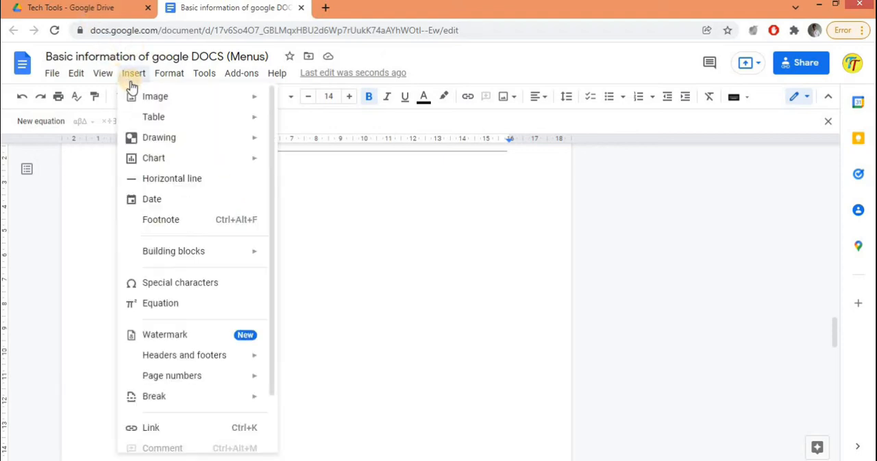
{"action": "left_click", "coordinate": [165, 334]}
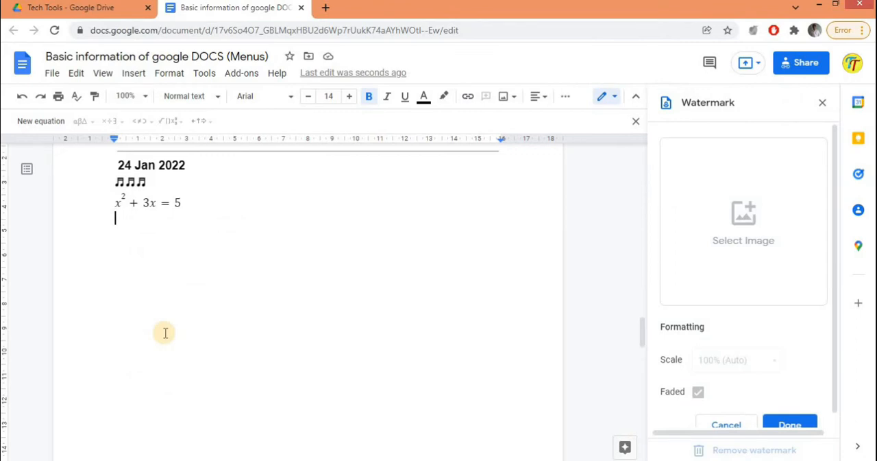
{"action": "left_click", "coordinate": [744, 223]}
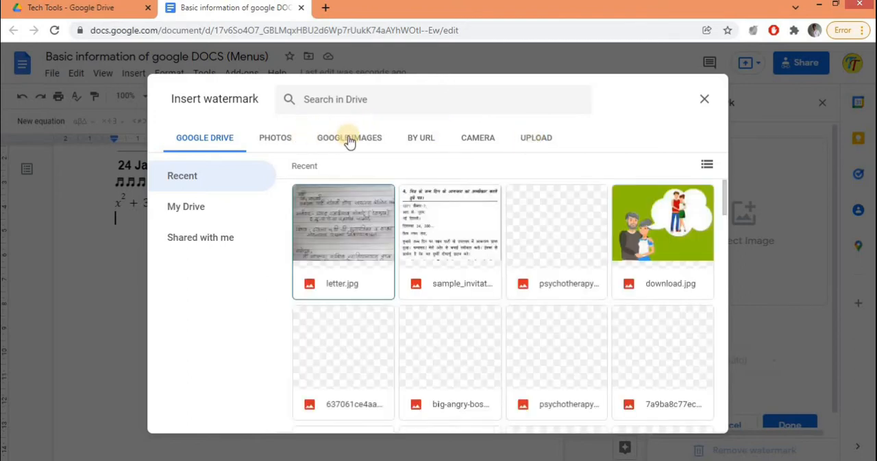
{"action": "left_click", "coordinate": [348, 139]}
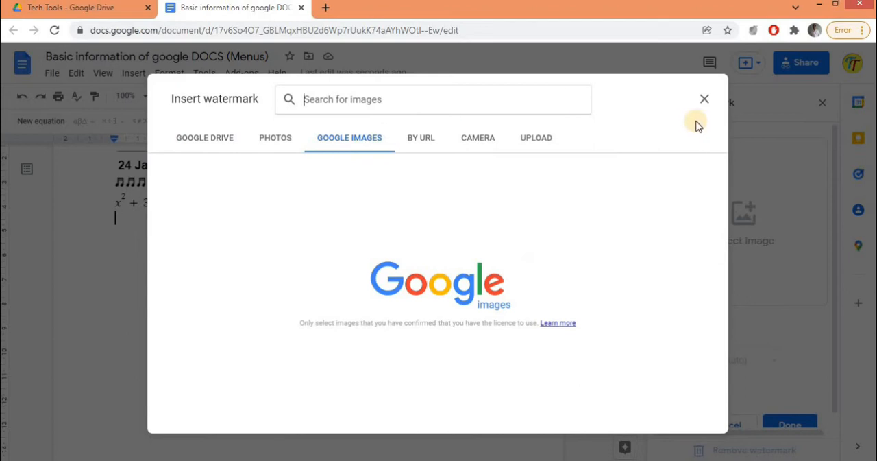
{"action": "left_click", "coordinate": [704, 100]}
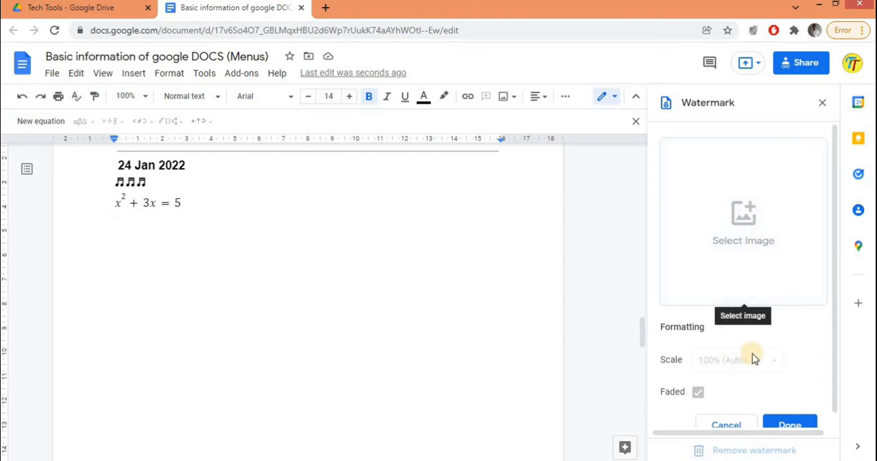
{"action": "left_click_drag", "start_coordinate": [834, 283], "coordinate": [834, 341]}
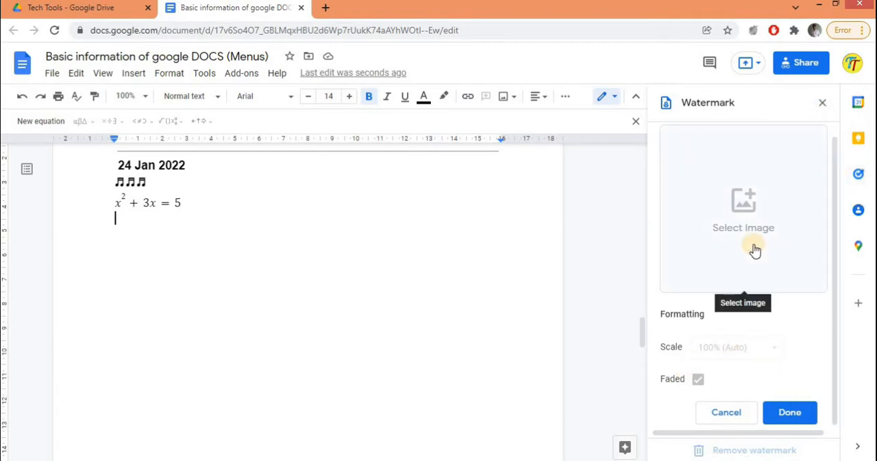
{"action": "left_click", "coordinate": [778, 413]}
{"action": "left_click", "coordinate": [768, 412]}
Step: Choose the Tech Tools.jpg image from the Tech Tools folder in My Drive as the watermark
{"action": "left_click", "coordinate": [745, 233]}
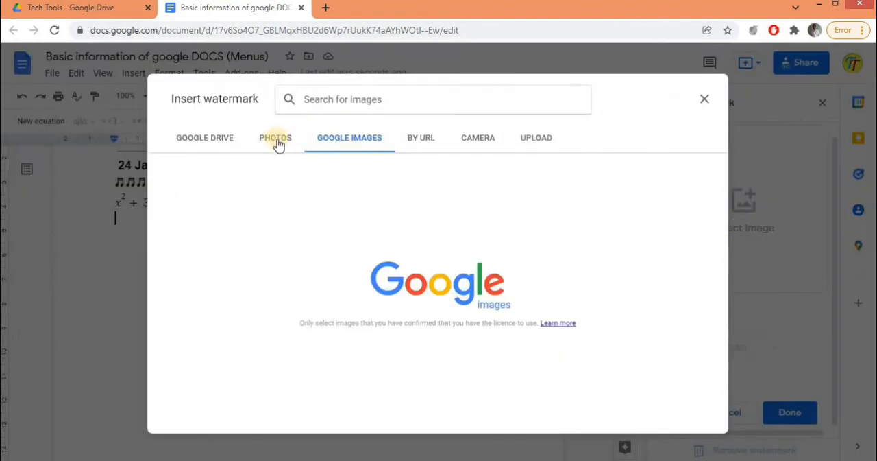
{"action": "left_click", "coordinate": [275, 139]}
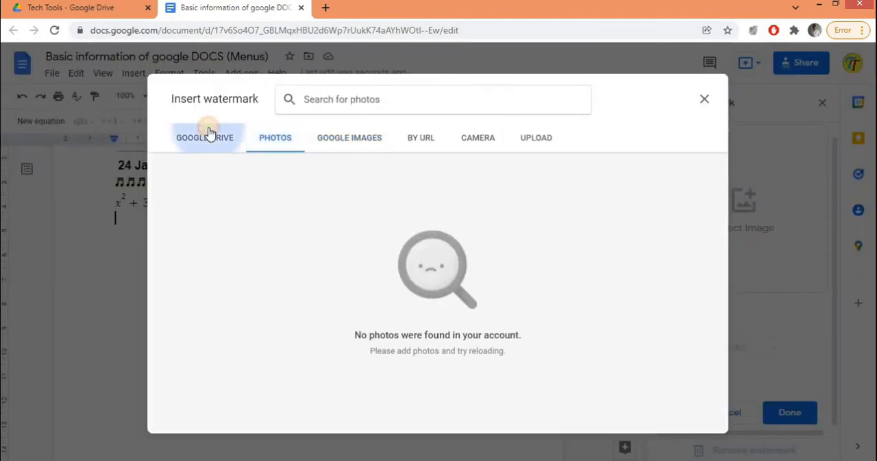
{"action": "left_click", "coordinate": [207, 135]}
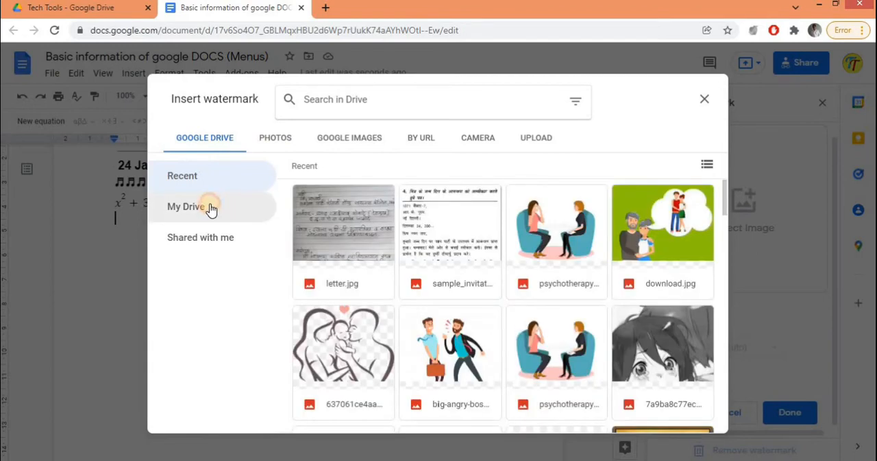
{"action": "left_click", "coordinate": [214, 211]}
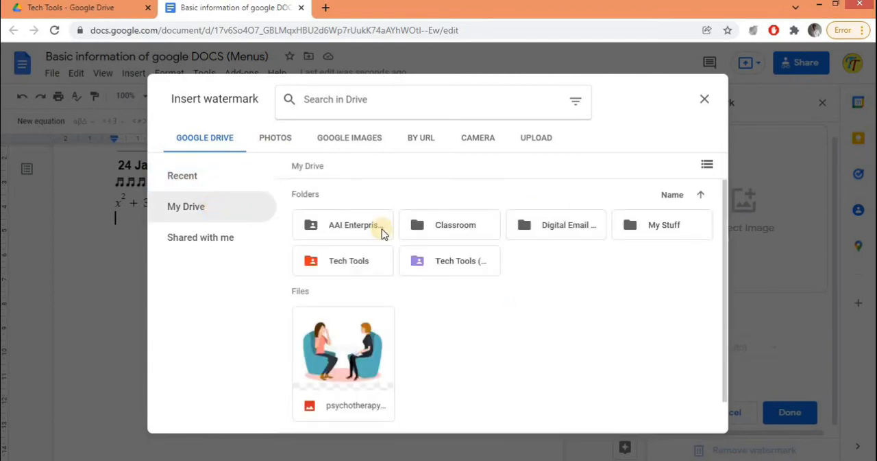
{"action": "double_click", "coordinate": [368, 257]}
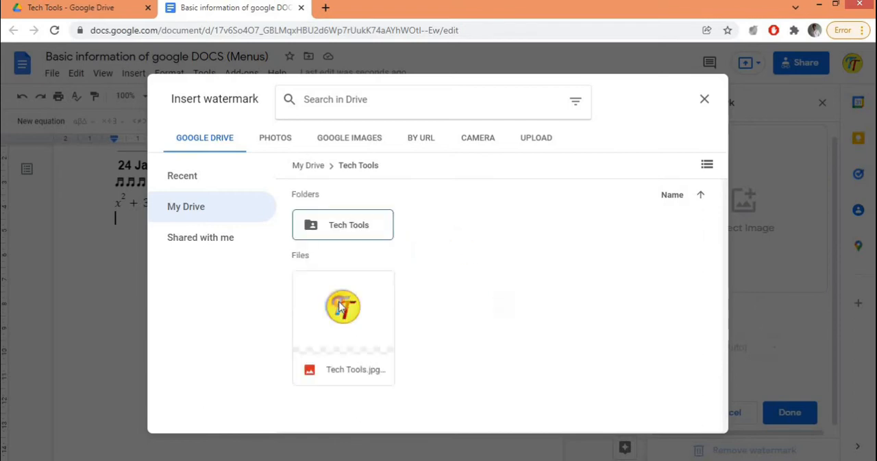
{"action": "left_click", "coordinate": [683, 417]}
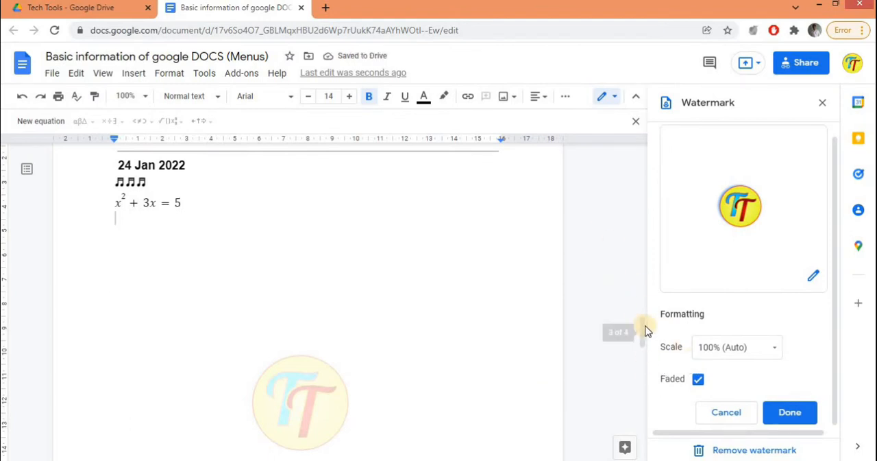
Step: Switch the watermark's Faded option off and back on, and apply the watermark at 100% (Auto) scale
{"action": "left_click_drag", "start_coordinate": [645, 340], "coordinate": [690, 347]}
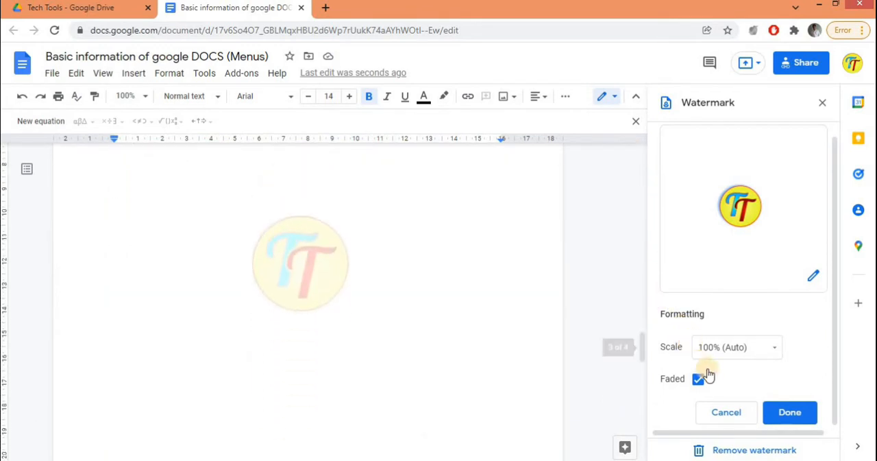
{"action": "left_click", "coordinate": [699, 379]}
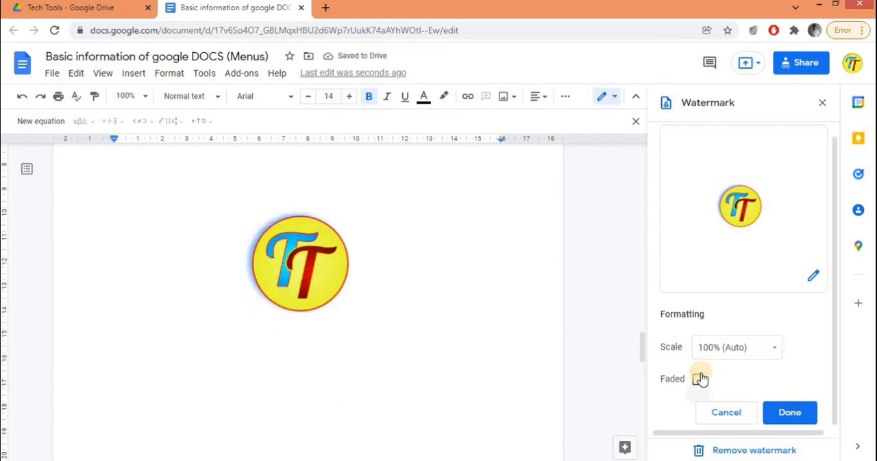
{"action": "left_click_drag", "start_coordinate": [641, 336], "coordinate": [654, 317]}
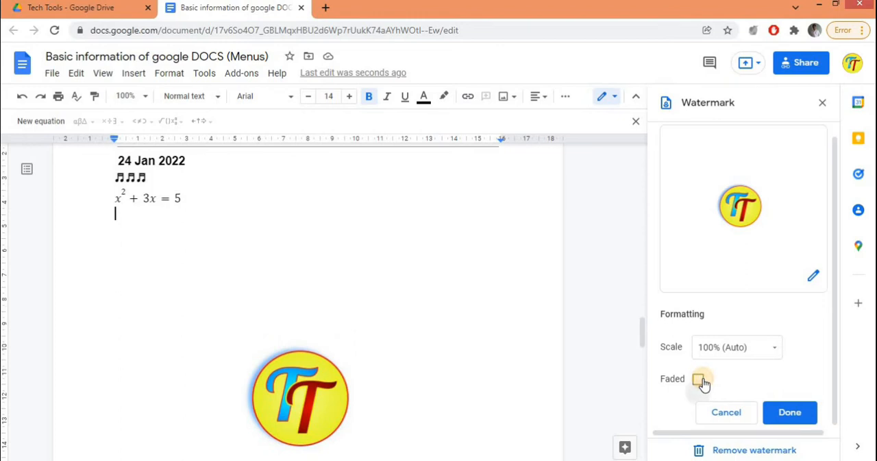
{"action": "left_click", "coordinate": [699, 380]}
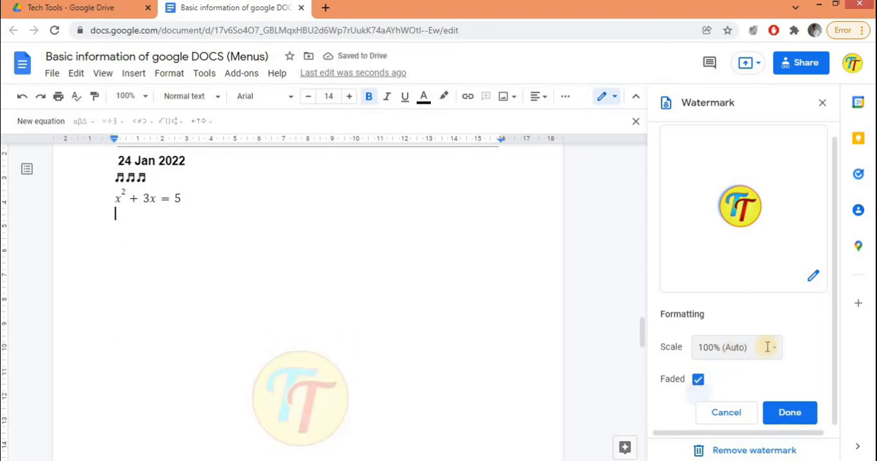
{"action": "left_click", "coordinate": [785, 411]}
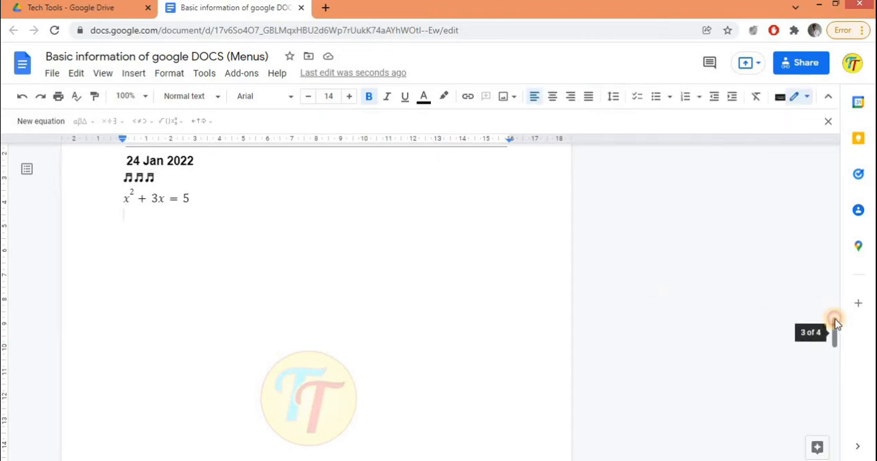
Step: Add a page header to the document with the text "Google Docs"
{"action": "left_click_drag", "start_coordinate": [835, 322], "coordinate": [792, 290]}
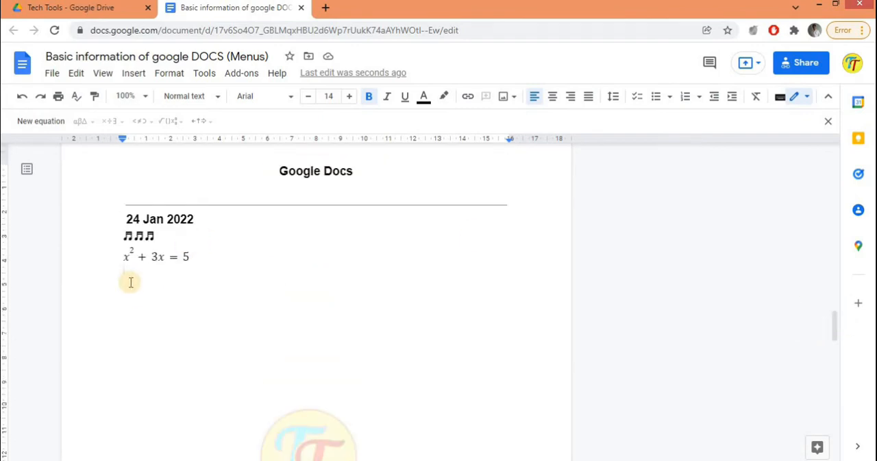
{"action": "left_click", "coordinate": [135, 74]}
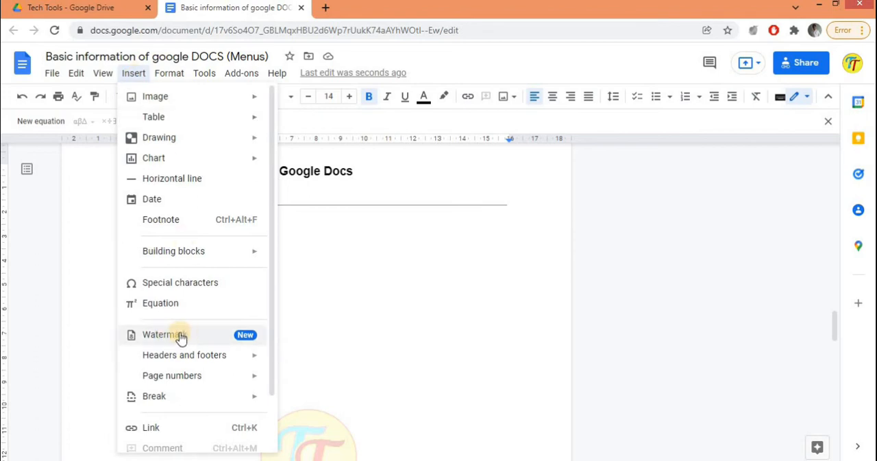
{"action": "mouse_move", "coordinate": [171, 360]}
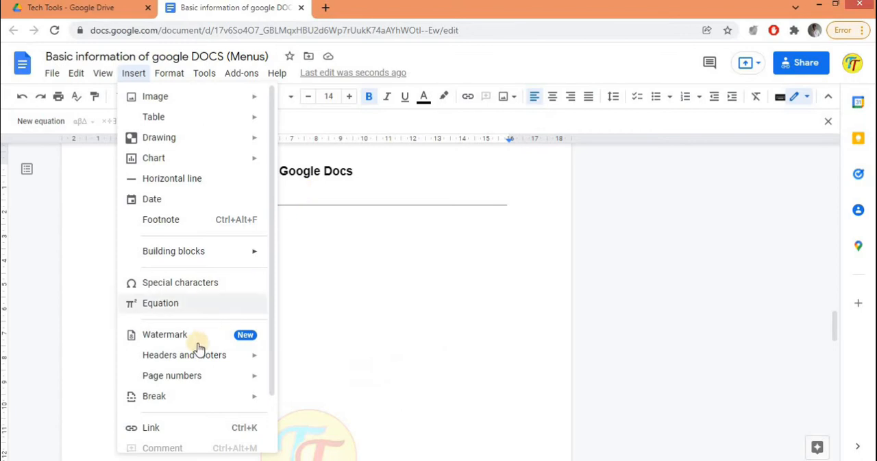
{"action": "mouse_move", "coordinate": [197, 368]}
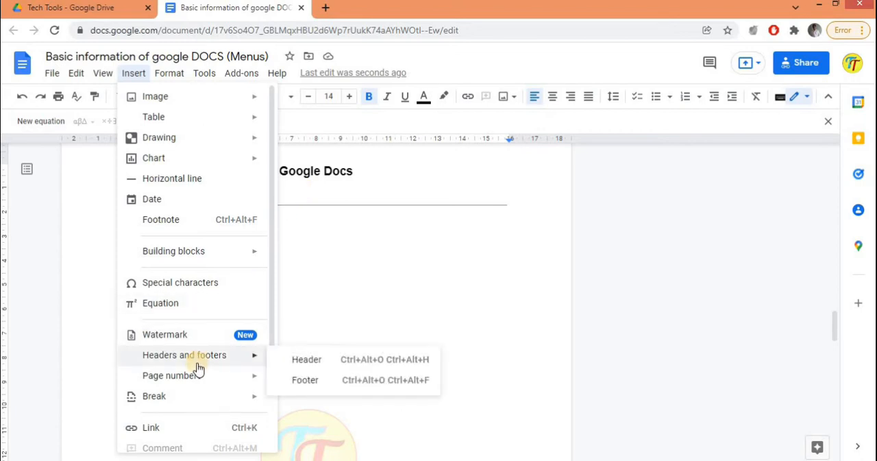
{"action": "left_click", "coordinate": [290, 358]}
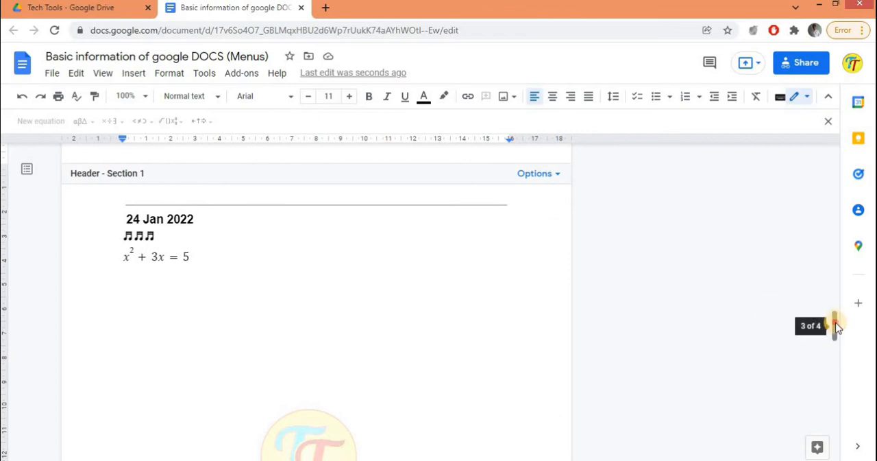
{"action": "left_click_drag", "start_coordinate": [834, 323], "coordinate": [834, 307]}
{"action": "left_click", "coordinate": [427, 252]}
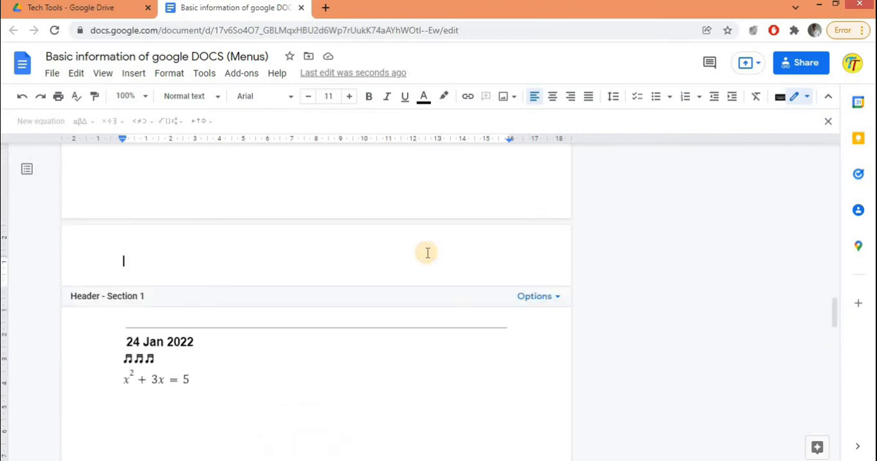
{"action": "type", "text": "Google Docs"}
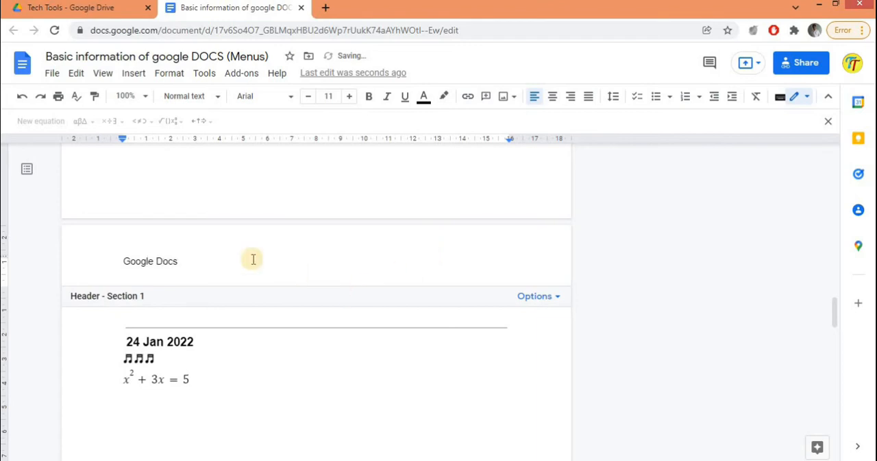
Step: Format the "Google Docs" header text as bold Aparajita at size 18
{"action": "triple_click", "coordinate": [134, 260]}
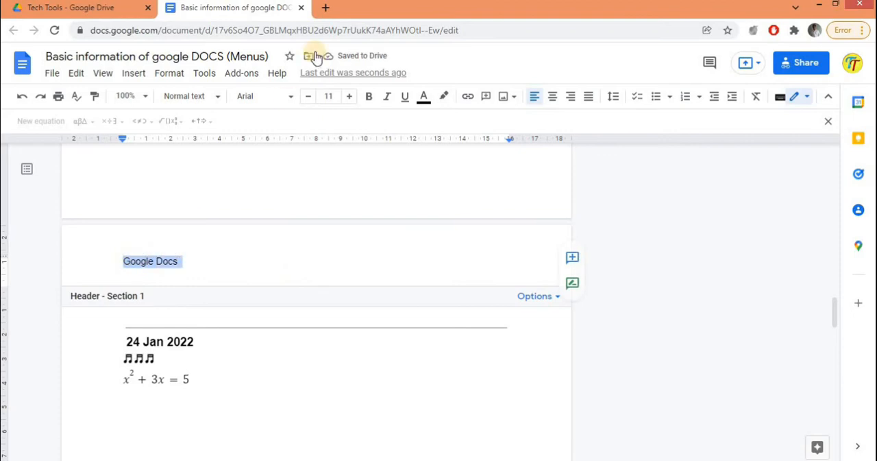
{"action": "left_click", "coordinate": [349, 96]}
{"action": "left_click", "coordinate": [349, 96]}
{"action": "left_click", "coordinate": [348, 96]}
{"action": "left_click", "coordinate": [349, 96]}
{"action": "left_click", "coordinate": [349, 96]}
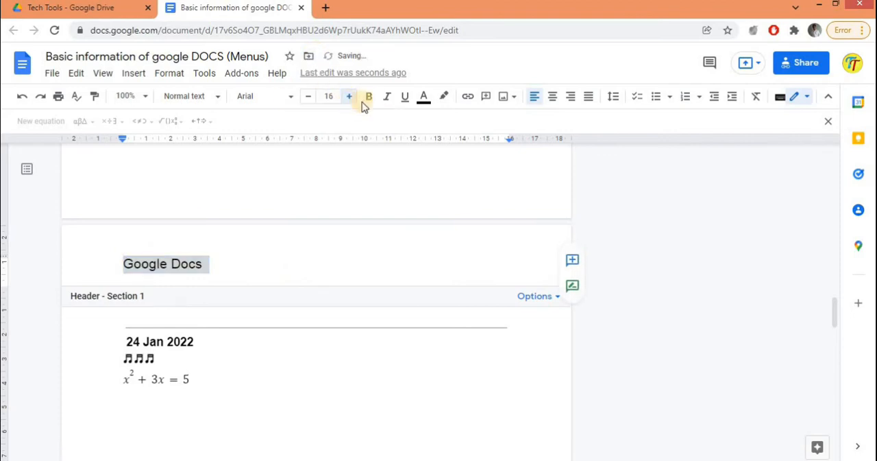
{"action": "left_click", "coordinate": [368, 97]}
{"action": "left_click", "coordinate": [349, 96]}
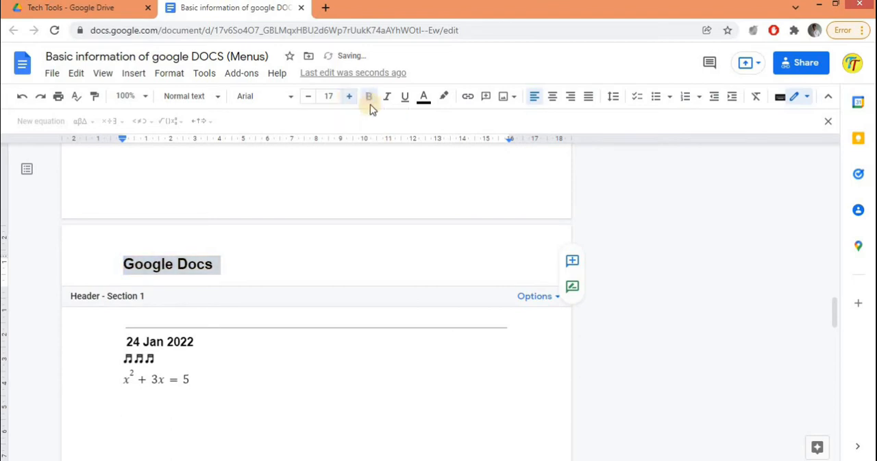
{"action": "left_click", "coordinate": [290, 100]}
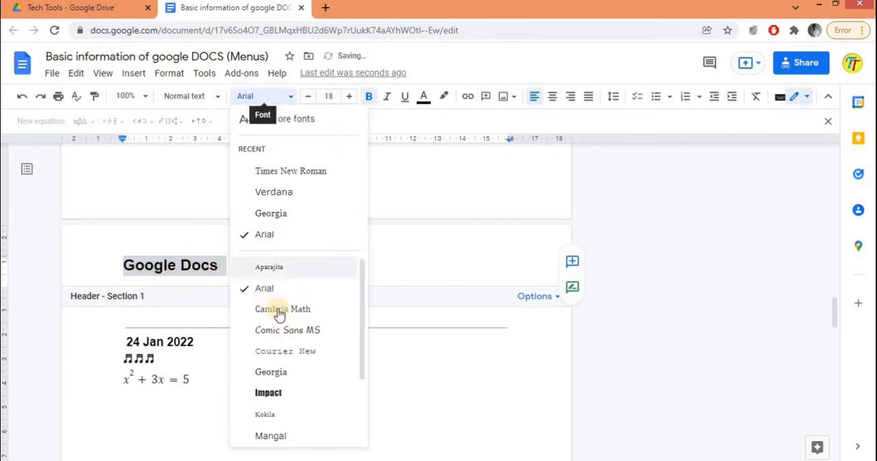
{"action": "left_click", "coordinate": [275, 267]}
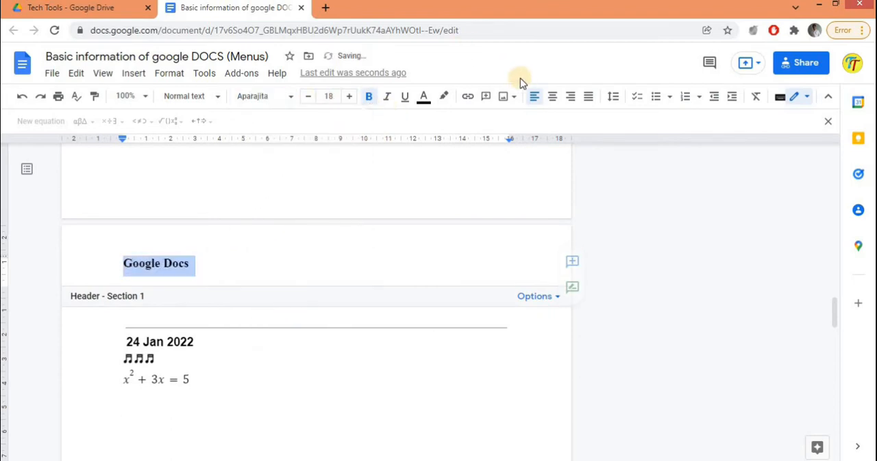
Step: Centre the header text, enlarge it to size 30 and return to the document body
{"action": "left_click", "coordinate": [553, 96]}
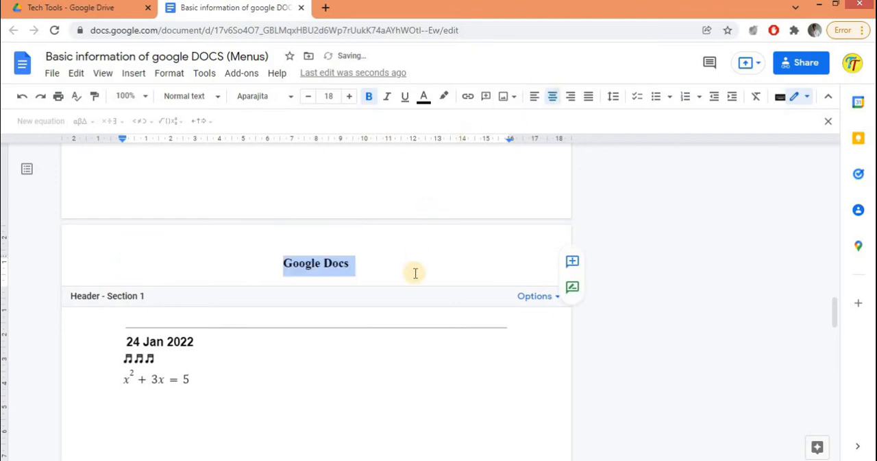
{"action": "left_click", "coordinate": [330, 96]}
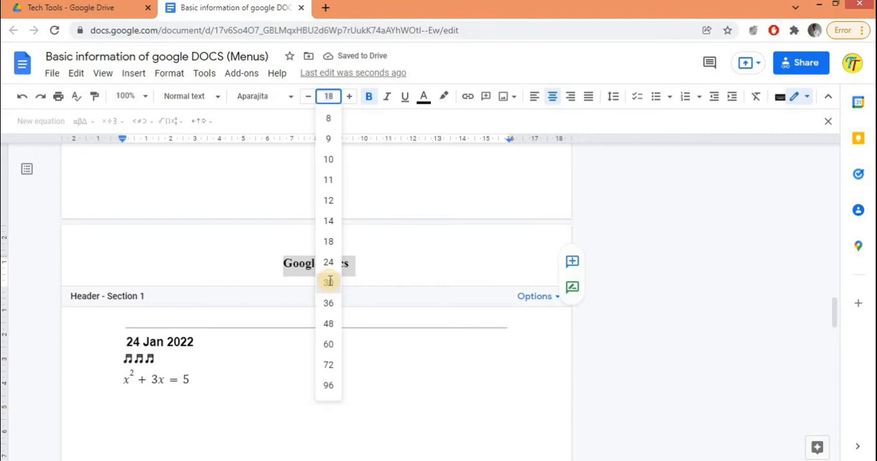
{"action": "left_click", "coordinate": [329, 281]}
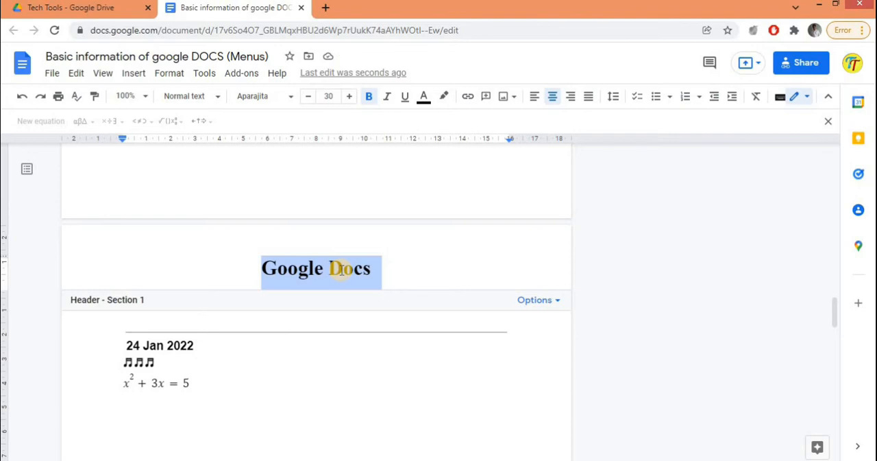
{"action": "left_click", "coordinate": [320, 347]}
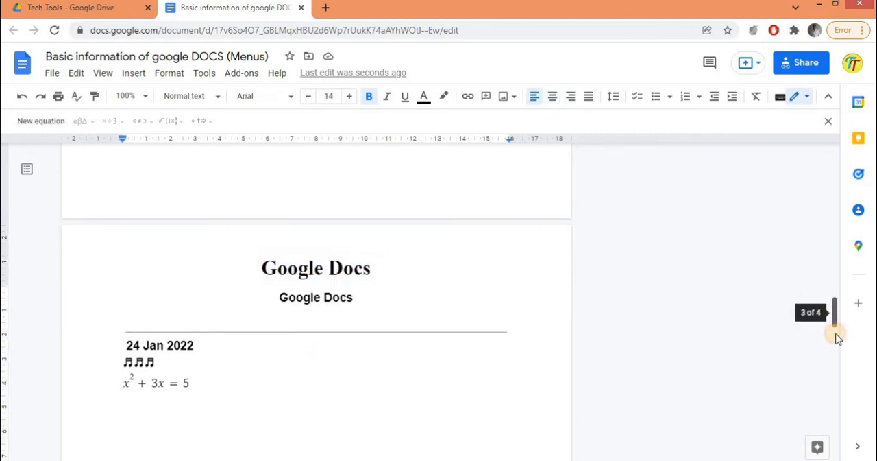
Step: Start a new line below the equation and insert right-aligned page numbers in the document's footer
{"action": "left_click_drag", "start_coordinate": [837, 336], "coordinate": [849, 317]}
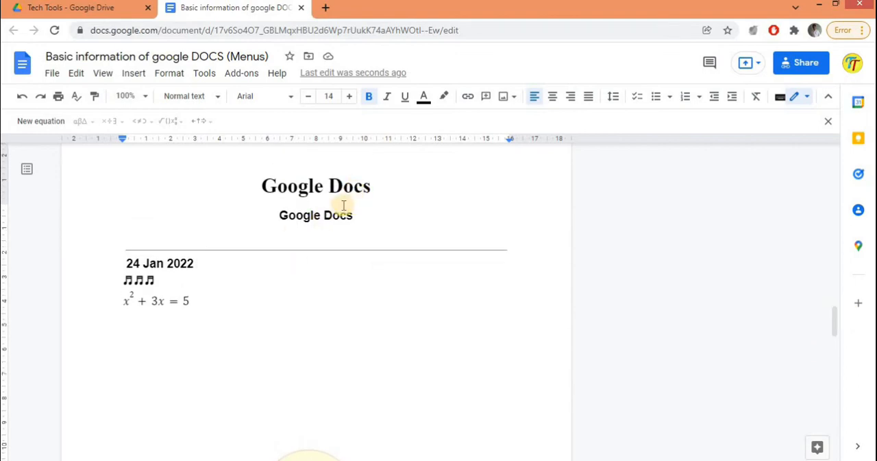
{"action": "left_click", "coordinate": [211, 305]}
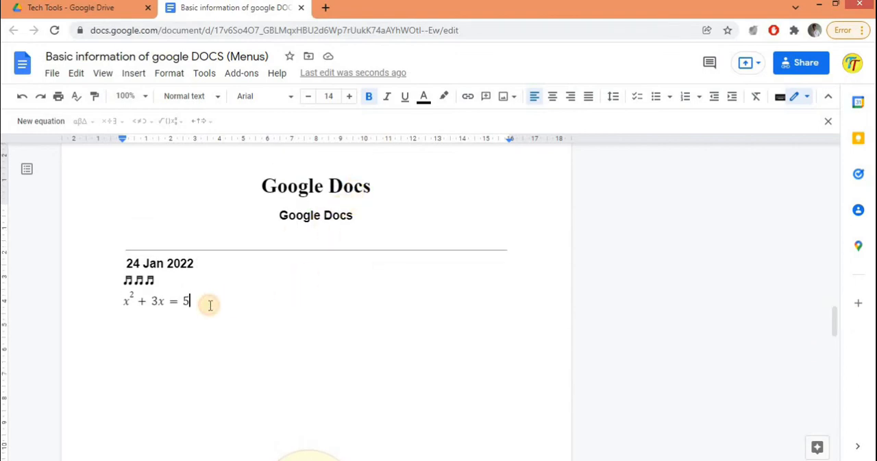
{"action": "key", "text": "Return"}
{"action": "left_click", "coordinate": [131, 74]}
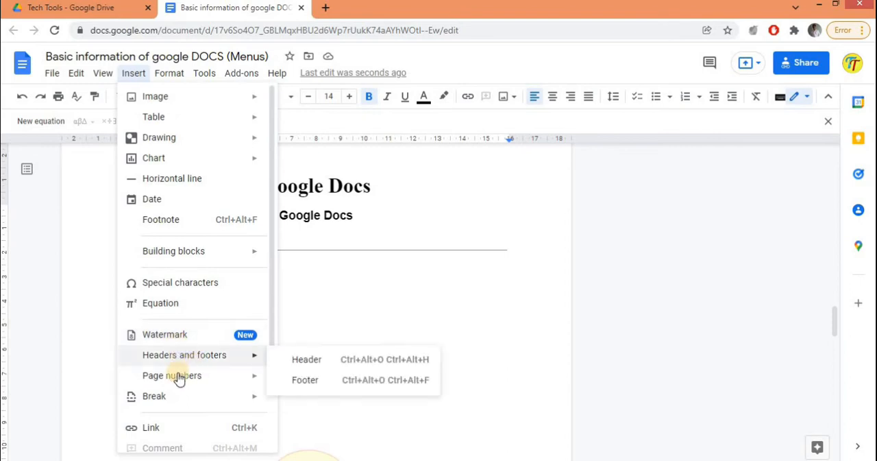
{"action": "mouse_move", "coordinate": [210, 385]}
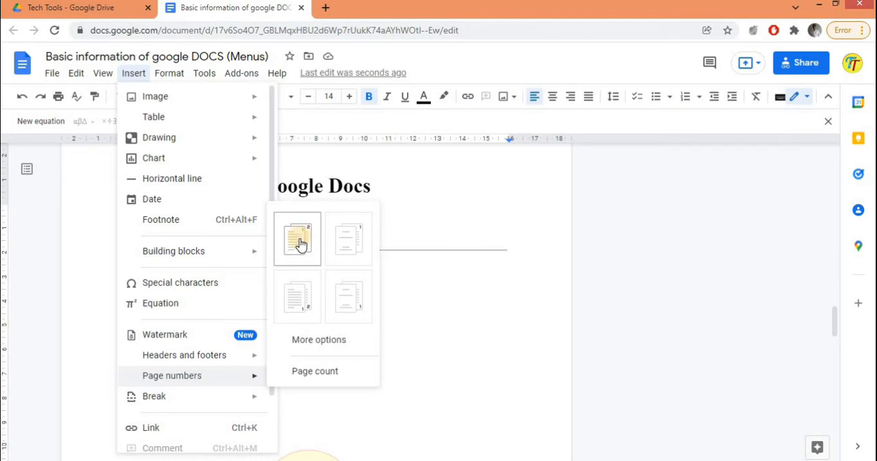
{"action": "left_click", "coordinate": [301, 295]}
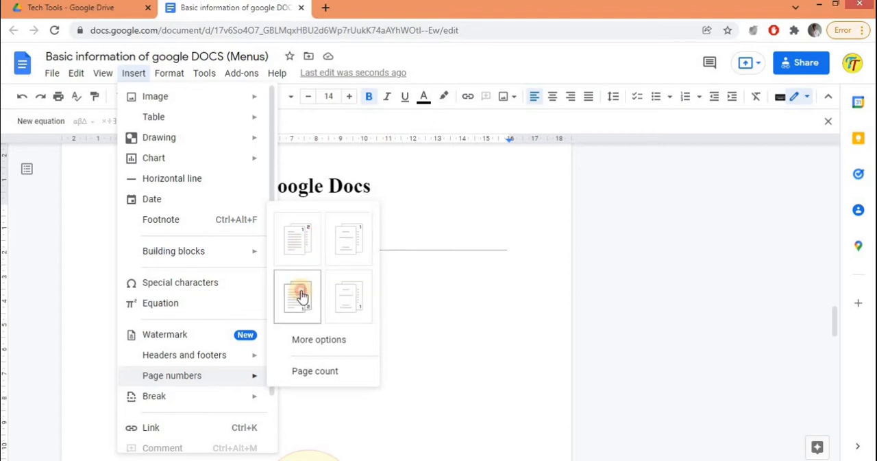
{"action": "left_click", "coordinate": [348, 295]}
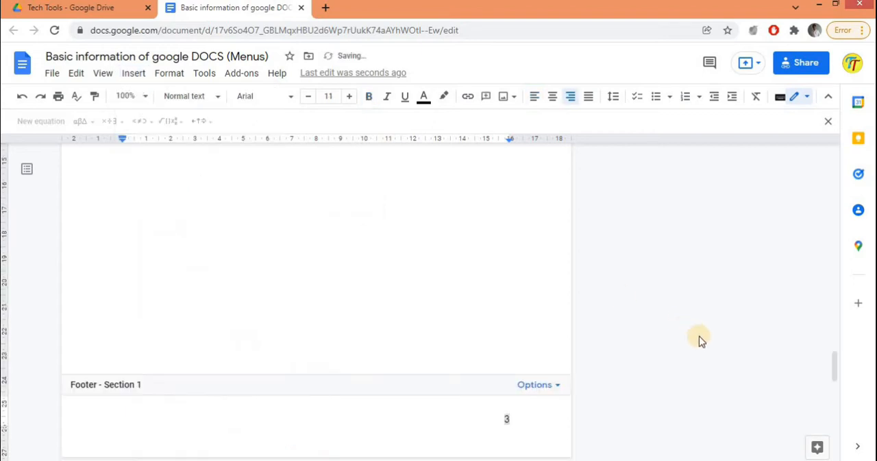
{"action": "left_click_drag", "start_coordinate": [836, 362], "coordinate": [830, 454]}
{"action": "scroll", "coordinate": [788, 205], "scroll_direction": "up", "scroll_amount": 20}
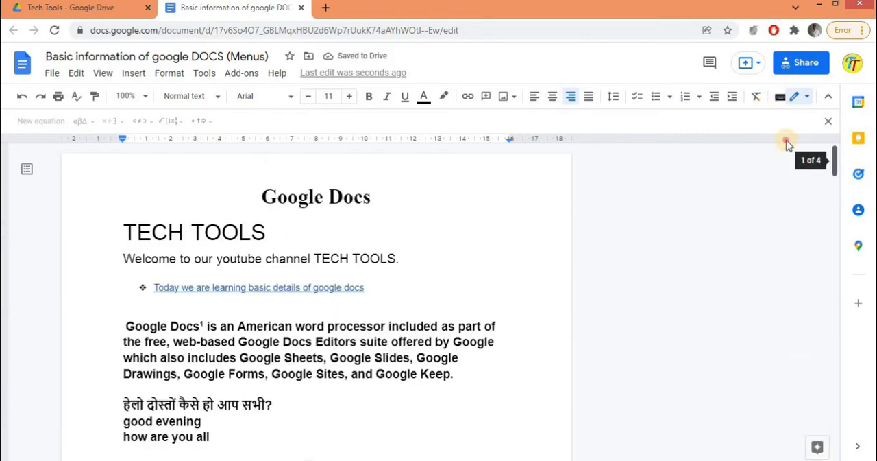
{"action": "scroll", "coordinate": [810, 227], "scroll_direction": "down", "scroll_amount": 20}
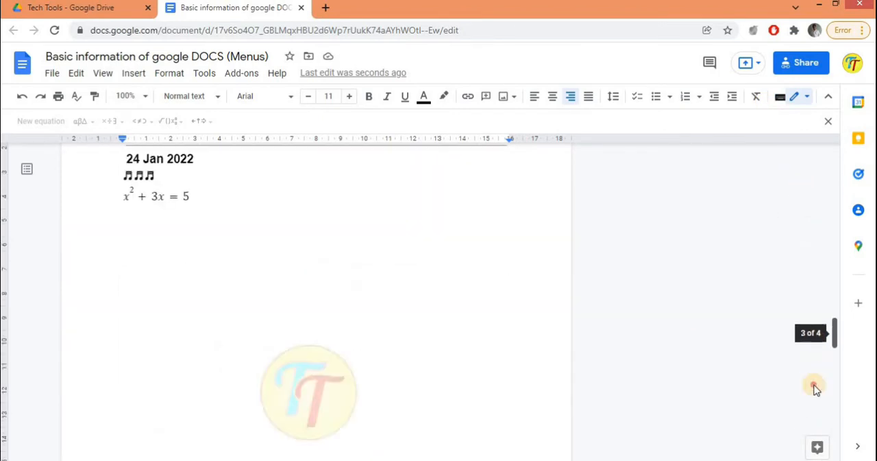
{"action": "left_click_drag", "start_coordinate": [811, 401], "coordinate": [813, 375]}
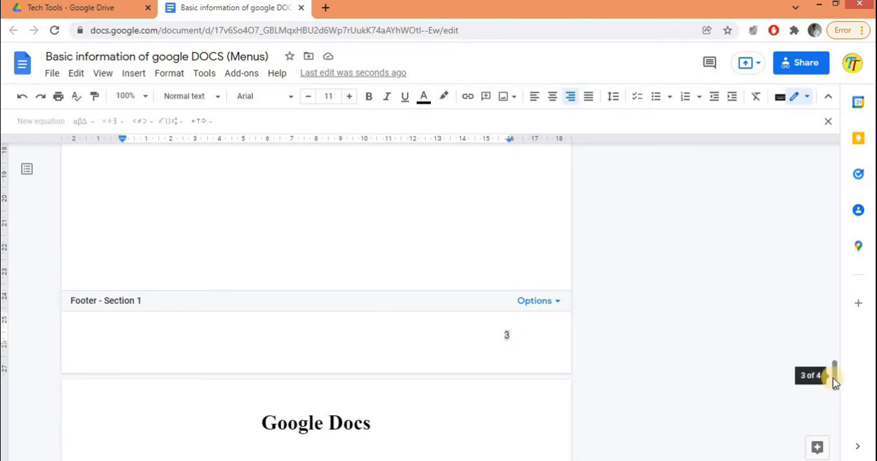
{"action": "left_click_drag", "start_coordinate": [835, 352], "coordinate": [834, 321]}
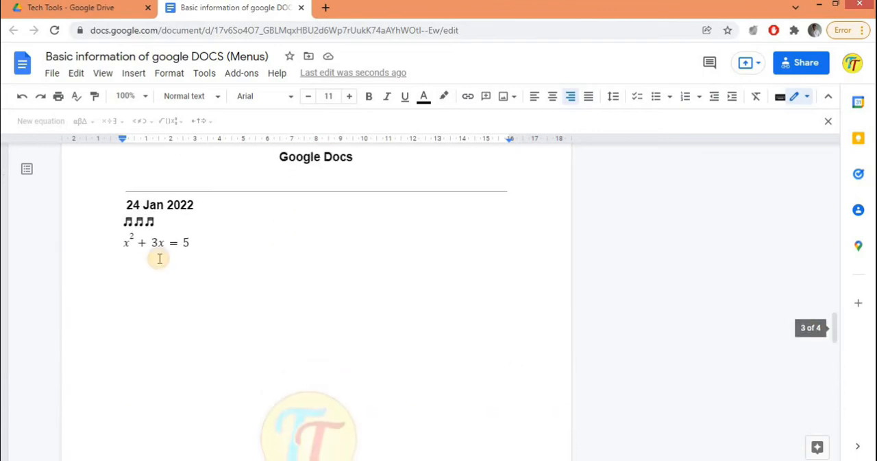
Step: Open the link entry box on the empty line below the equation and review the remaining insert options
{"action": "left_click", "coordinate": [131, 74]}
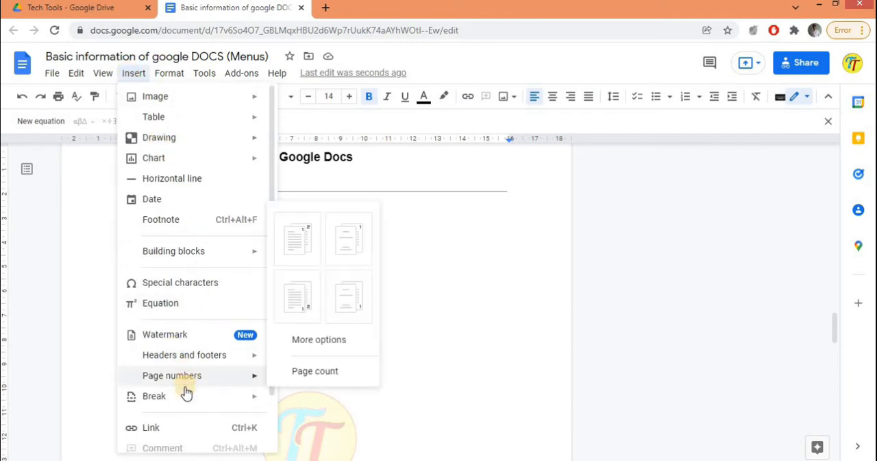
{"action": "mouse_move", "coordinate": [191, 401]}
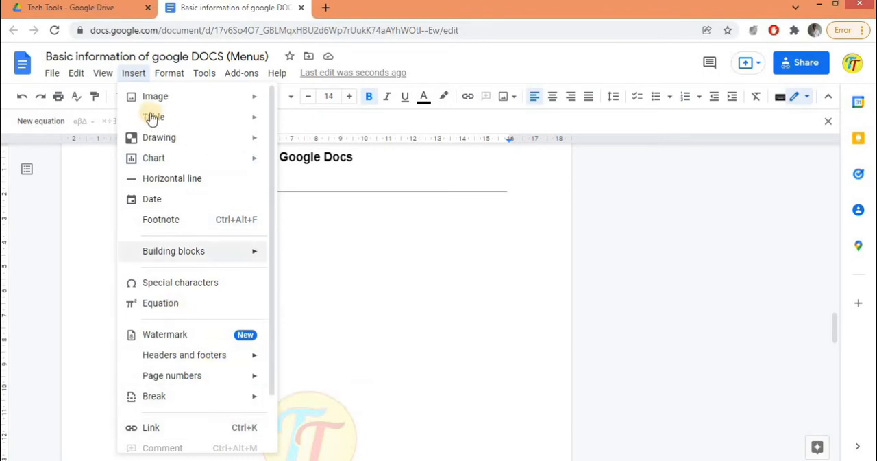
{"action": "left_click", "coordinate": [169, 429]}
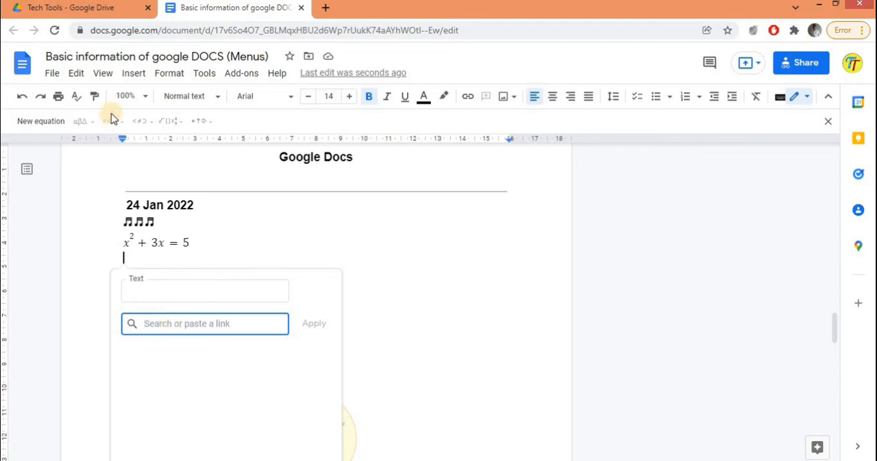
{"action": "left_click", "coordinate": [134, 74]}
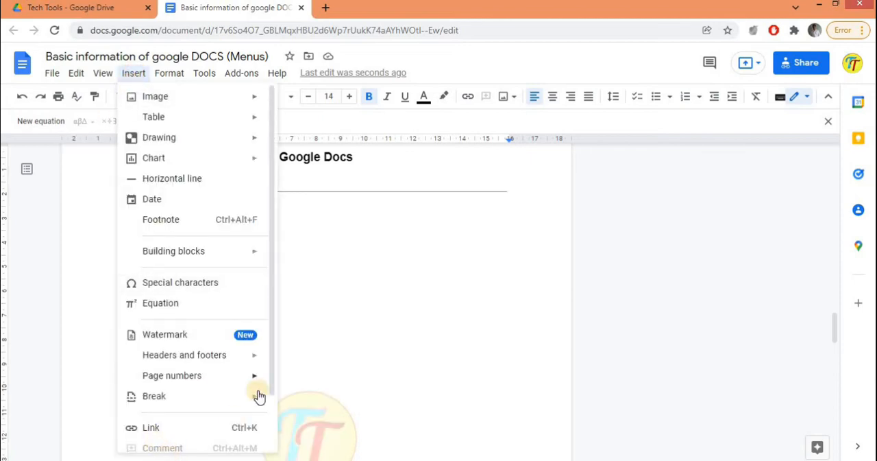
{"action": "scroll", "coordinate": [270, 411], "scroll_direction": "down", "scroll_amount": 1}
{"action": "scroll", "coordinate": [270, 433], "scroll_direction": "down", "scroll_amount": 2}
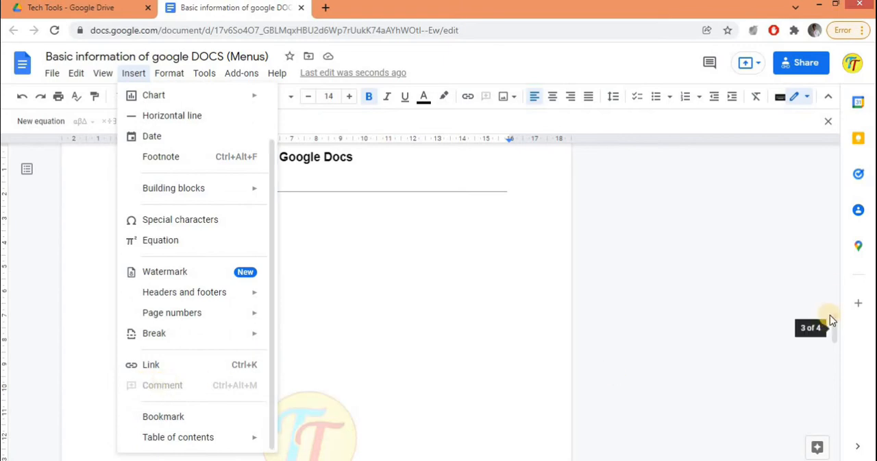
Step: Add the comment "Subscribe Our Channel" to the words "TECH TOOLS" in the welcome line on the first page
{"action": "left_click_drag", "start_coordinate": [833, 321], "coordinate": [825, 123]}
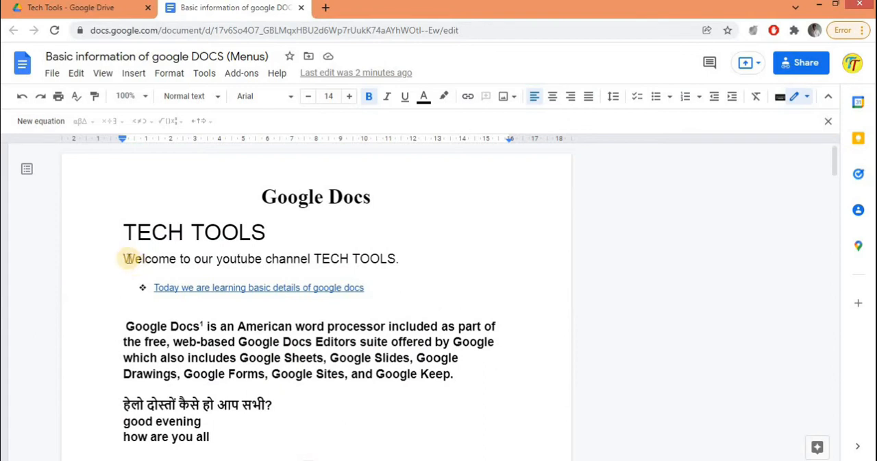
{"action": "left_click_drag", "start_coordinate": [122, 257], "coordinate": [398, 258]}
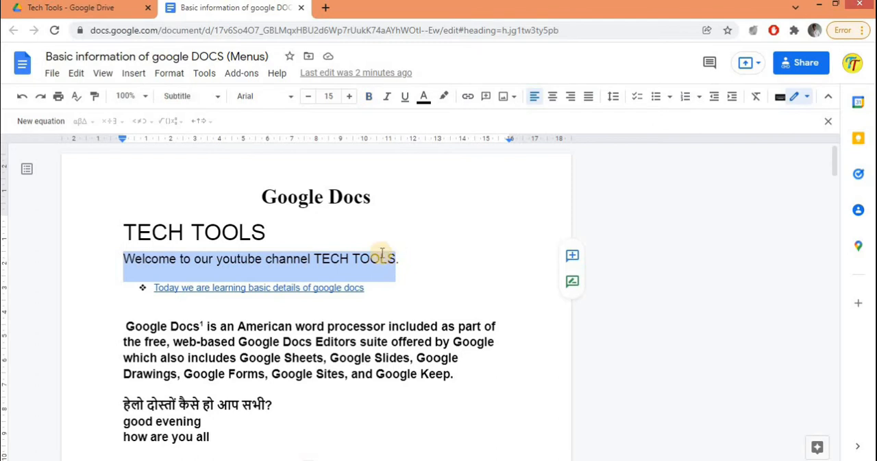
{"action": "left_click", "coordinate": [312, 259]}
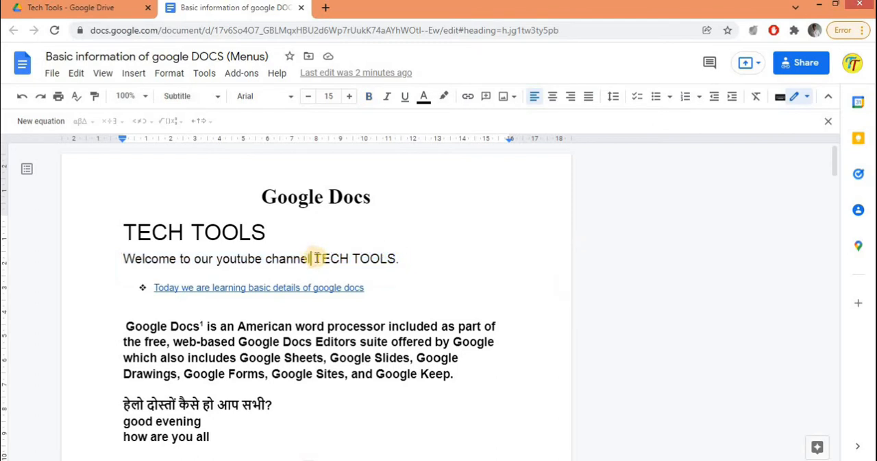
{"action": "double_click", "coordinate": [315, 259]}
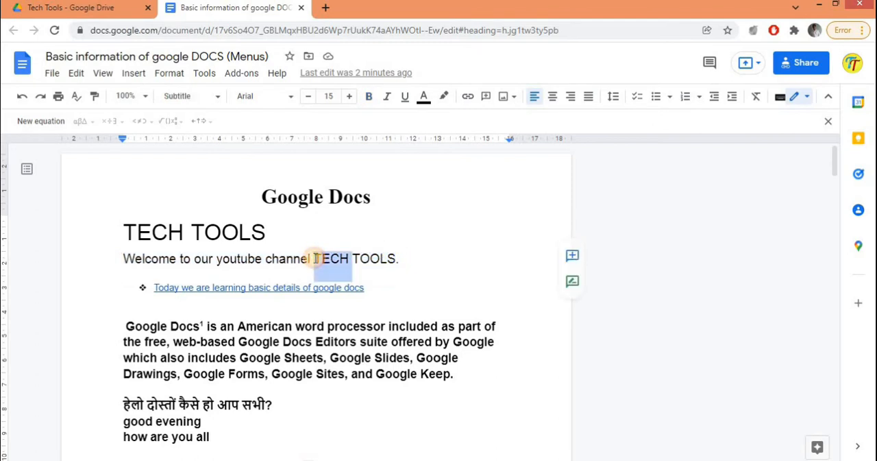
{"action": "left_click_drag", "start_coordinate": [316, 258], "coordinate": [389, 255]}
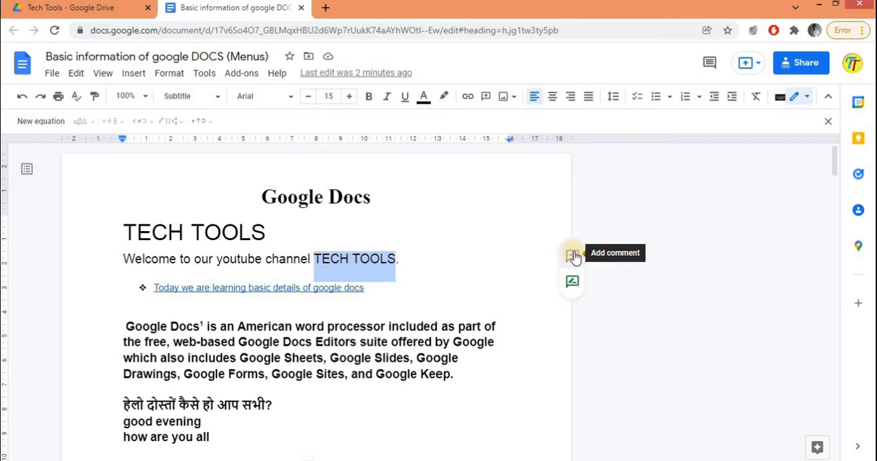
{"action": "left_click", "coordinate": [134, 74]}
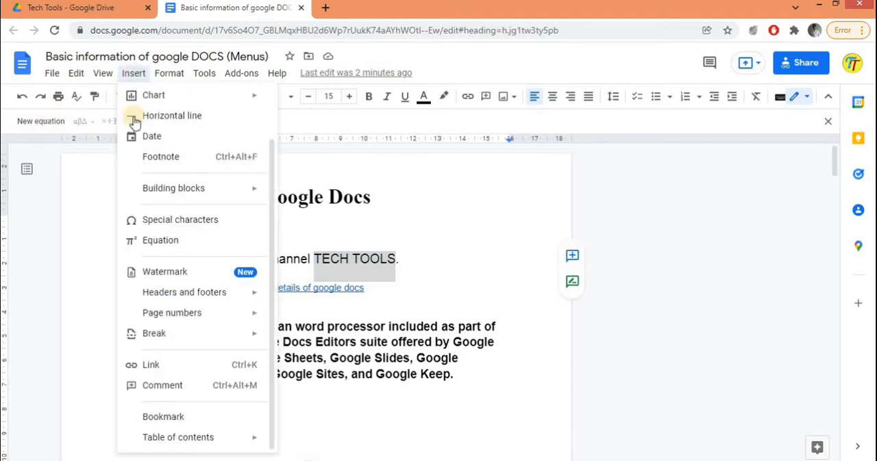
{"action": "left_click", "coordinate": [177, 388]}
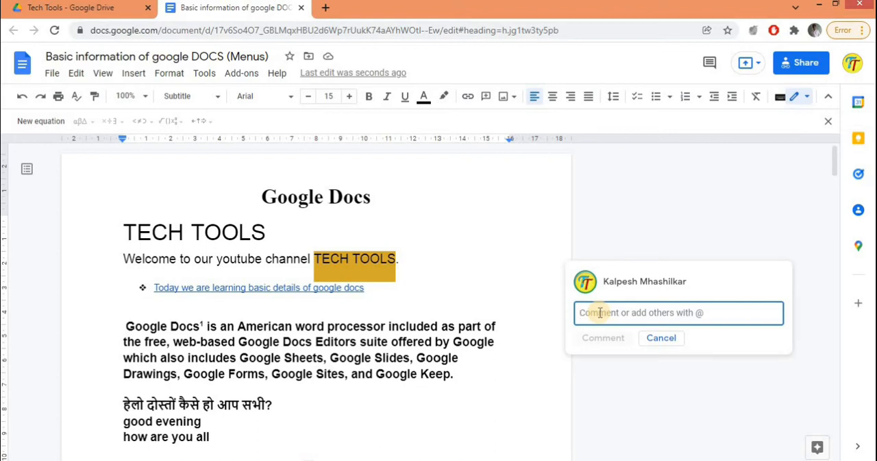
{"action": "type", "text": "Sub"}
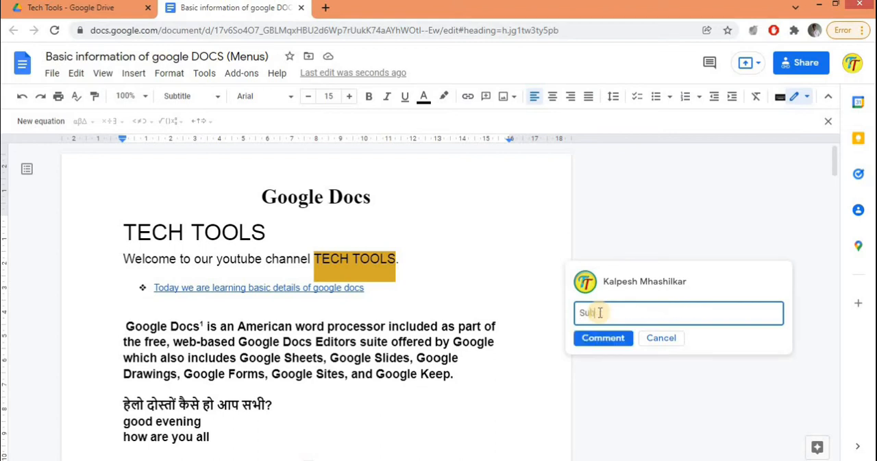
{"action": "type", "text": "scribe Our Channel"}
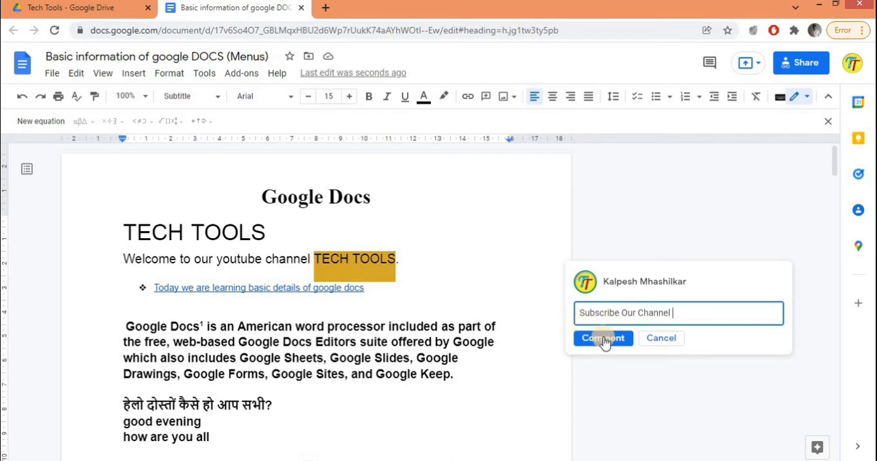
{"action": "left_click", "coordinate": [603, 337]}
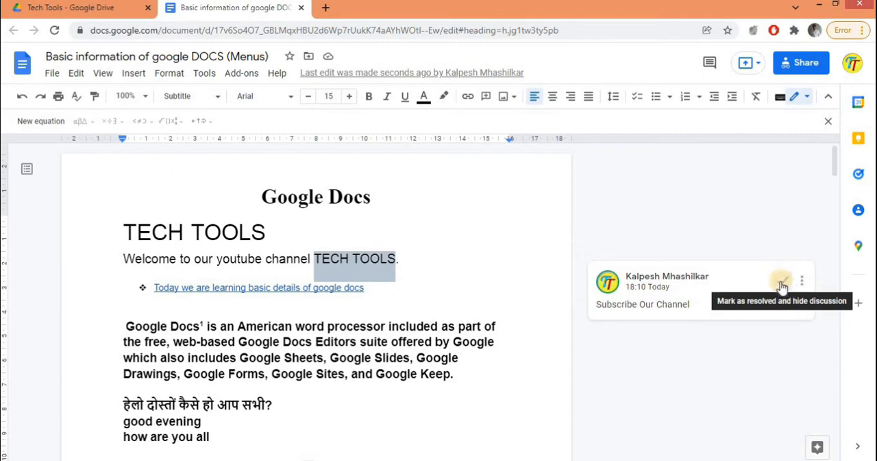
Step: Insert a bookmark at the selected words "TECH TOOLS" in the welcome line
{"action": "left_click", "coordinate": [135, 76]}
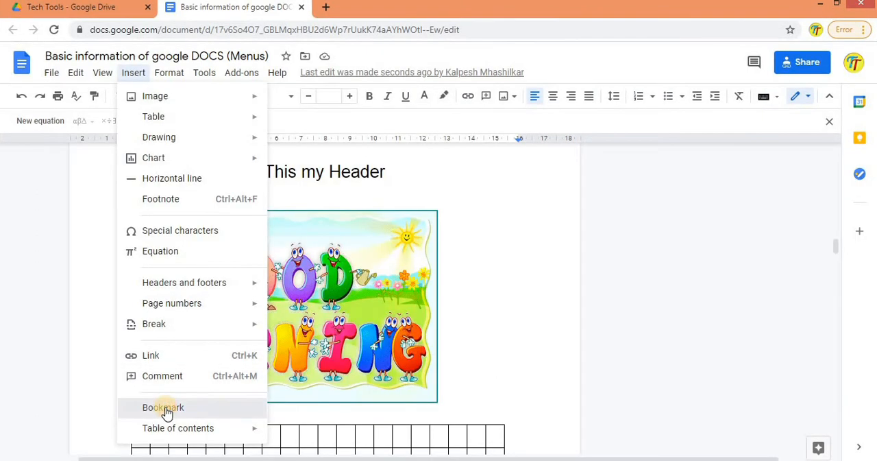
{"action": "left_click", "coordinate": [166, 411]}
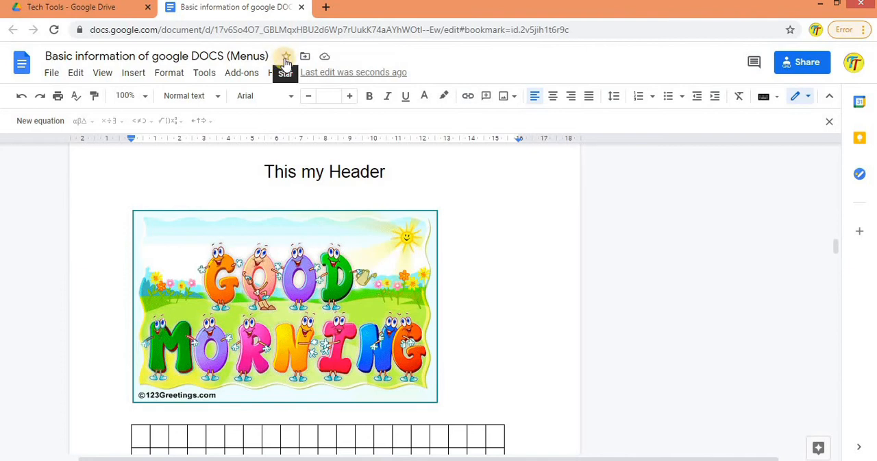
{"action": "left_click", "coordinate": [135, 73]}
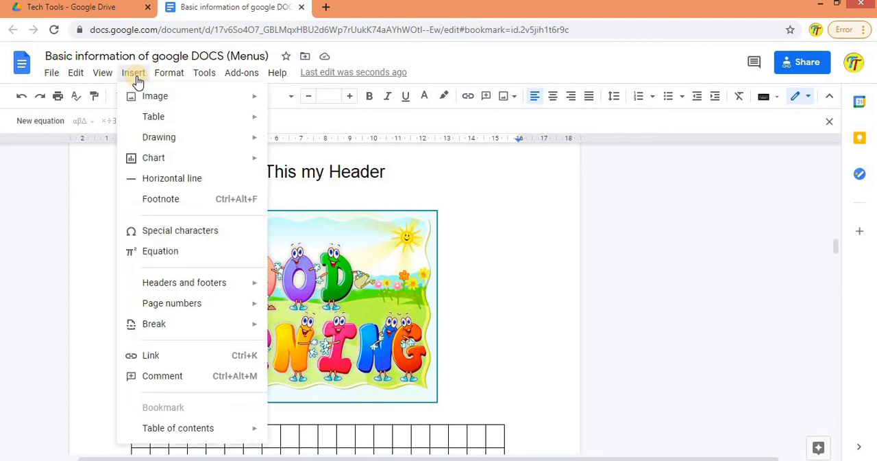
{"action": "left_click", "coordinate": [74, 8]}
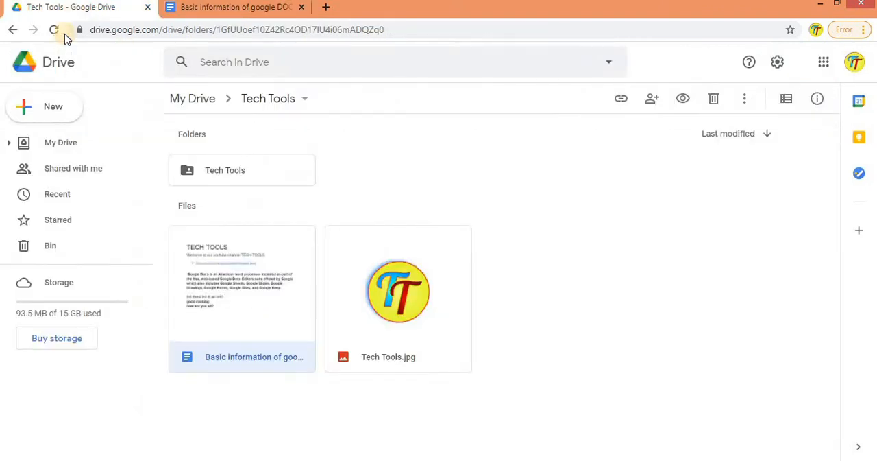
{"action": "left_click", "coordinate": [221, 8]}
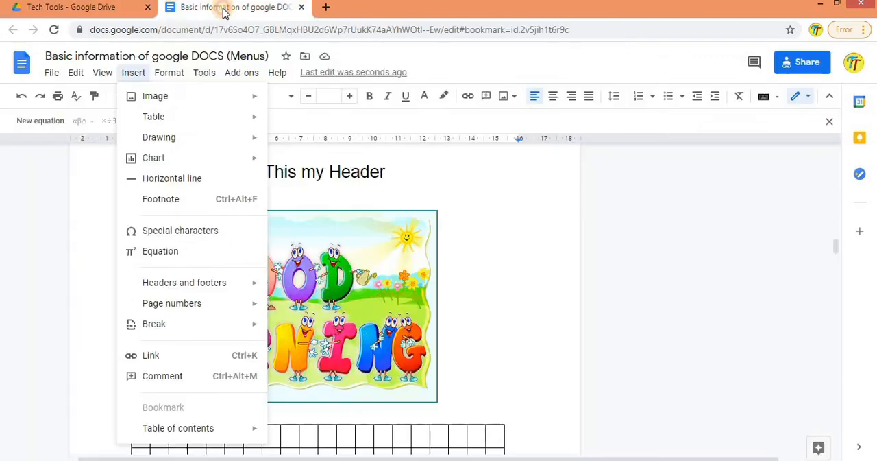
{"action": "left_click", "coordinate": [132, 74]}
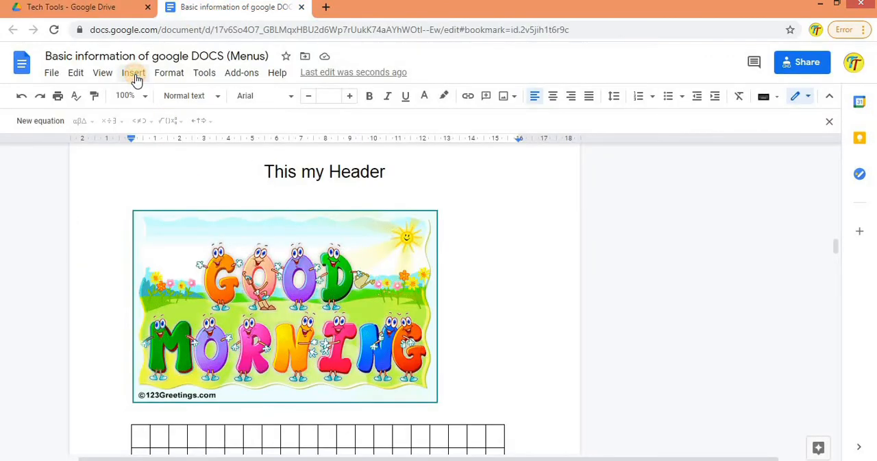
{"action": "left_click", "coordinate": [135, 75]}
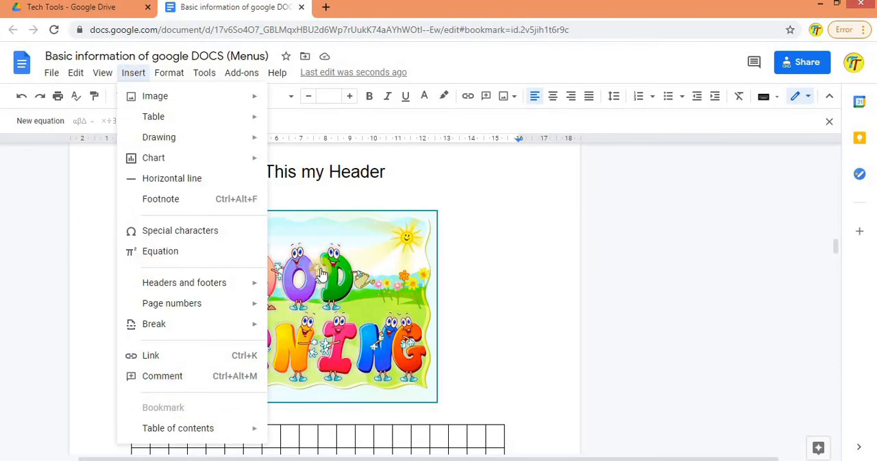
{"action": "left_click", "coordinate": [287, 57]}
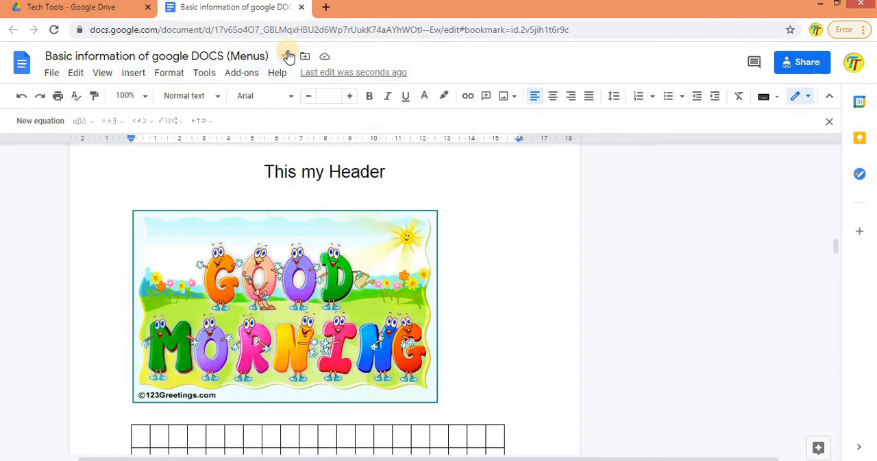
Step: Insert a table of contents with page numbers on the empty line below the bulleted link on the first page
{"action": "left_click", "coordinate": [127, 77]}
{"action": "mouse_move", "coordinate": [185, 432]}
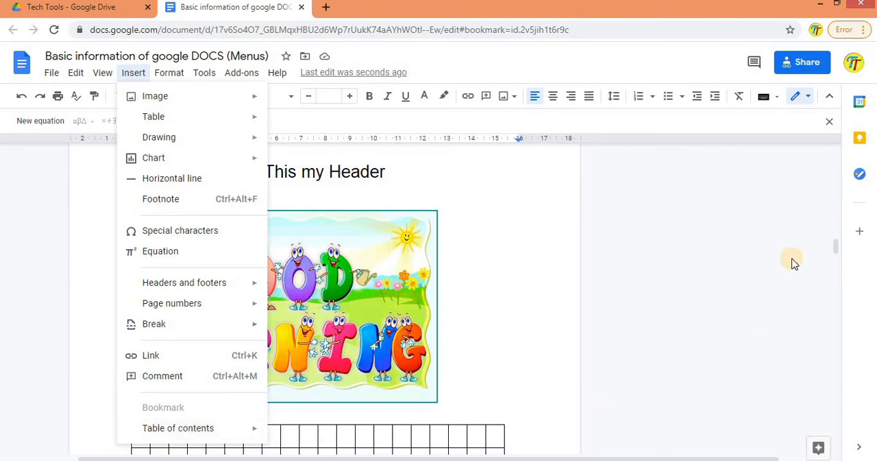
{"action": "left_click_drag", "start_coordinate": [837, 244], "coordinate": [825, 123]}
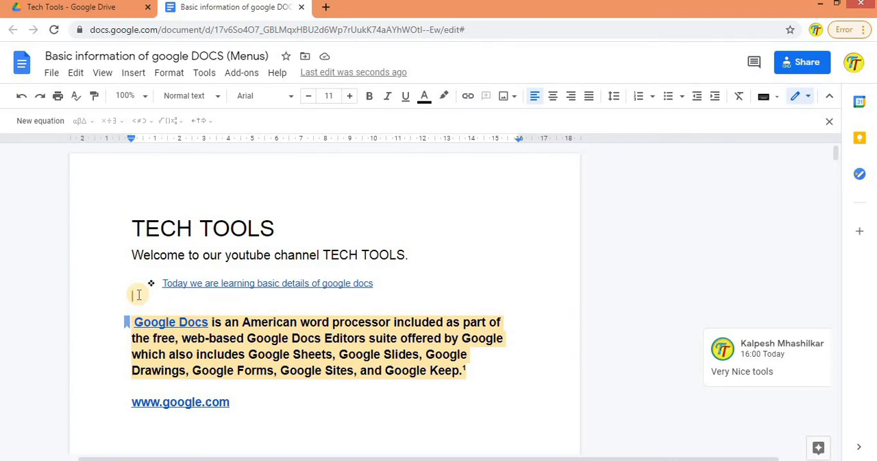
{"action": "left_click", "coordinate": [135, 76]}
{"action": "mouse_move", "coordinate": [204, 427]}
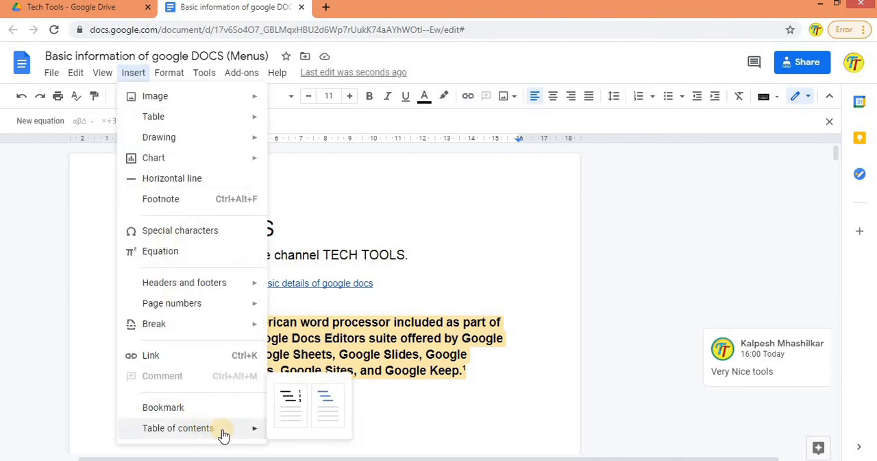
{"action": "left_click", "coordinate": [281, 404]}
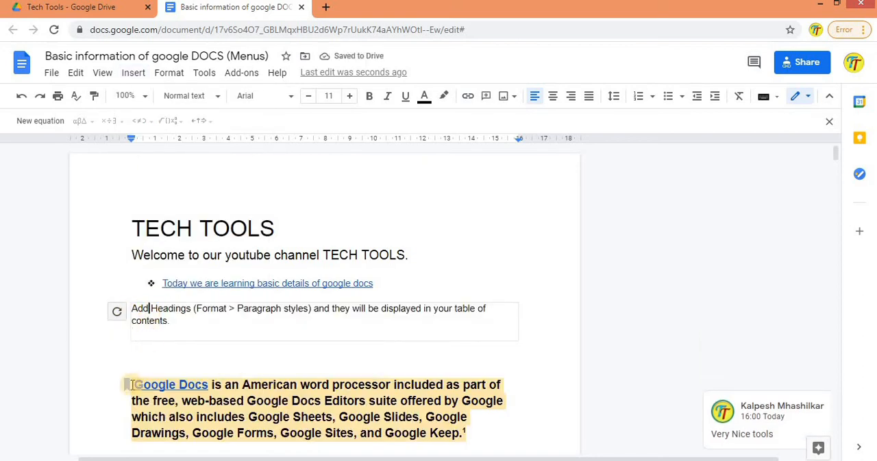
Step: Apply the Heading 3 style to the highlighted "Google Docs" paragraph and update the table of contents
{"action": "left_click_drag", "start_coordinate": [138, 385], "coordinate": [283, 385]}
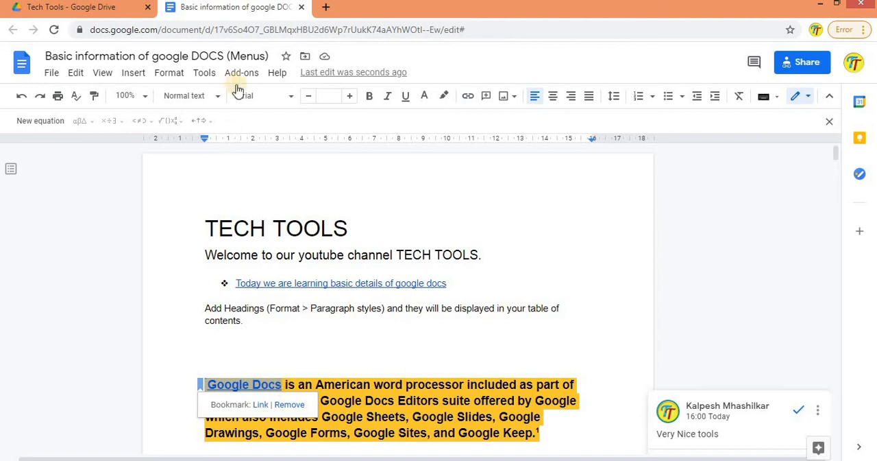
{"action": "left_click", "coordinate": [217, 96]}
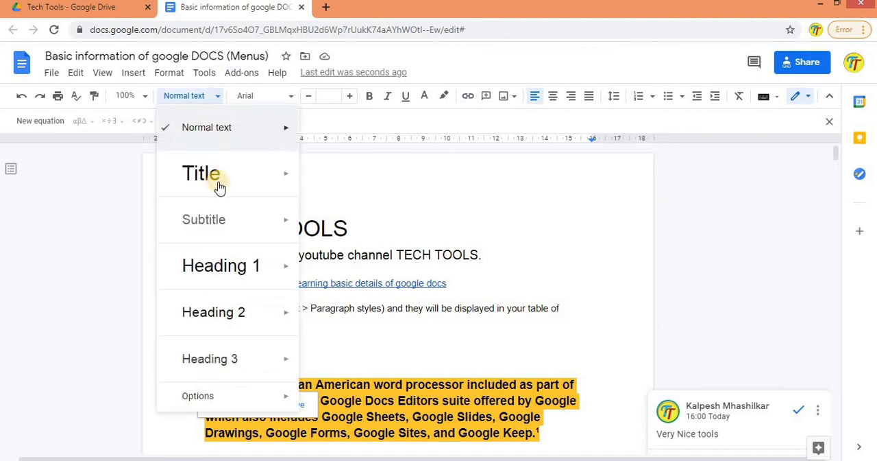
{"action": "mouse_move", "coordinate": [238, 364]}
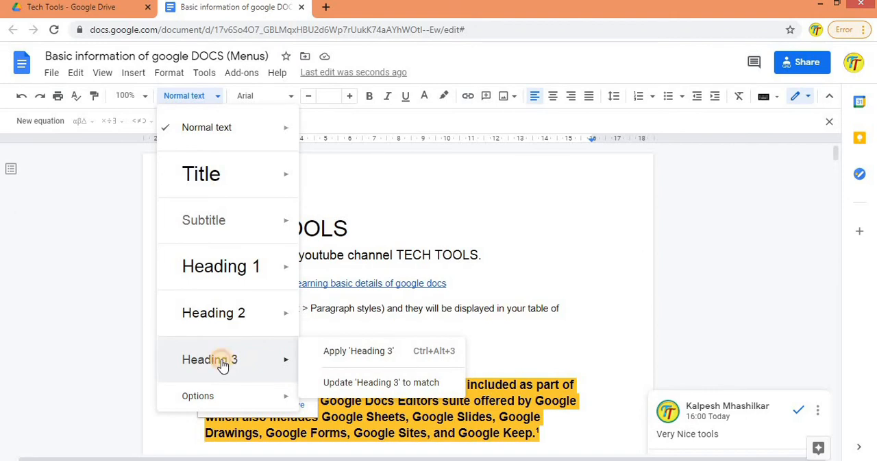
{"action": "left_click", "coordinate": [221, 364]}
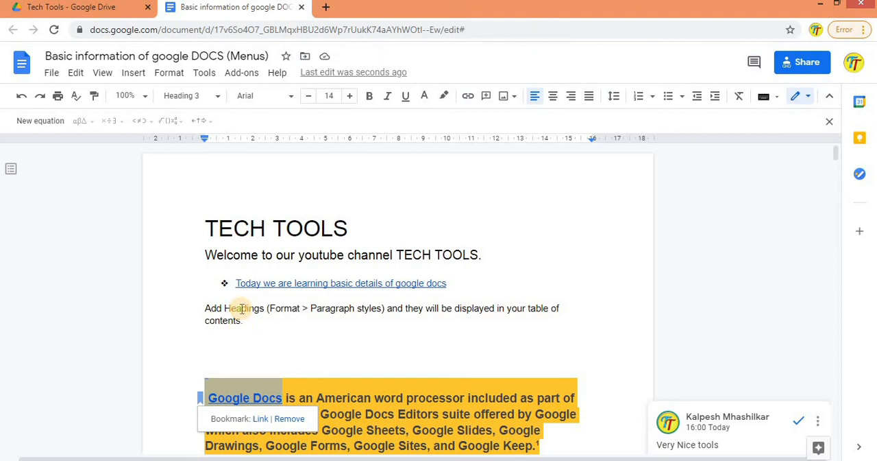
{"action": "left_click", "coordinate": [190, 317]}
{"action": "left_click", "coordinate": [190, 314]}
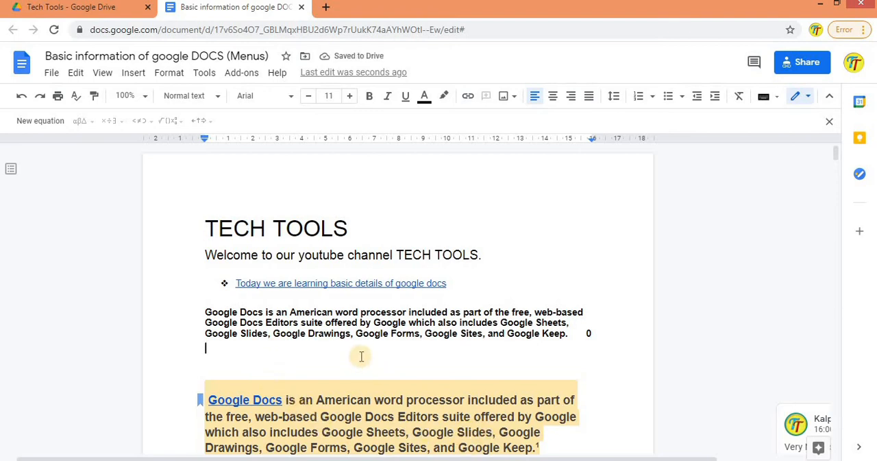
Step: Add the line "Google Docs :" directly above the highlighted Google Docs paragraph
{"action": "left_click", "coordinate": [209, 380]}
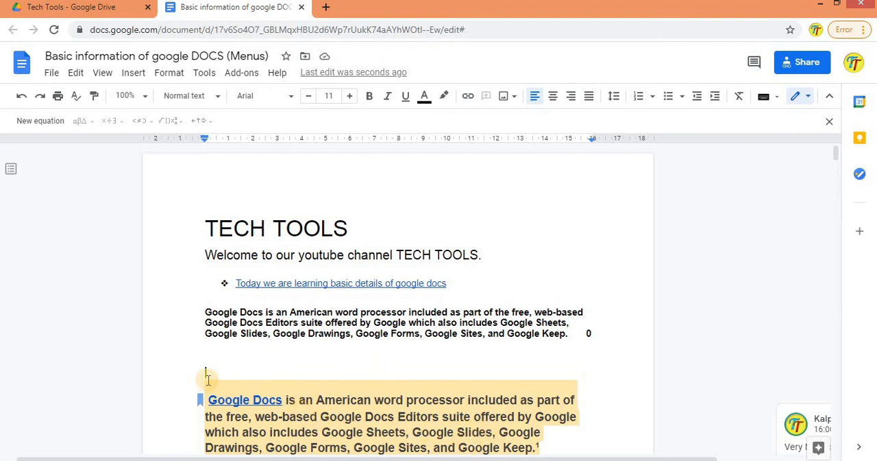
{"action": "type", "text": "Google Docs :"}
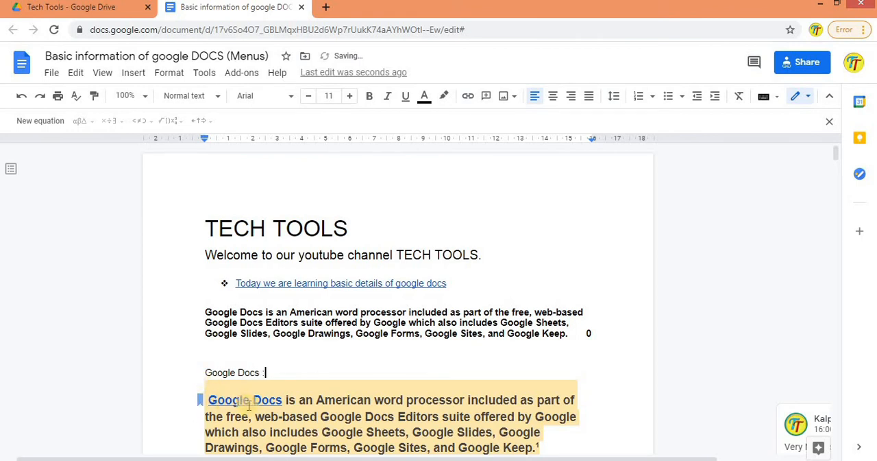
{"action": "left_click", "coordinate": [218, 319]}
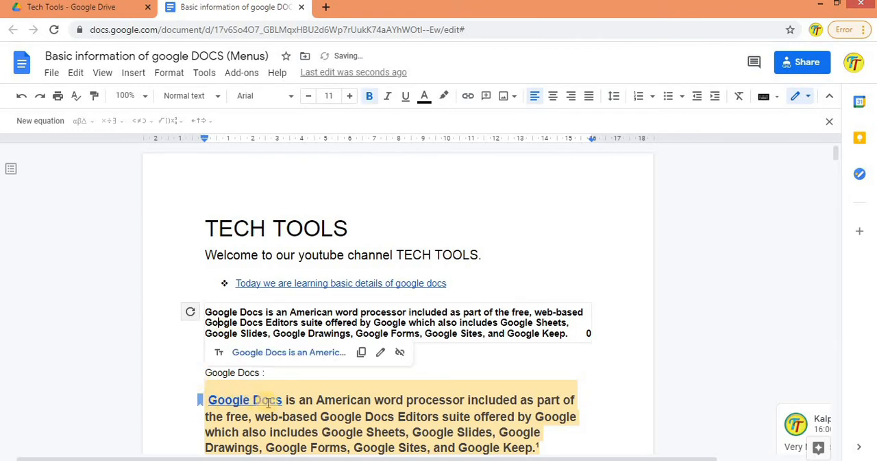
Step: Set the highlighted Google Docs paragraph back to the Normal text style
{"action": "left_click_drag", "start_coordinate": [280, 401], "coordinate": [208, 402]}
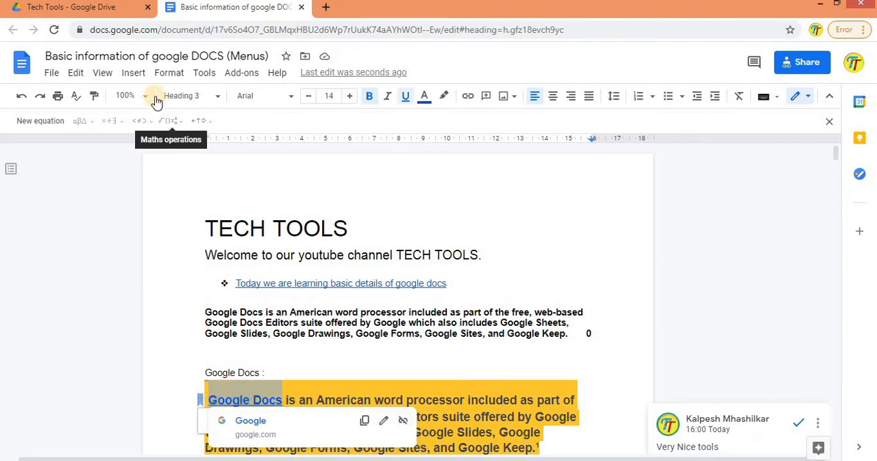
{"action": "left_click", "coordinate": [213, 96]}
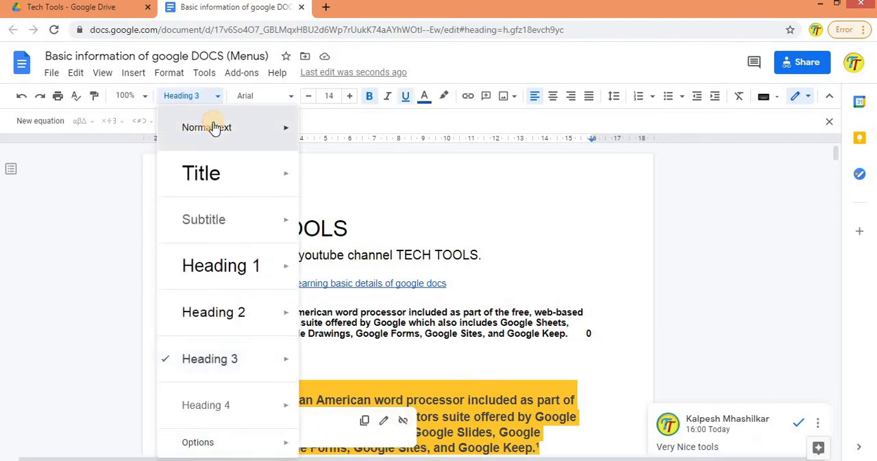
{"action": "left_click", "coordinate": [213, 127]}
Step: Apply the Heading 4 style to the "Google Docs :" line above the highlighted paragraph
{"action": "left_click_drag", "start_coordinate": [266, 372], "coordinate": [203, 370]}
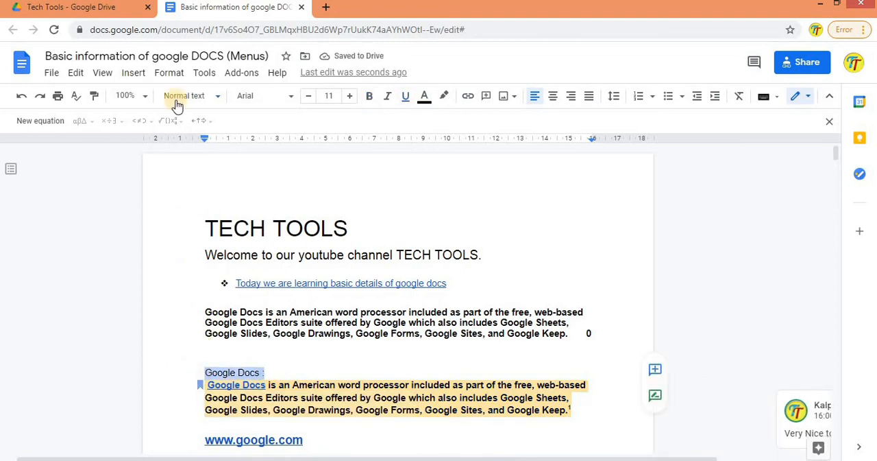
{"action": "left_click", "coordinate": [220, 96]}
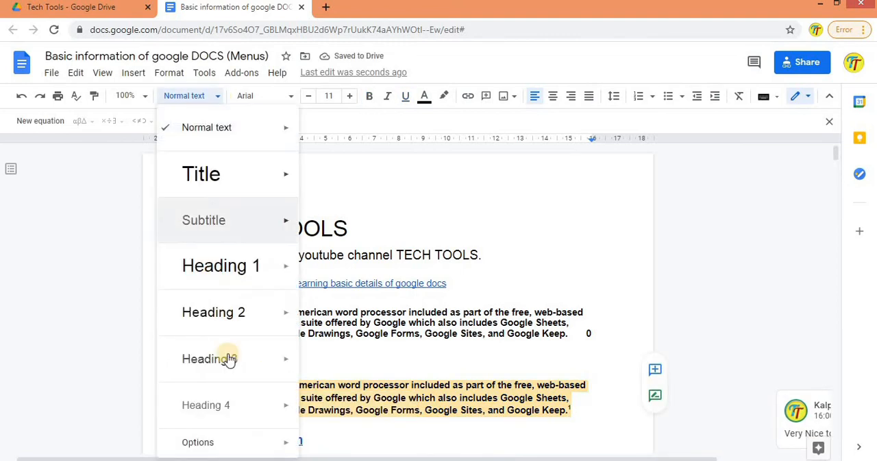
{"action": "left_click", "coordinate": [219, 407]}
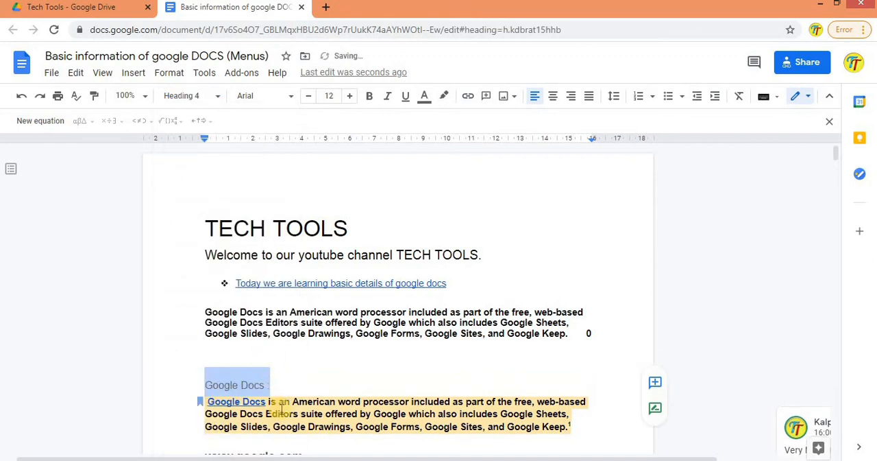
Step: Update the table of contents and follow its "Google Docs :" entry to the heading
{"action": "left_click", "coordinate": [209, 316]}
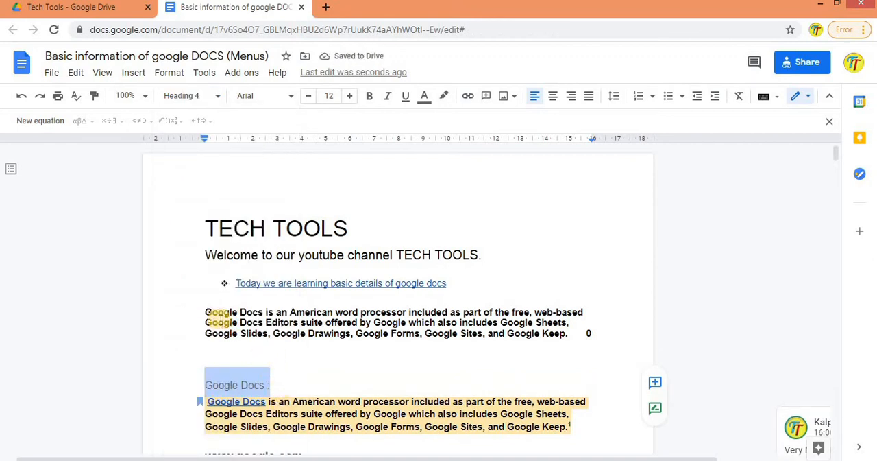
{"action": "left_click", "coordinate": [189, 314]}
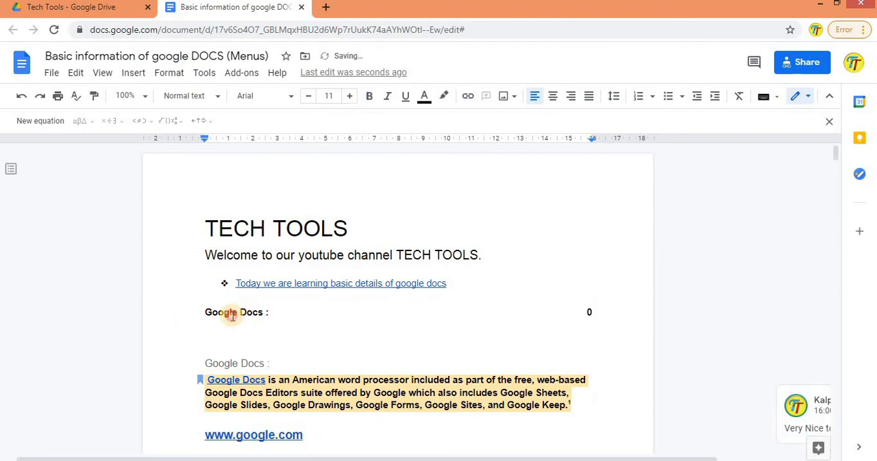
{"action": "left_click", "coordinate": [231, 313]}
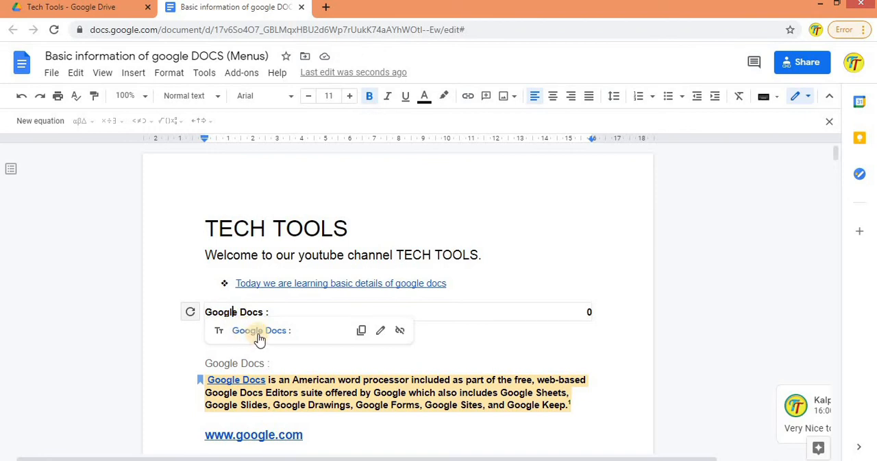
{"action": "left_click", "coordinate": [257, 334]}
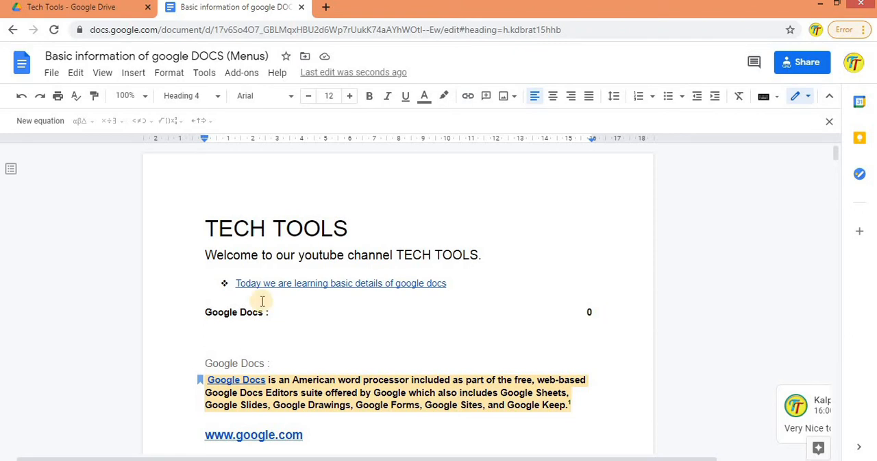
{"action": "left_click", "coordinate": [132, 72]}
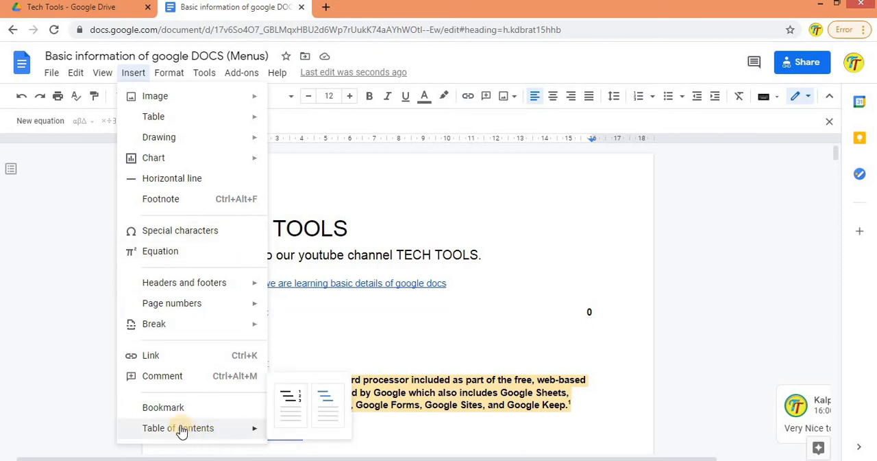
{"action": "left_click", "coordinate": [176, 77]}
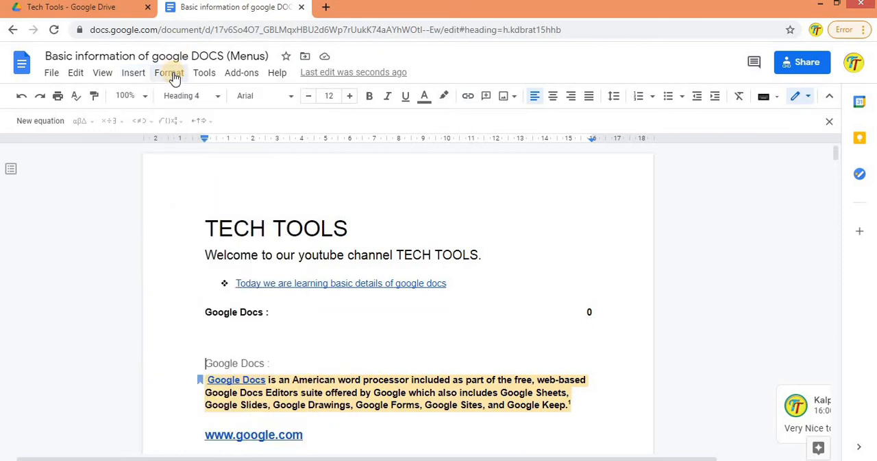
{"action": "left_click", "coordinate": [176, 79]}
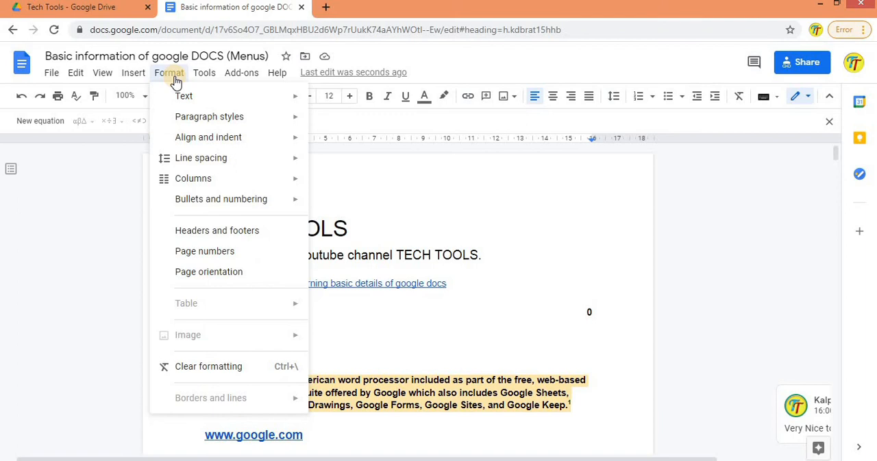
{"action": "mouse_move", "coordinate": [191, 97]}
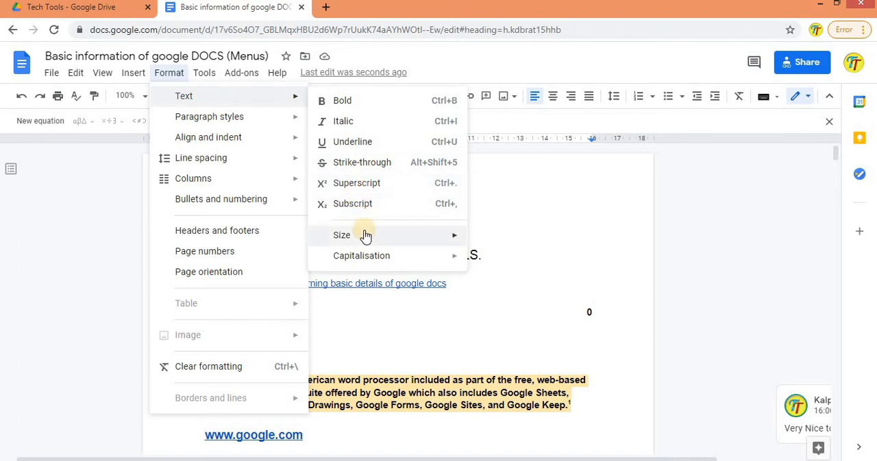
{"action": "mouse_move", "coordinate": [370, 264]}
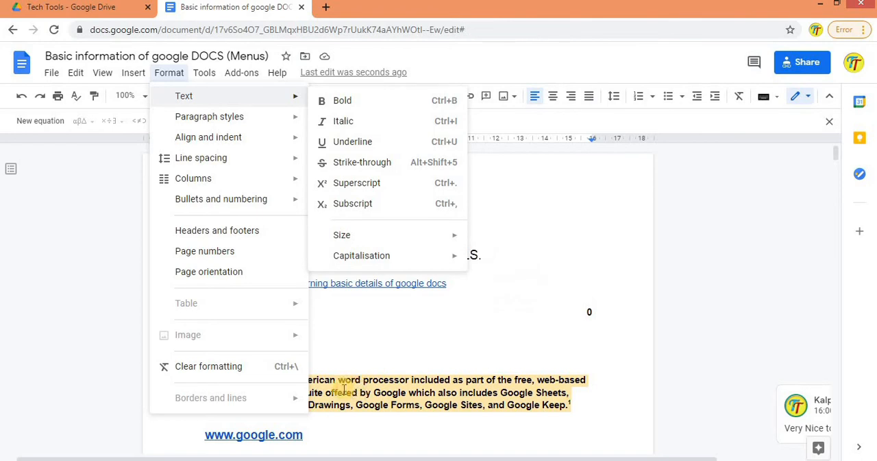
Step: Convert the whole highlighted Google Docs paragraph to upper case
{"action": "left_click", "coordinate": [550, 409]}
{"action": "left_click_drag", "start_coordinate": [574, 411], "coordinate": [201, 388]}
{"action": "left_click", "coordinate": [200, 380]}
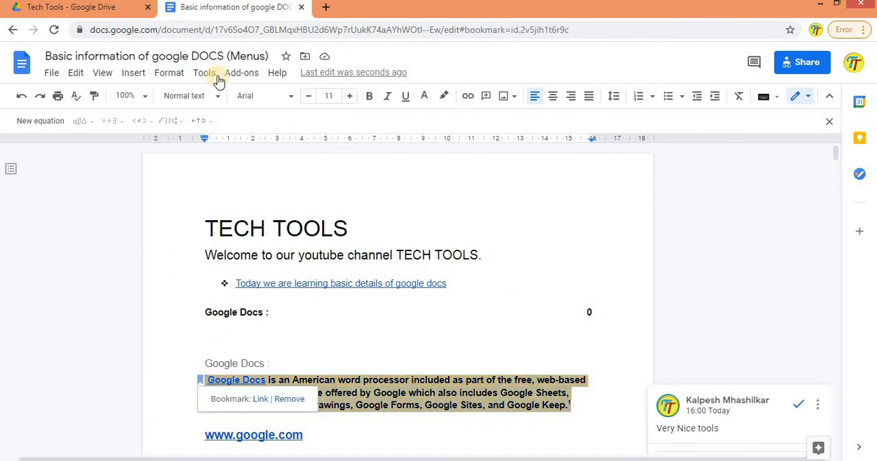
{"action": "left_click", "coordinate": [182, 77]}
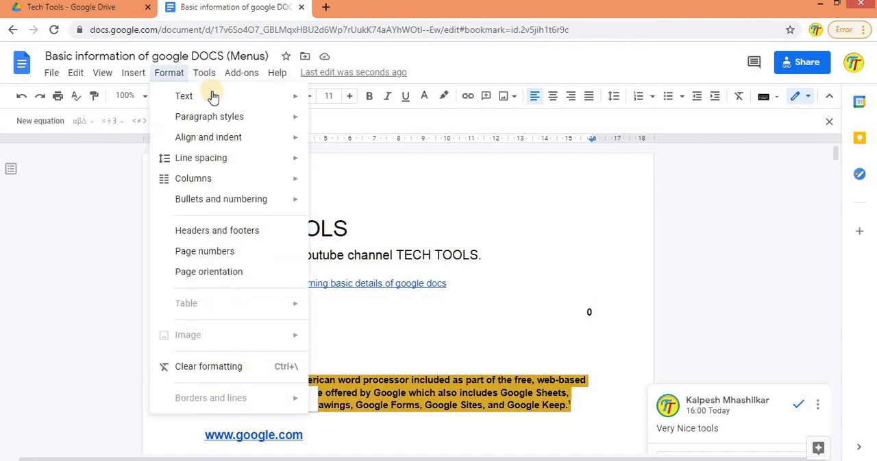
{"action": "mouse_move", "coordinate": [204, 73]}
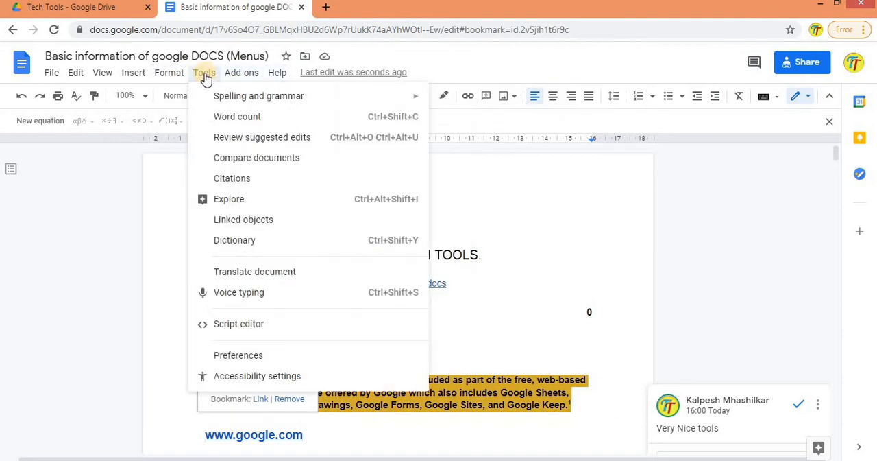
{"action": "mouse_move", "coordinate": [172, 77]}
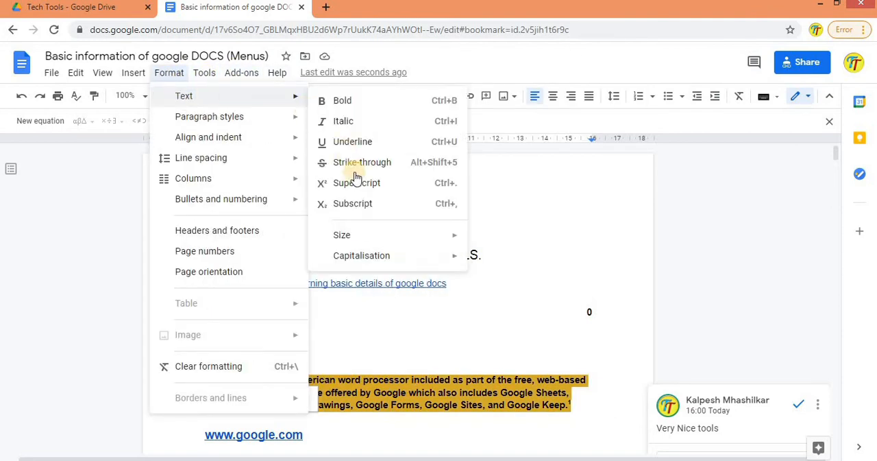
{"action": "mouse_move", "coordinate": [402, 256]}
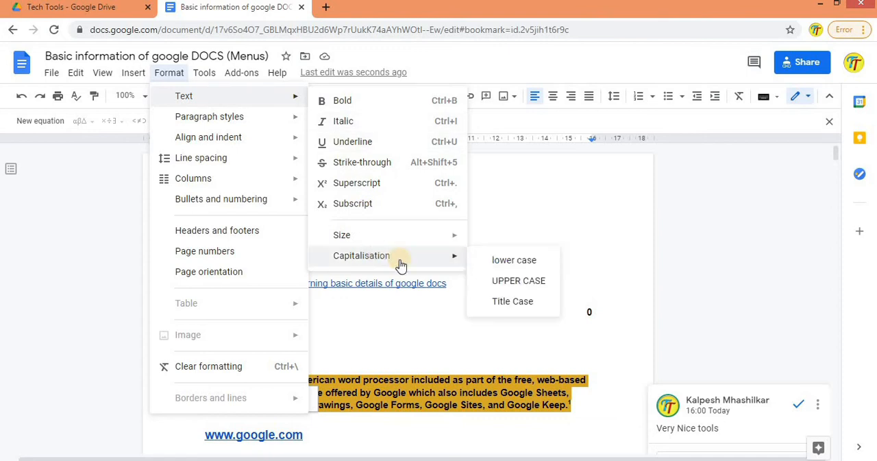
{"action": "left_click", "coordinate": [511, 274]}
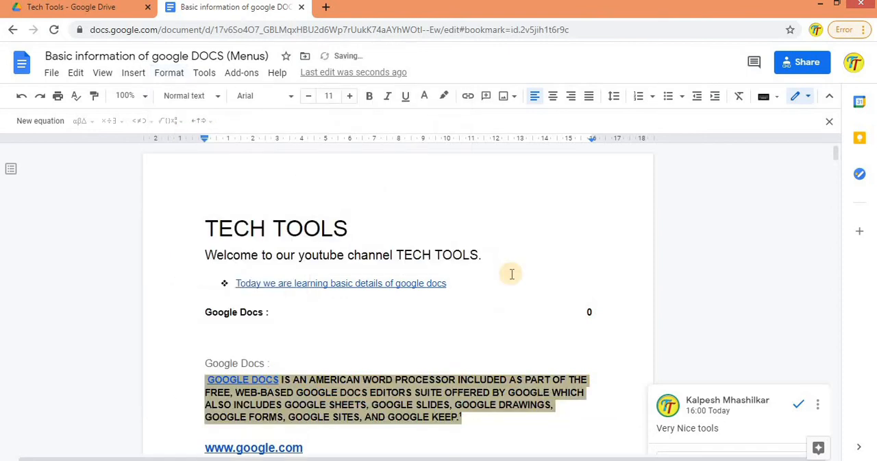
Step: Make the selected Google Docs paragraph bold and italic
{"action": "left_click", "coordinate": [163, 75]}
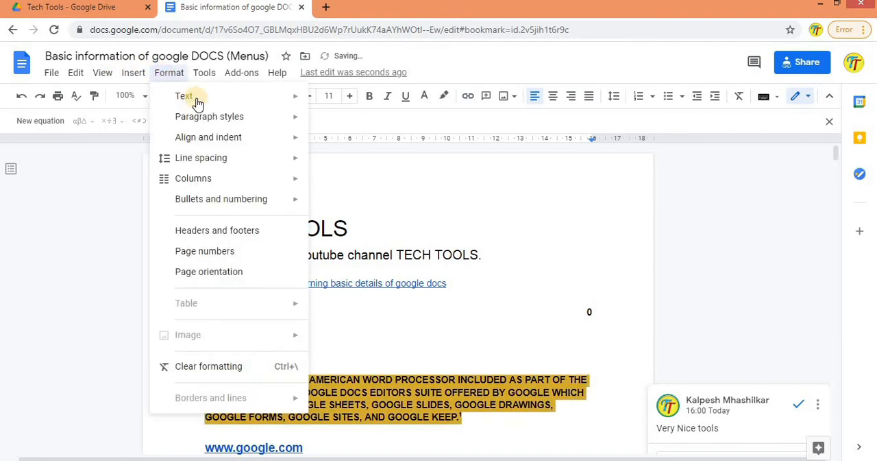
{"action": "mouse_move", "coordinate": [247, 96]}
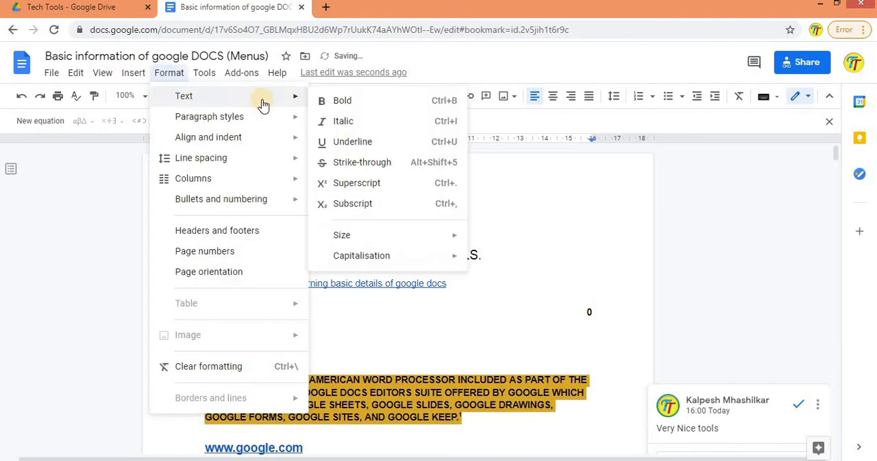
{"action": "left_click", "coordinate": [336, 101]}
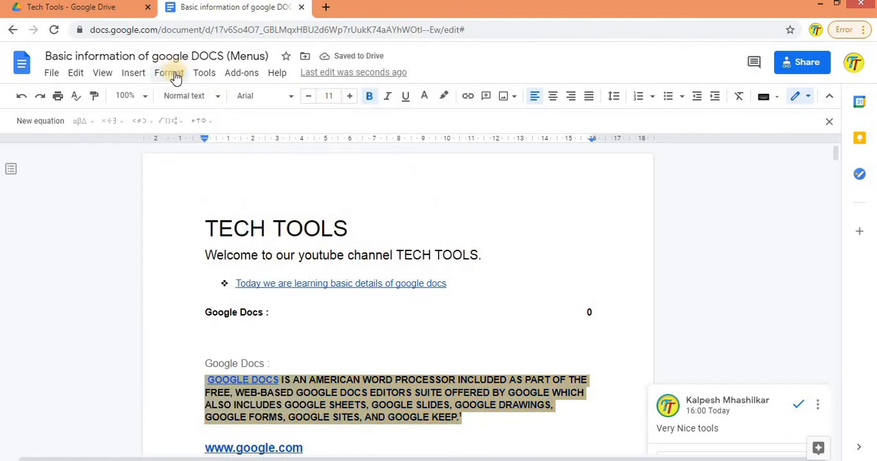
{"action": "left_click", "coordinate": [171, 74]}
{"action": "mouse_move", "coordinate": [245, 101]}
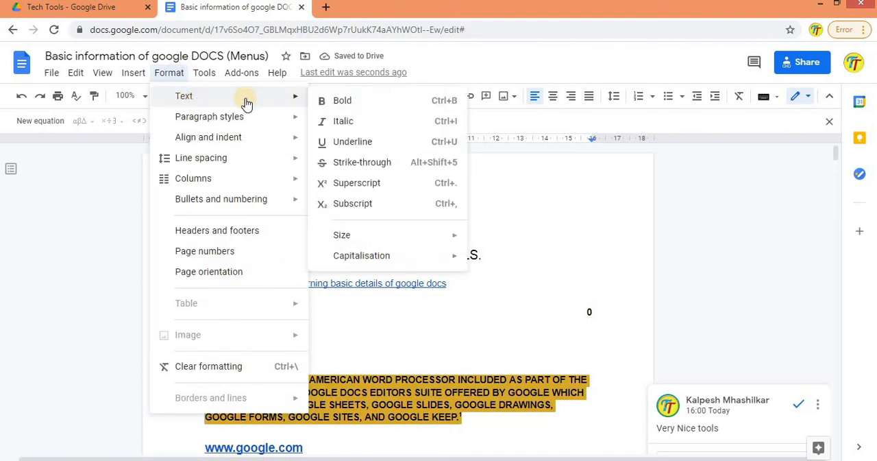
{"action": "left_click", "coordinate": [343, 123]}
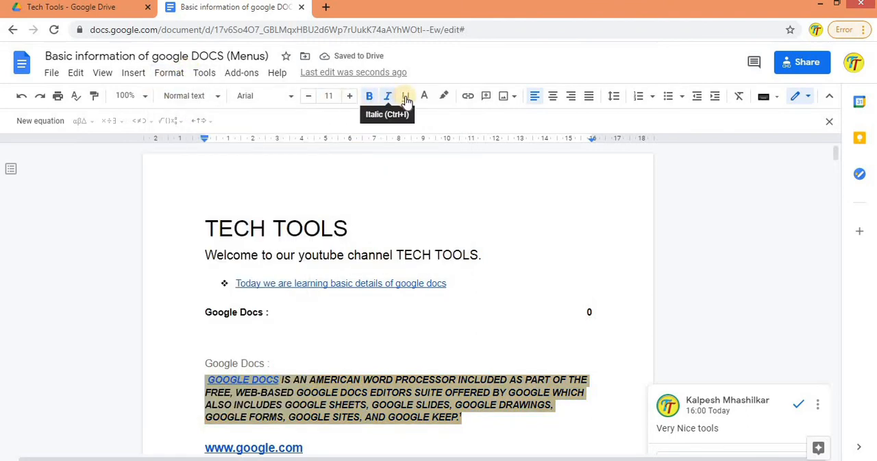
Step: Apply strike-through formatting to the selected Google Docs paragraph
{"action": "left_click", "coordinate": [169, 73]}
{"action": "mouse_move", "coordinate": [203, 95]}
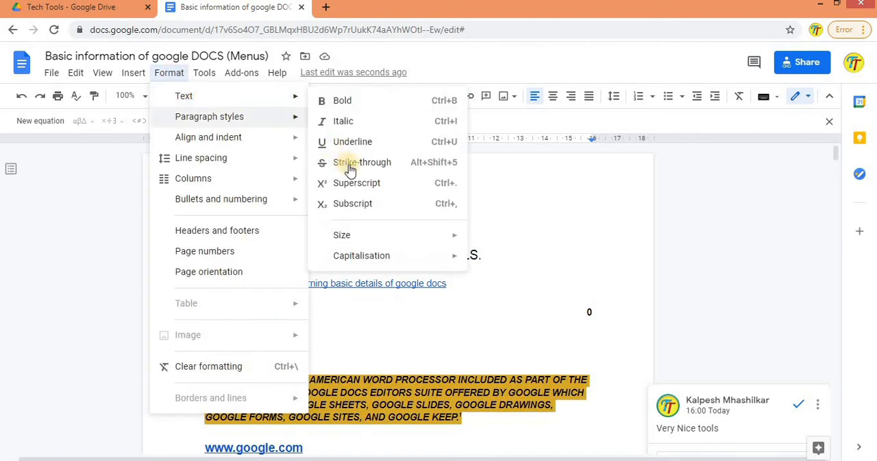
{"action": "left_click", "coordinate": [350, 166]}
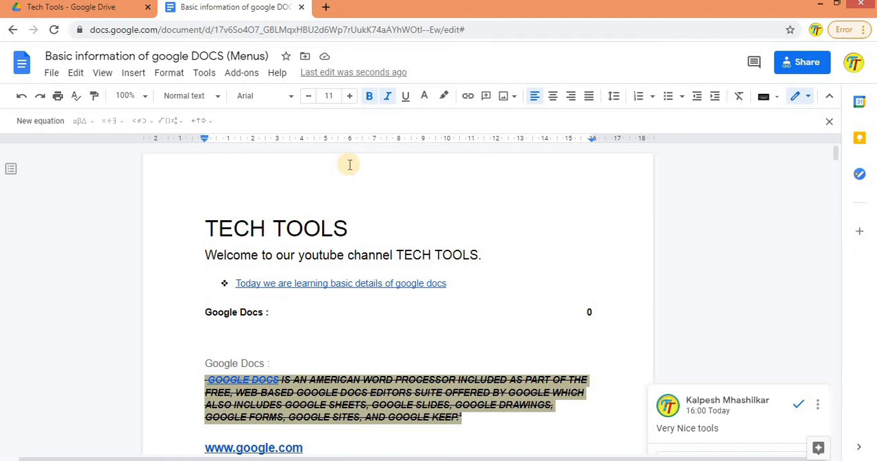
Step: Set the alignment of the selected Google Docs paragraph to Justified
{"action": "left_click", "coordinate": [169, 73]}
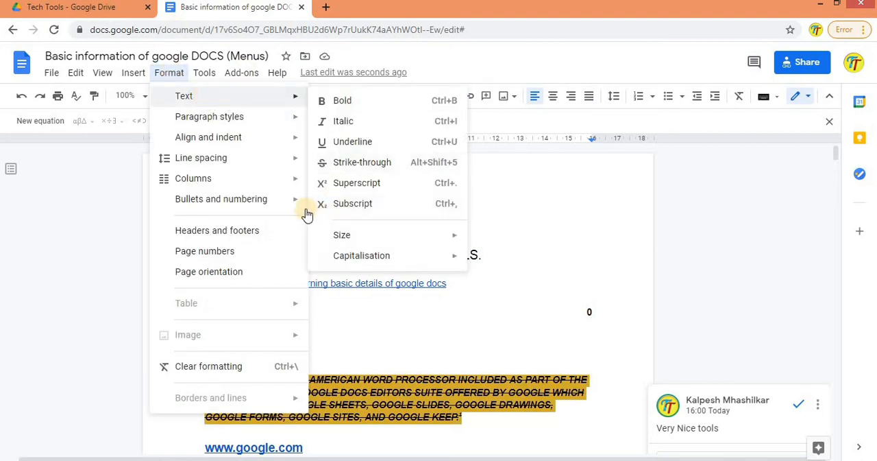
{"action": "mouse_move", "coordinate": [305, 205]}
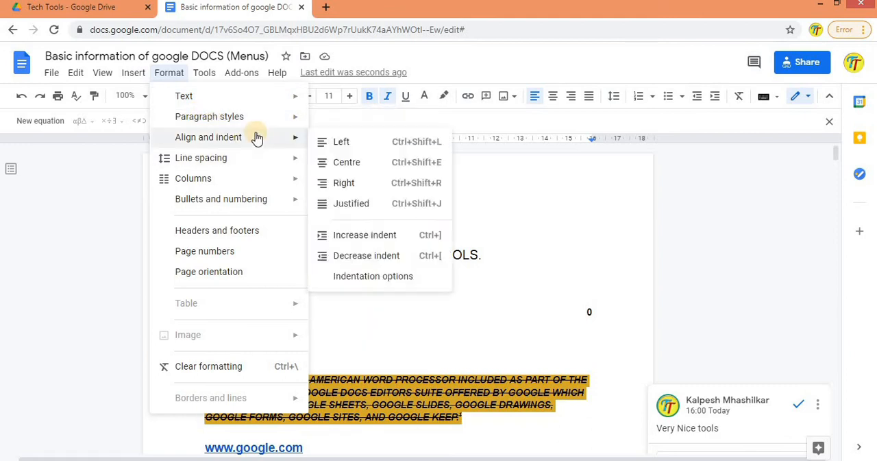
{"action": "mouse_move", "coordinate": [254, 118]}
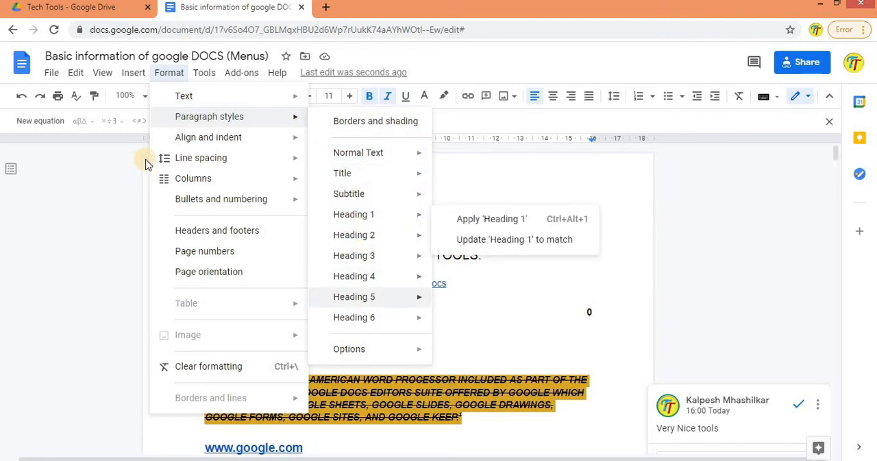
{"action": "mouse_move", "coordinate": [192, 138]}
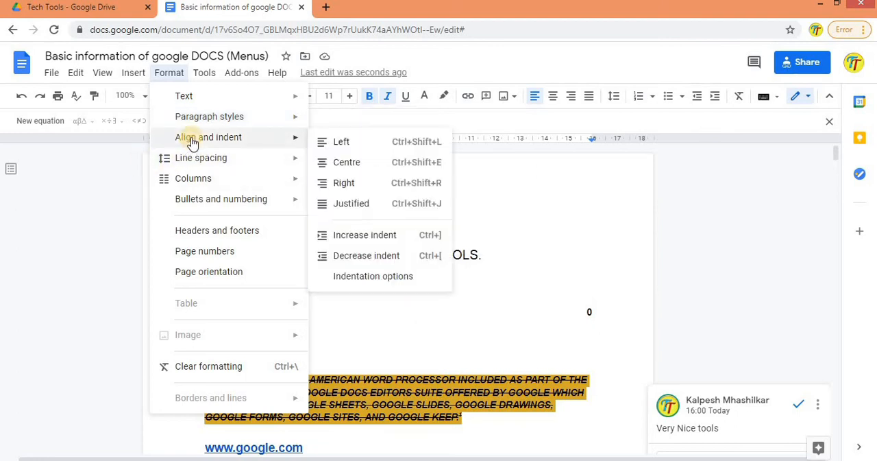
{"action": "left_click", "coordinate": [355, 207]}
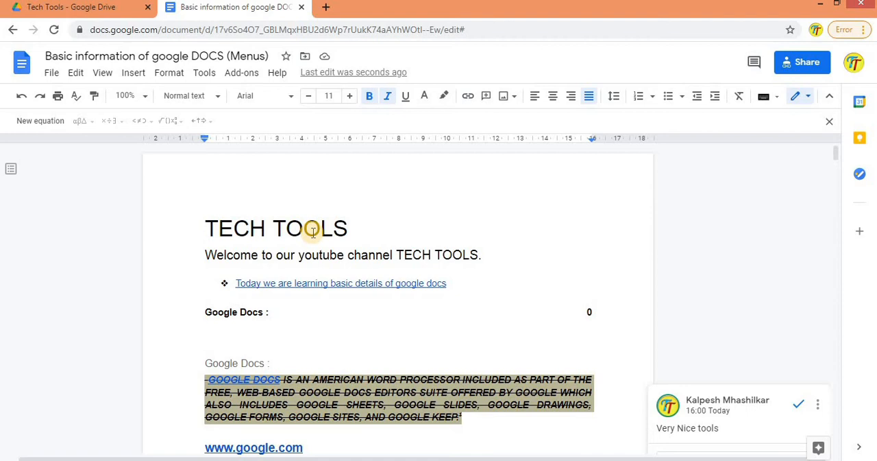
Step: Try double and single line spacing on the selected Google Docs paragraph
{"action": "left_click", "coordinate": [169, 74]}
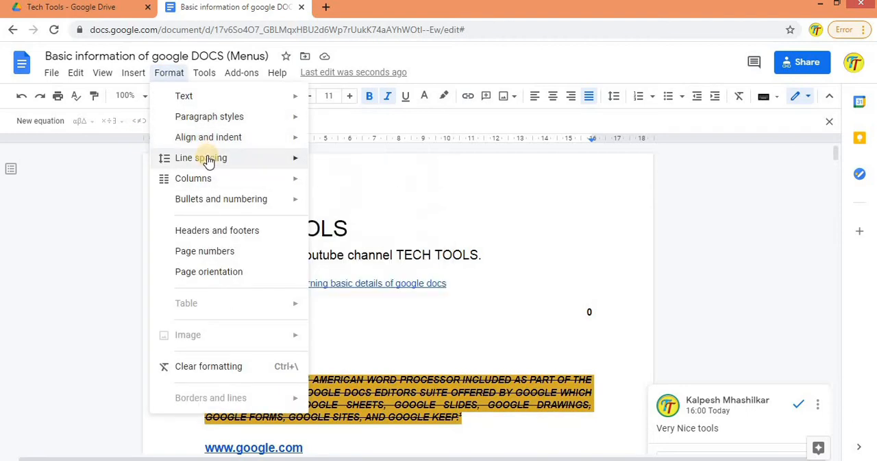
{"action": "mouse_move", "coordinate": [209, 162]}
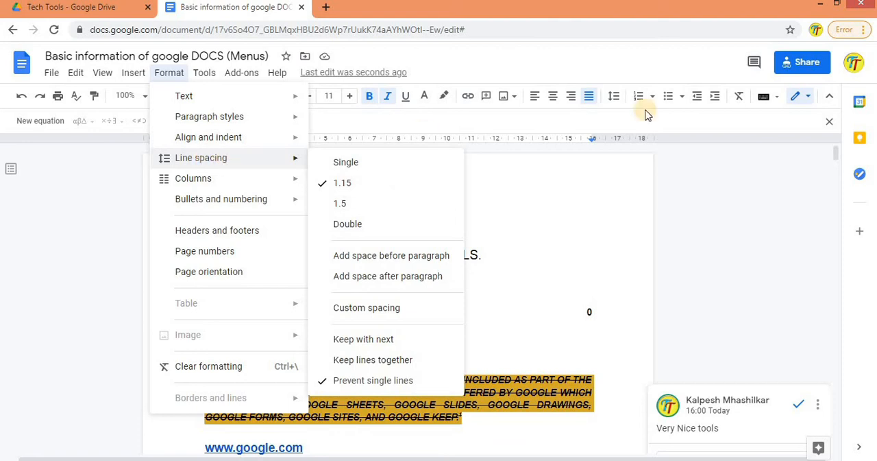
{"action": "left_click", "coordinate": [615, 99]}
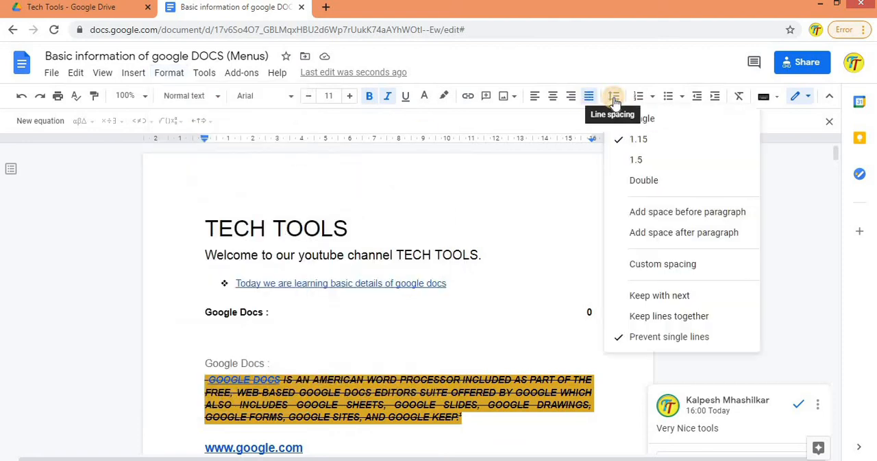
{"action": "left_click", "coordinate": [638, 178]}
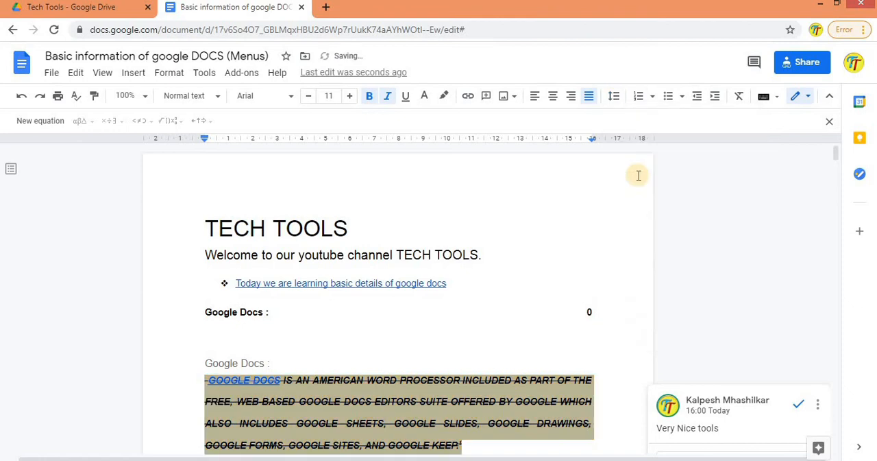
{"action": "left_click", "coordinate": [613, 96]}
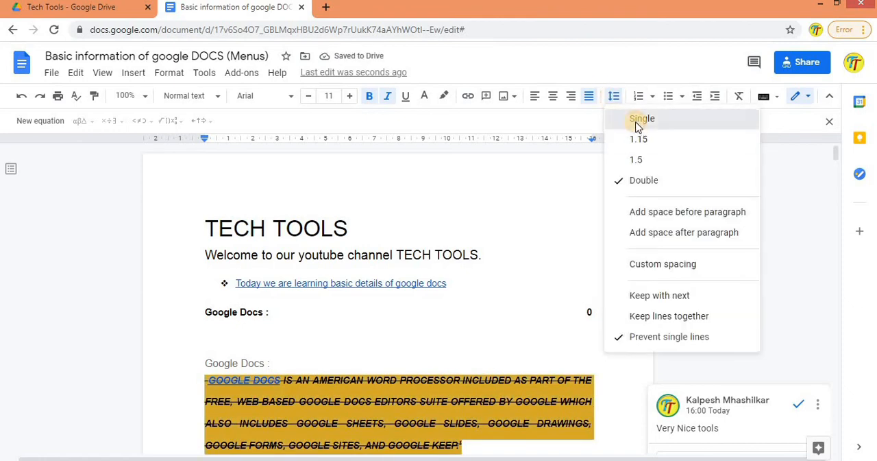
{"action": "left_click", "coordinate": [634, 122]}
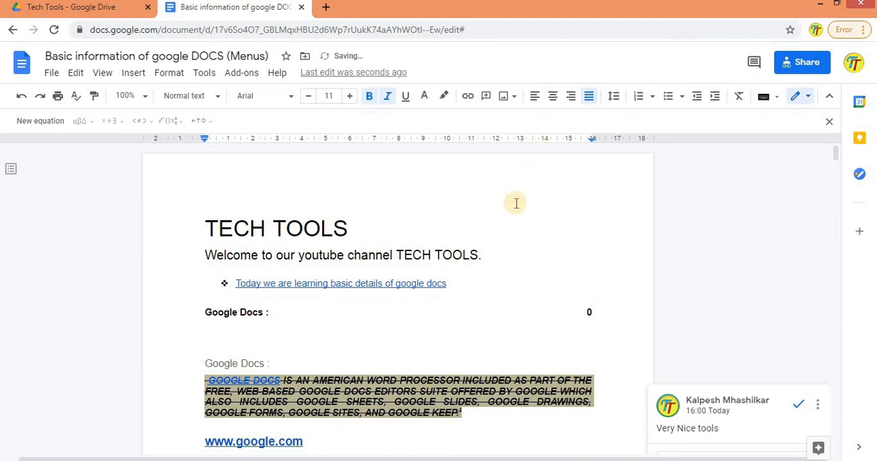
Step: Set the line spacing of the selected Google Docs paragraph to 1.5
{"action": "left_click", "coordinate": [617, 98]}
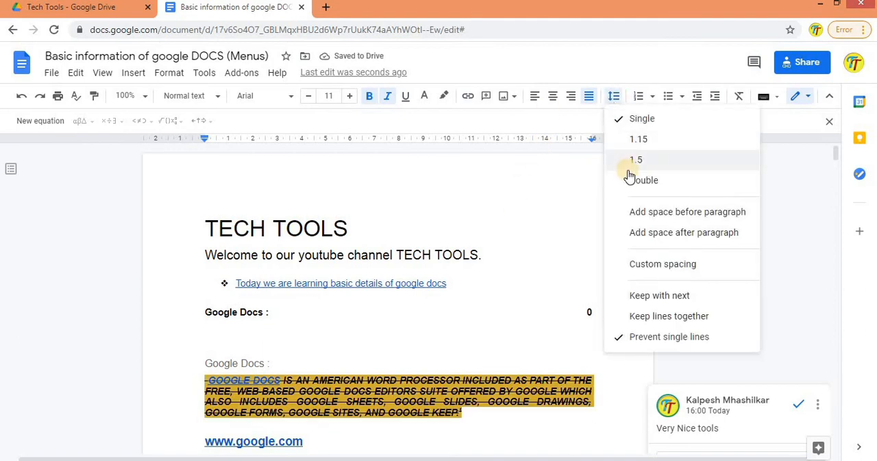
{"action": "left_click", "coordinate": [626, 161]}
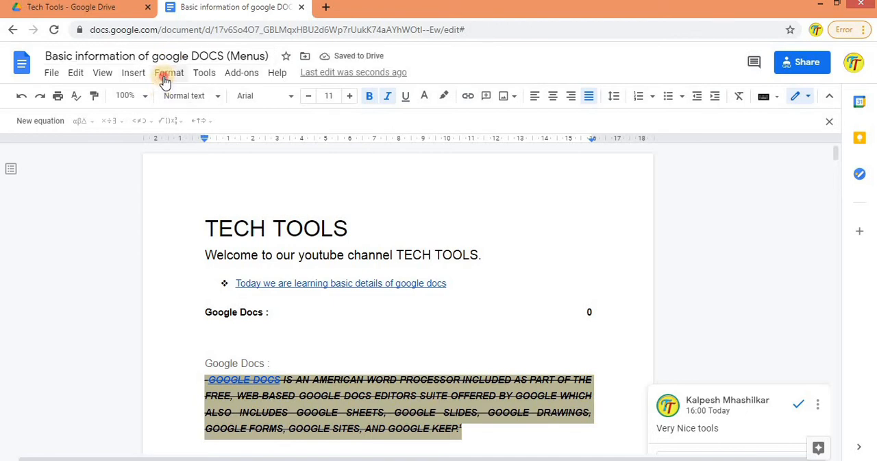
{"action": "left_click", "coordinate": [166, 72]}
{"action": "mouse_move", "coordinate": [207, 178]}
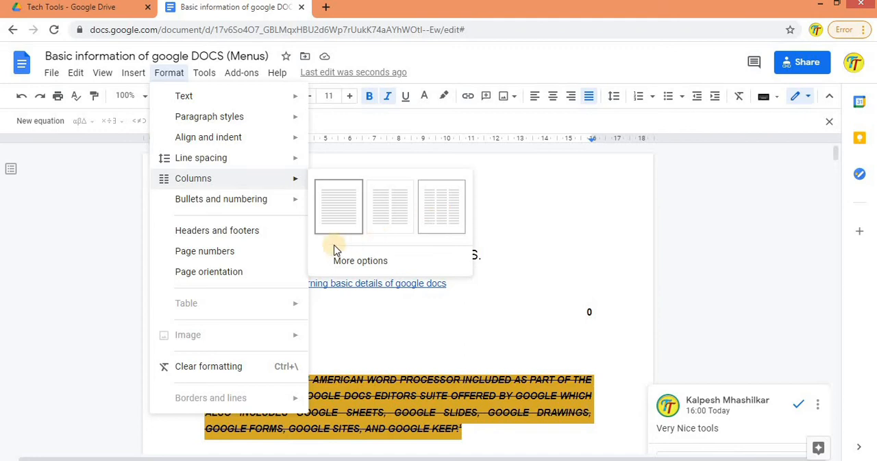
{"action": "mouse_move", "coordinate": [278, 200]}
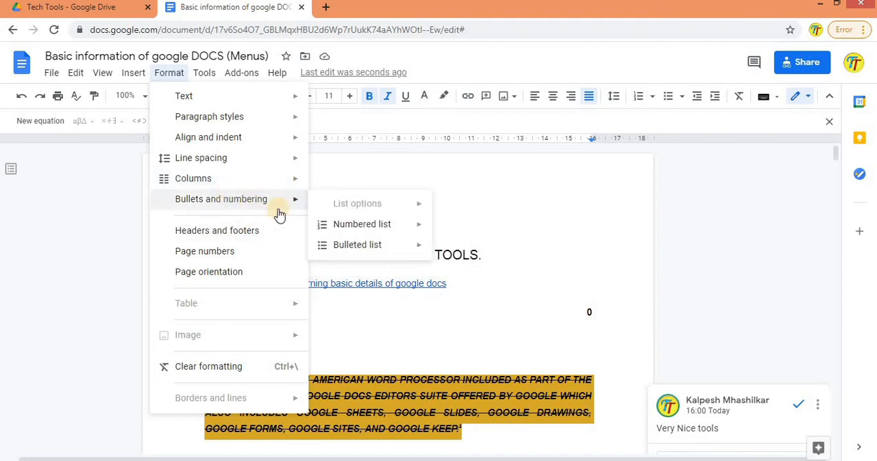
{"action": "mouse_move", "coordinate": [359, 224]}
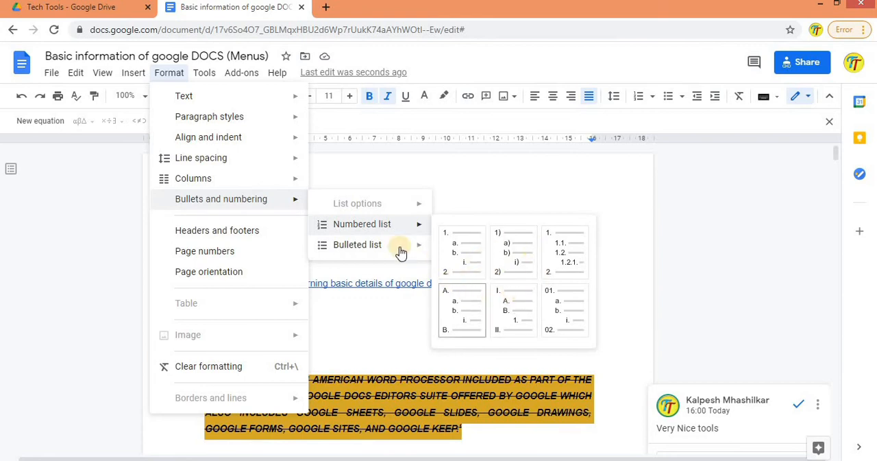
{"action": "mouse_move", "coordinate": [397, 248]}
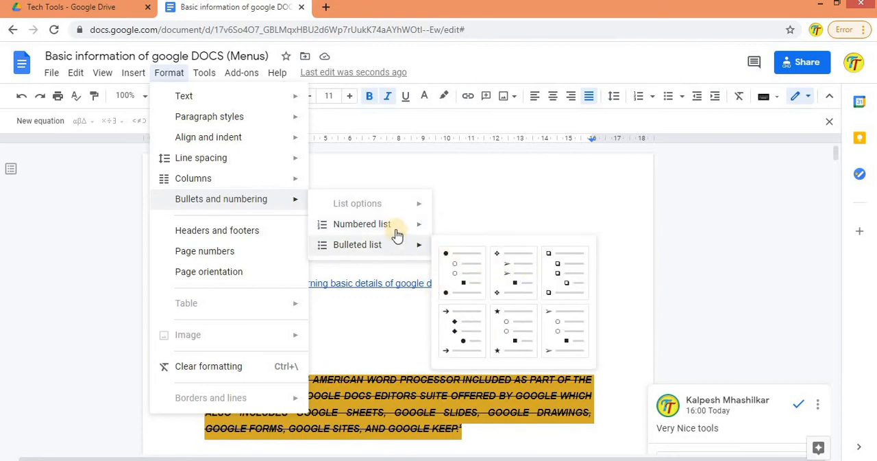
Step: Set the page orientation to Landscape, applied to This section on, from the first section of the document
{"action": "mouse_move", "coordinate": [401, 228]}
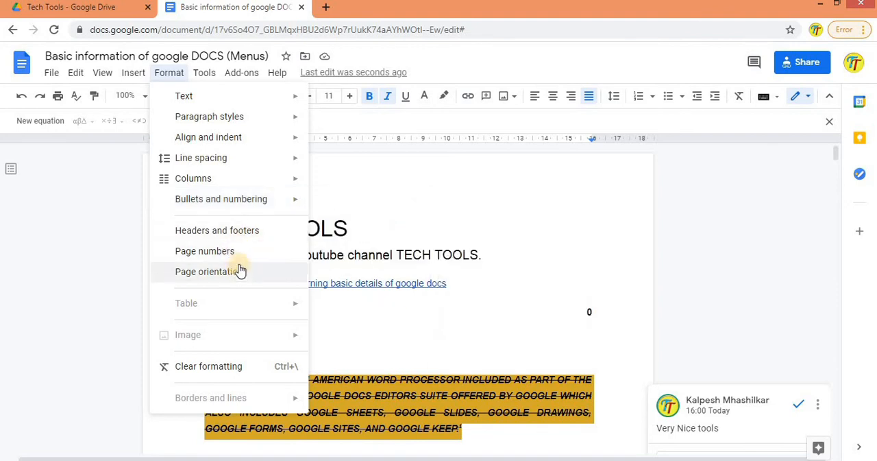
{"action": "mouse_move", "coordinate": [245, 204]}
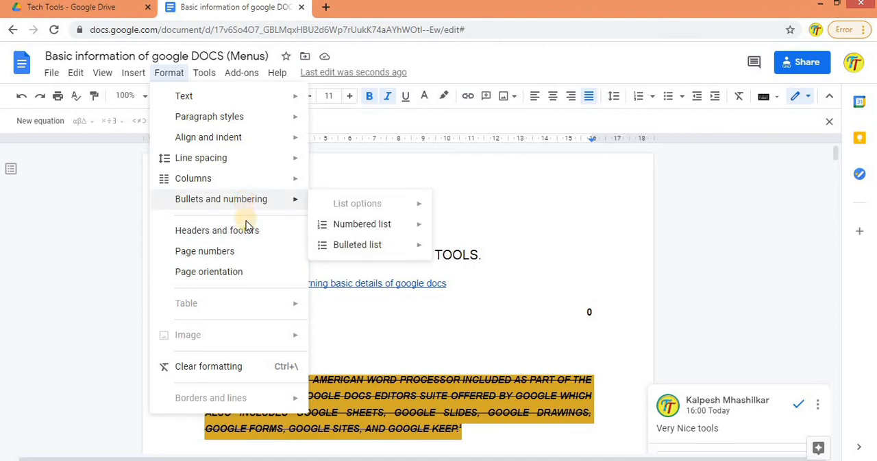
{"action": "left_click", "coordinate": [235, 272]}
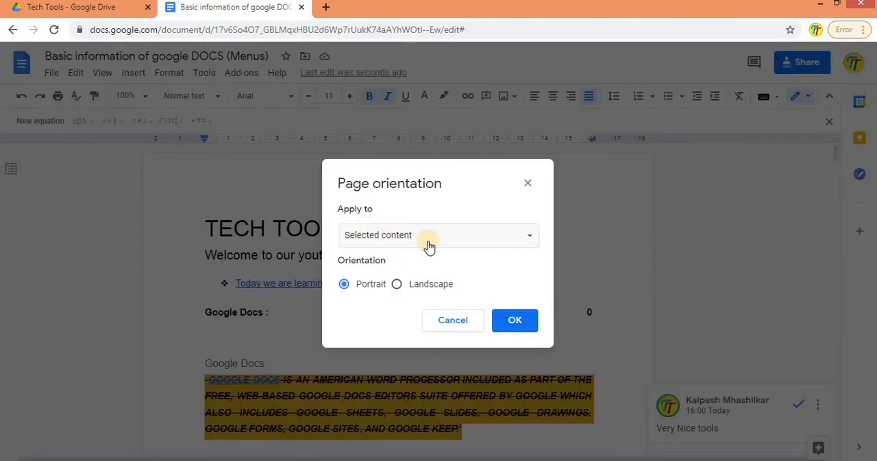
{"action": "left_click", "coordinate": [478, 244]}
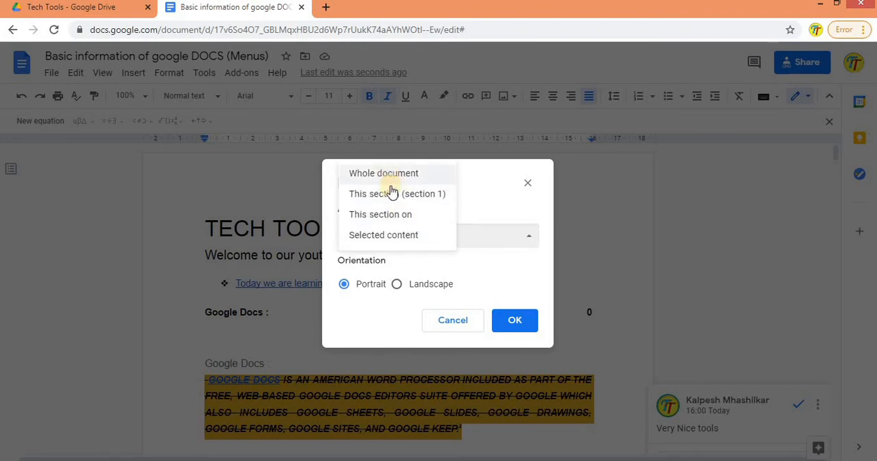
{"action": "left_click", "coordinate": [402, 214]}
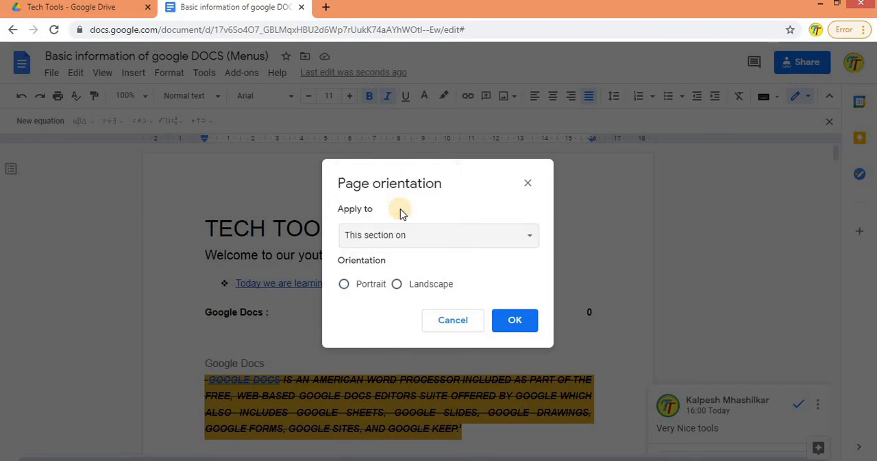
{"action": "left_click", "coordinate": [355, 288]}
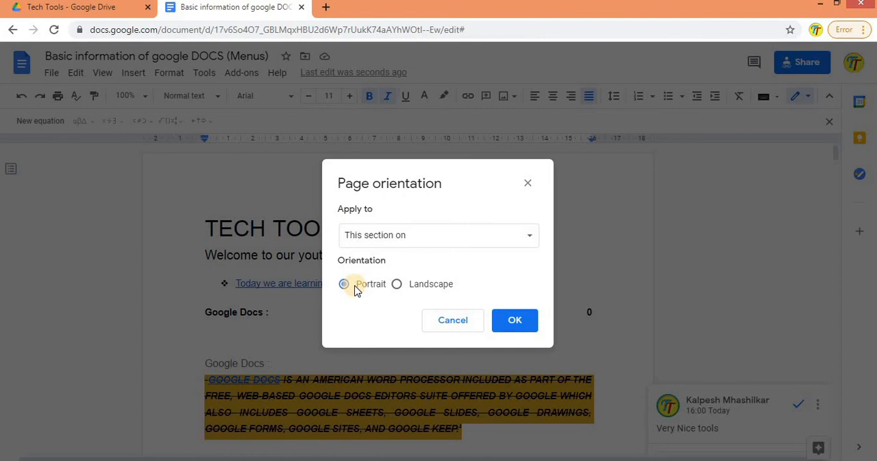
{"action": "left_click", "coordinate": [405, 289]}
{"action": "left_click", "coordinate": [515, 319]}
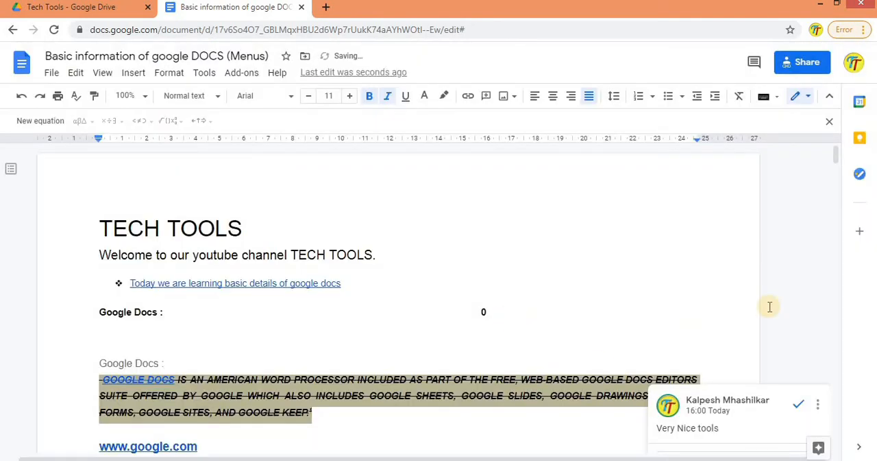
Step: Set the page orientation to Portrait from section 2 on, starting at the page with the Hindi greeting
{"action": "left_click_drag", "start_coordinate": [837, 157], "coordinate": [838, 189]}
{"action": "left_click", "coordinate": [425, 298]}
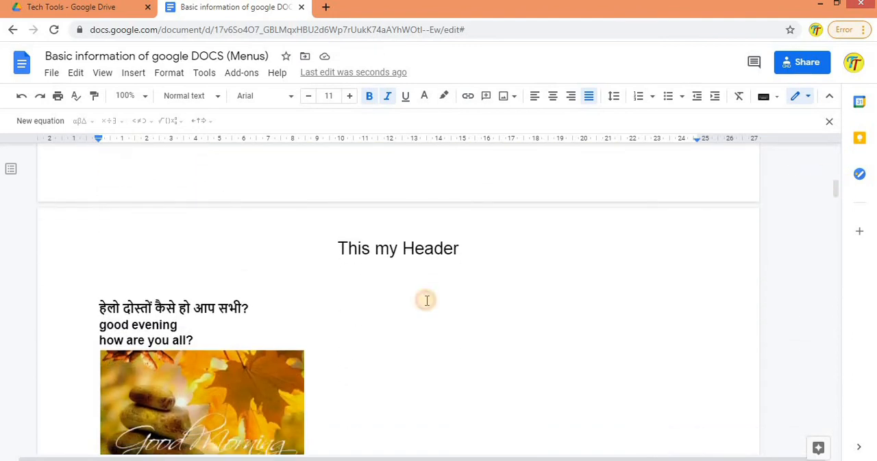
{"action": "left_click", "coordinate": [162, 74]}
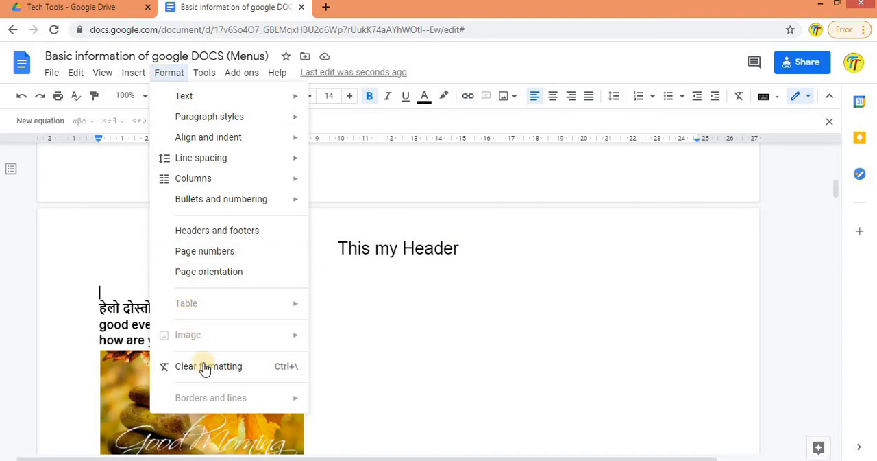
{"action": "left_click", "coordinate": [205, 272]}
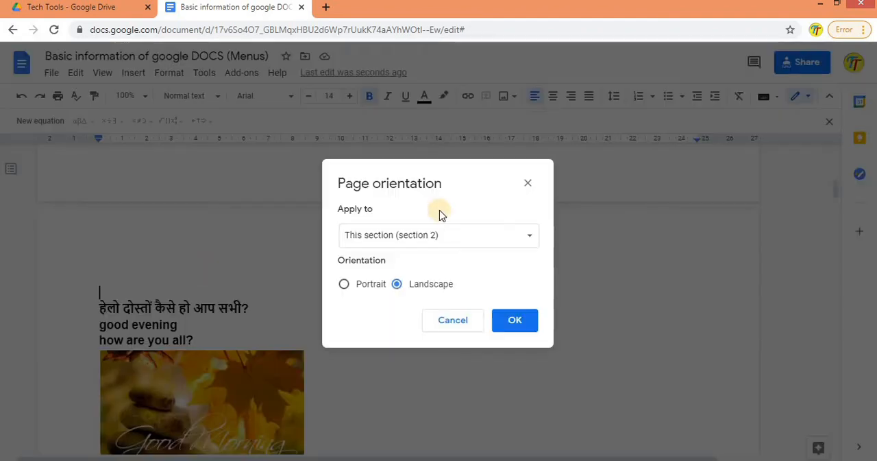
{"action": "left_click", "coordinate": [454, 240]}
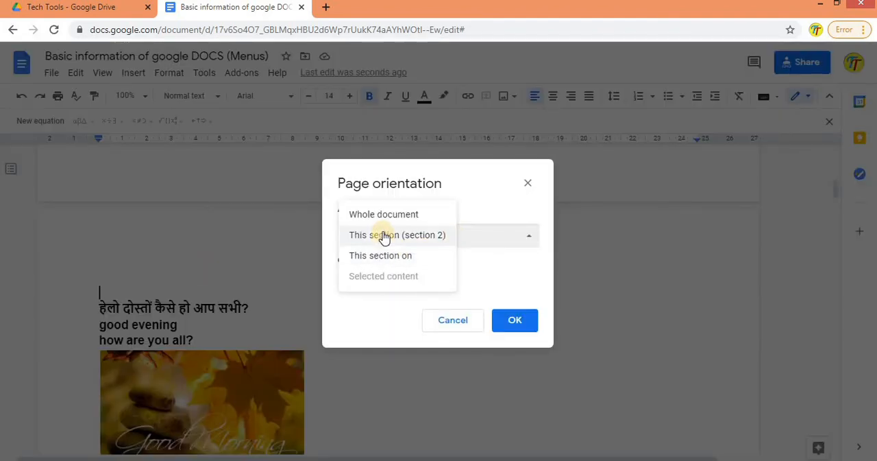
{"action": "left_click", "coordinate": [399, 257]}
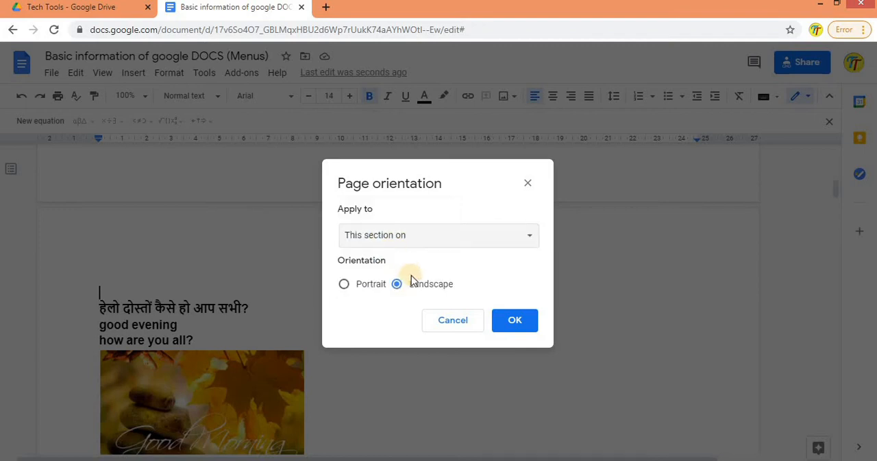
{"action": "left_click", "coordinate": [346, 283]}
{"action": "left_click", "coordinate": [514, 322]}
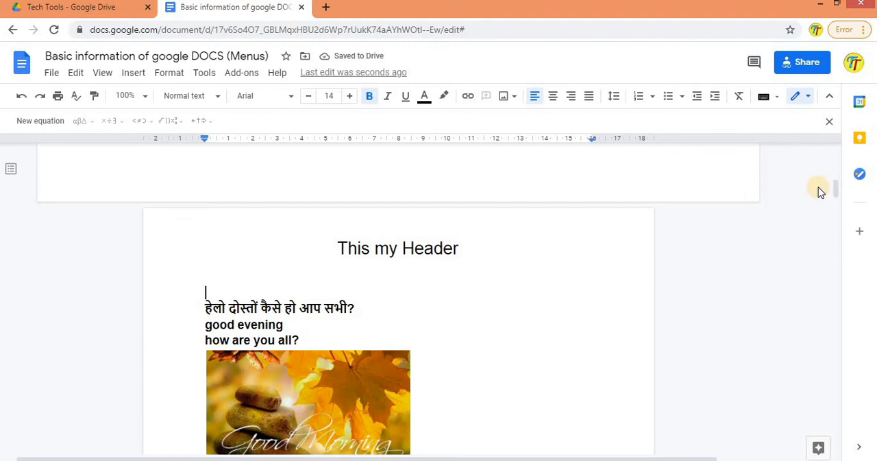
Step: Set the orientation of section 1, which contains the TECH TOOLS title, to Portrait
{"action": "left_click_drag", "start_coordinate": [841, 199], "coordinate": [821, 9]}
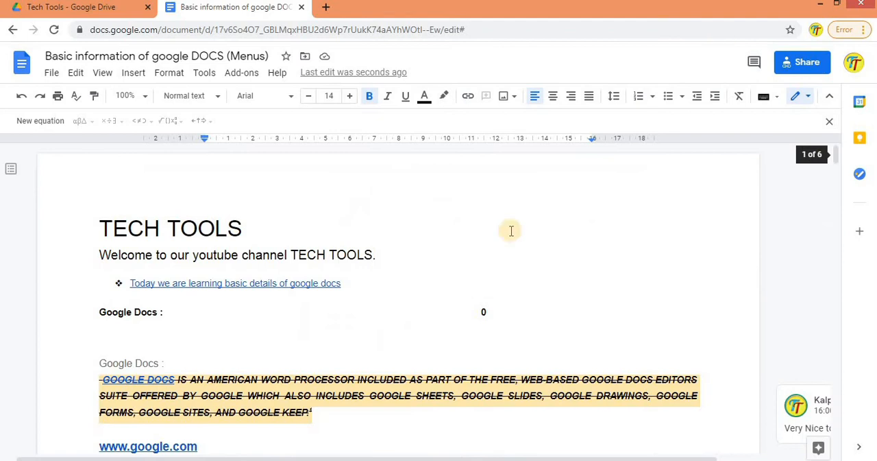
{"action": "left_click", "coordinate": [511, 229]}
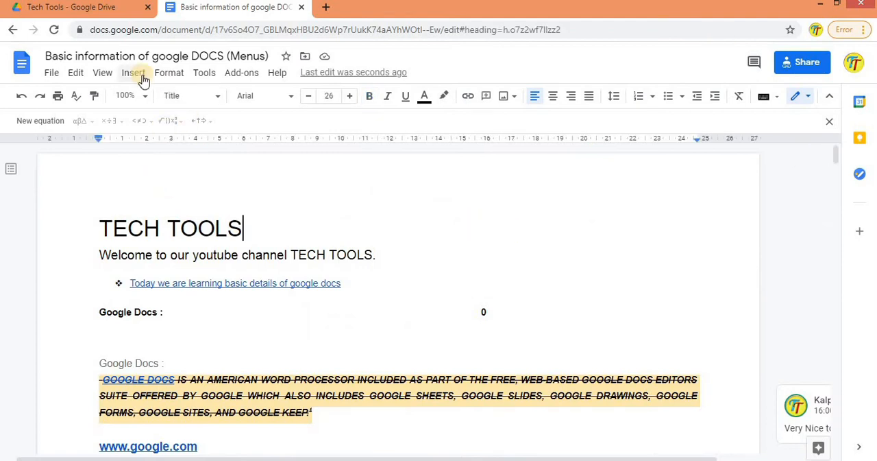
{"action": "left_click", "coordinate": [167, 74]}
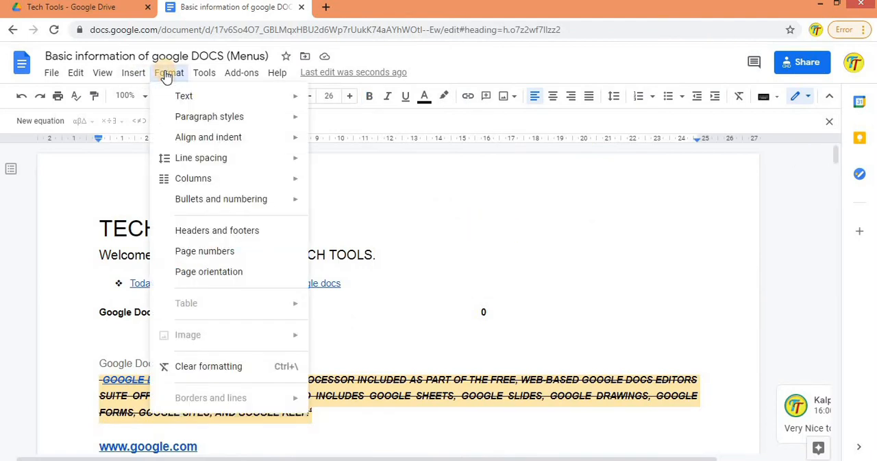
{"action": "left_click", "coordinate": [198, 272]}
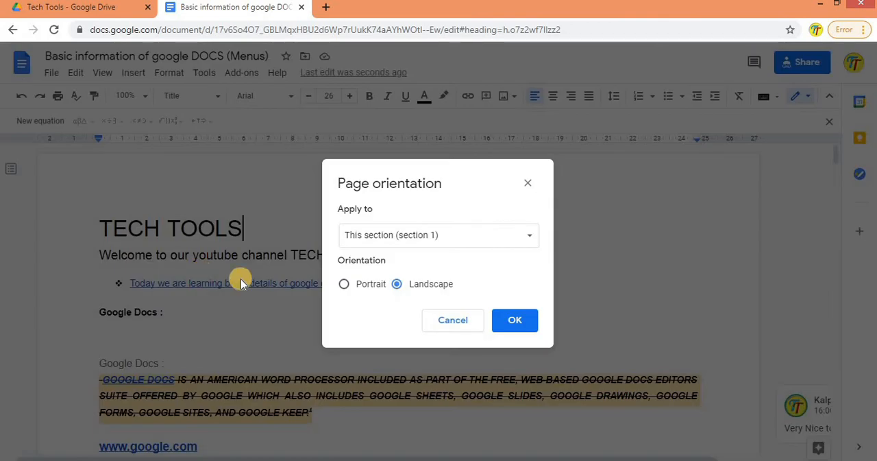
{"action": "left_click", "coordinate": [370, 283]}
{"action": "left_click", "coordinate": [512, 325]}
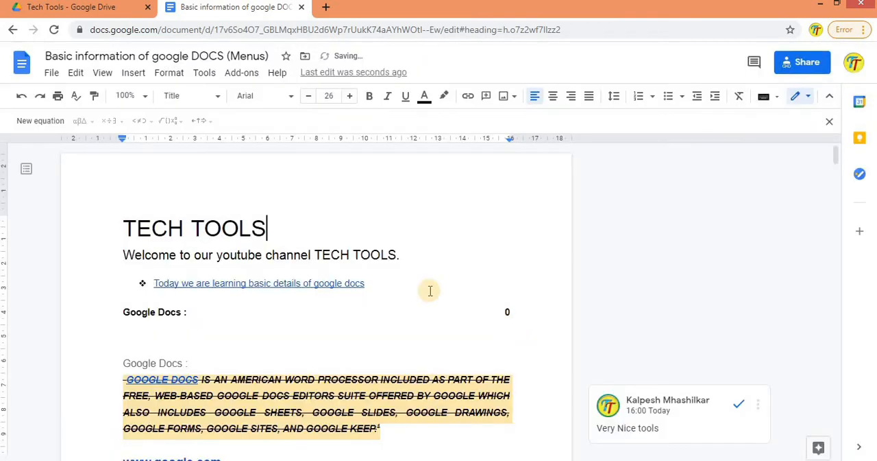
Step: In the table properties of the grid below the Good Morning picture, set the table border to red and 3pt
{"action": "left_click", "coordinate": [169, 72]}
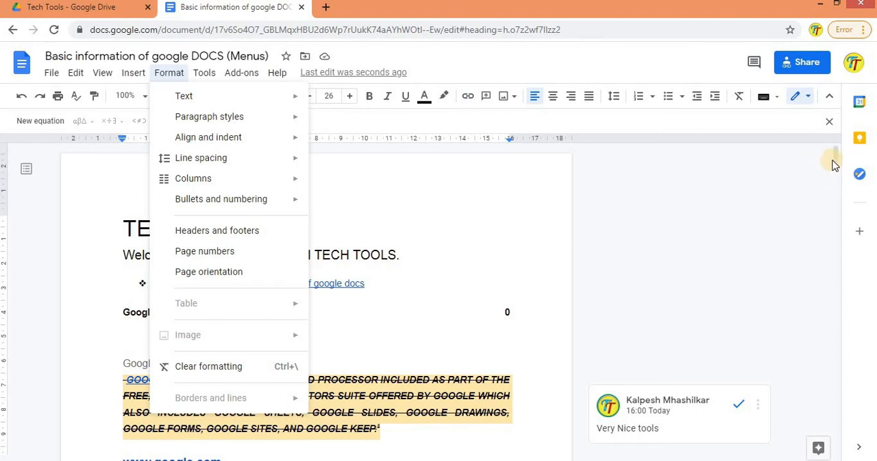
{"action": "left_click_drag", "start_coordinate": [843, 209], "coordinate": [851, 282]}
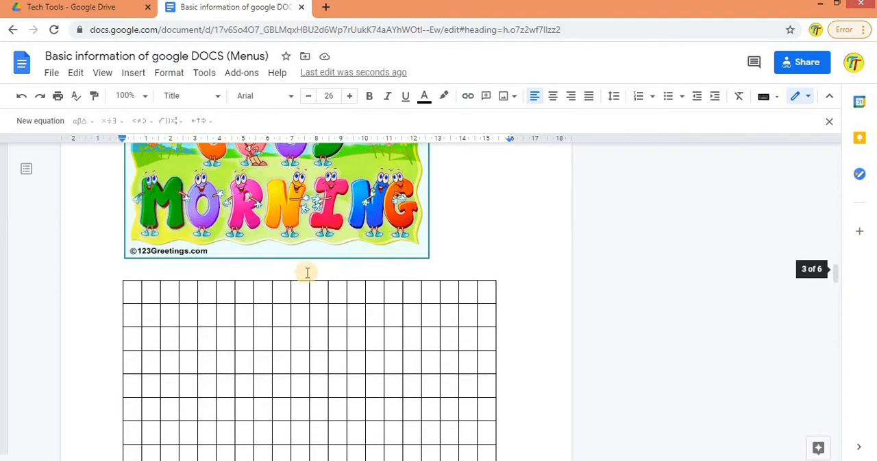
{"action": "left_click", "coordinate": [130, 298]}
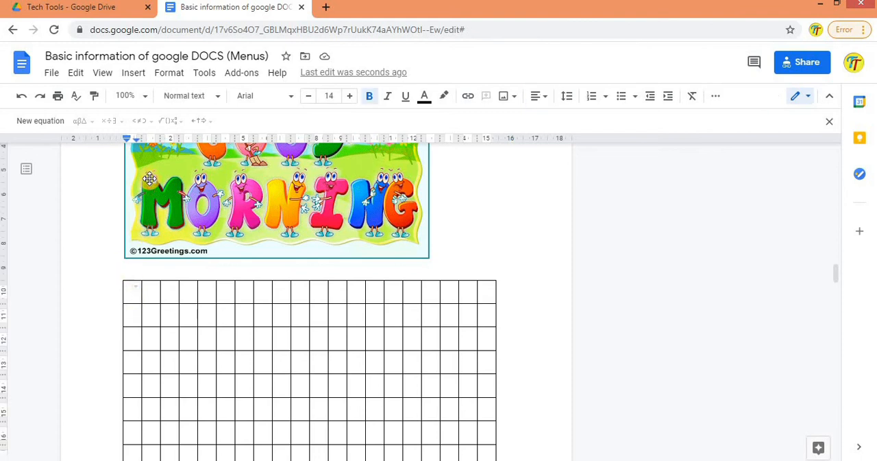
{"action": "left_click", "coordinate": [168, 74]}
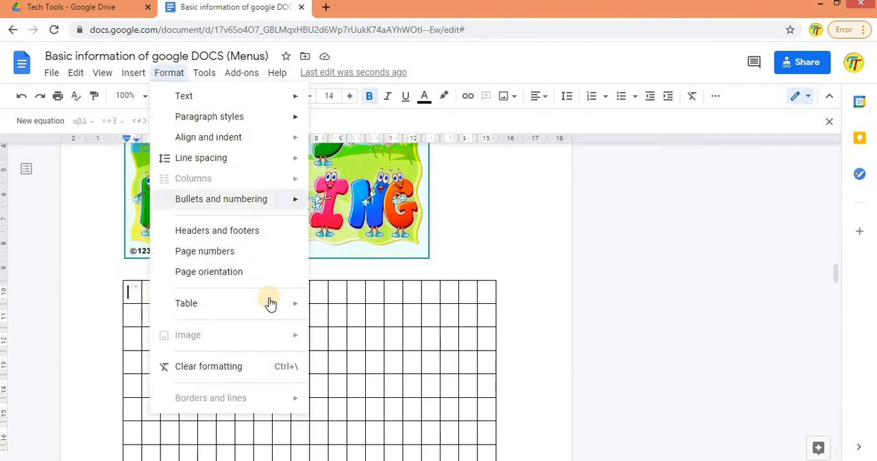
{"action": "mouse_move", "coordinate": [270, 303]}
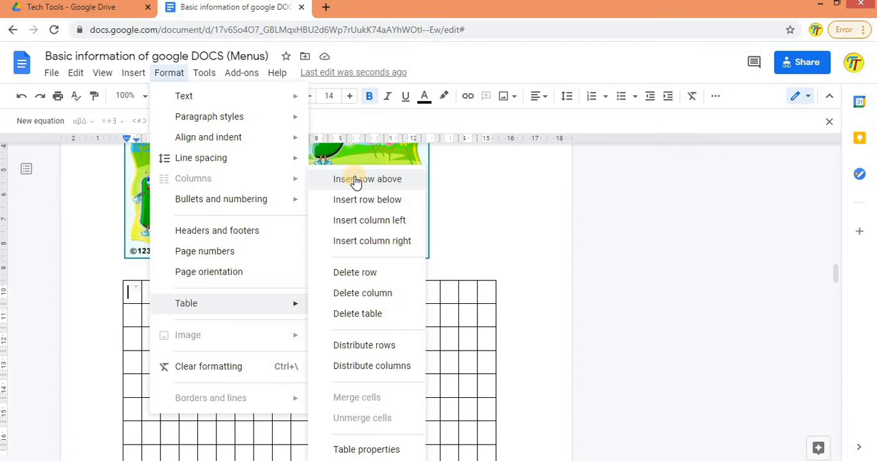
{"action": "left_click", "coordinate": [364, 449]}
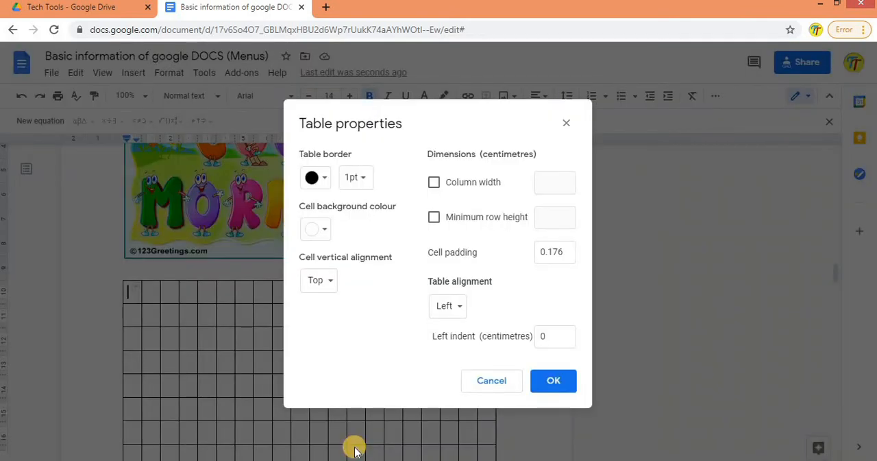
{"action": "left_click", "coordinate": [326, 178]}
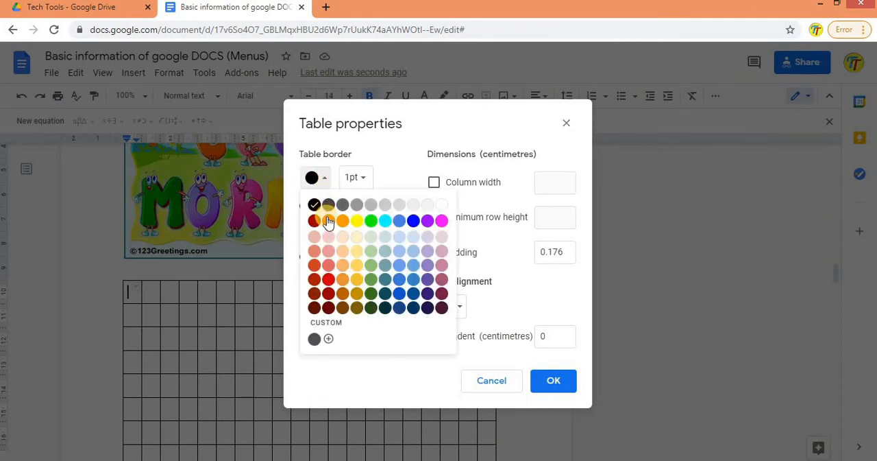
{"action": "left_click", "coordinate": [328, 220]}
{"action": "left_click", "coordinate": [357, 177]}
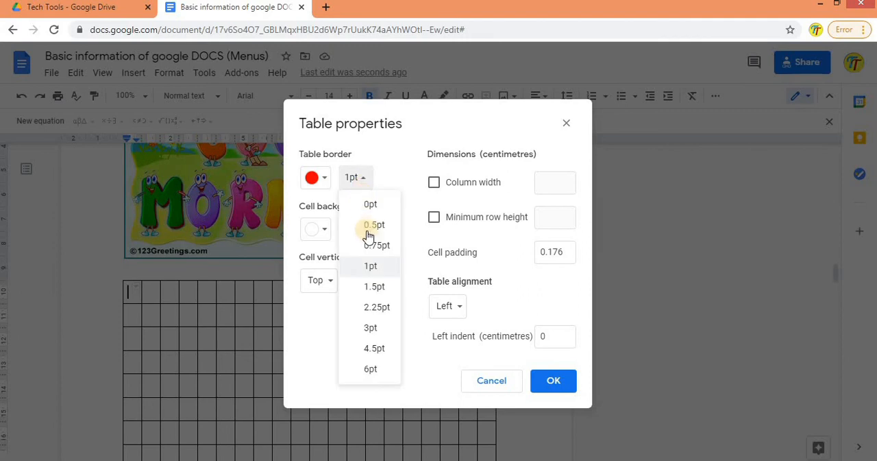
{"action": "left_click", "coordinate": [368, 328]}
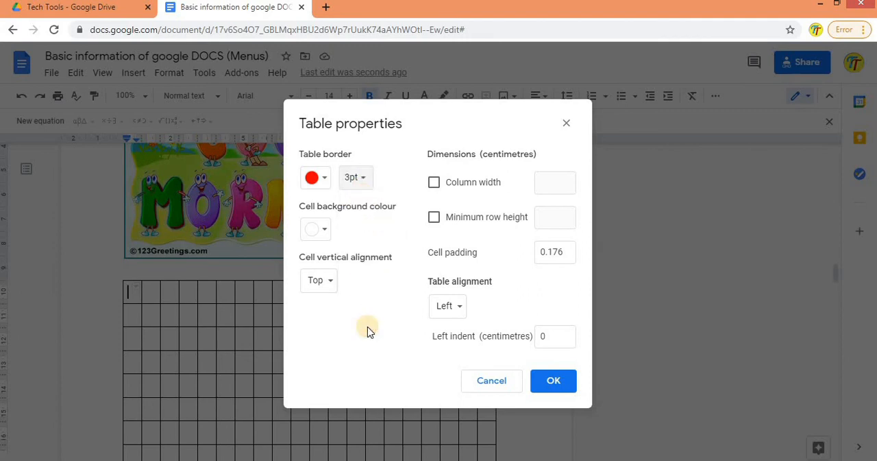
Step: Set the first cell's background colour to light blue and apply the table properties
{"action": "left_click", "coordinate": [322, 231]}
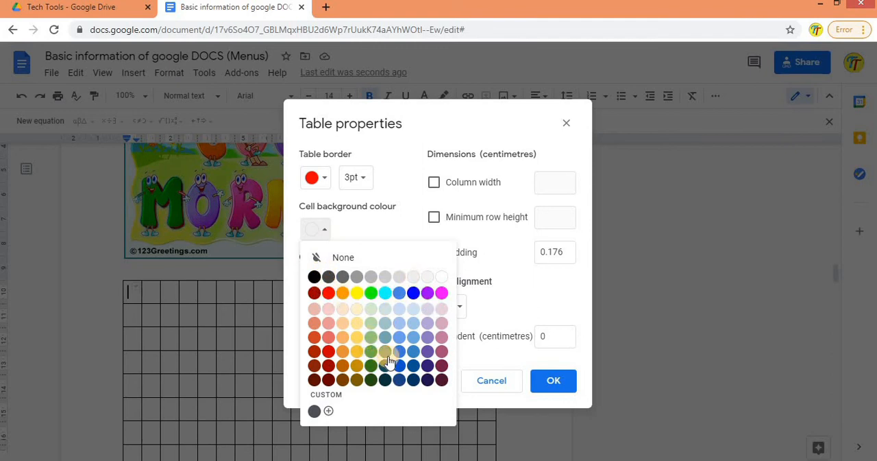
{"action": "left_click", "coordinate": [398, 322]}
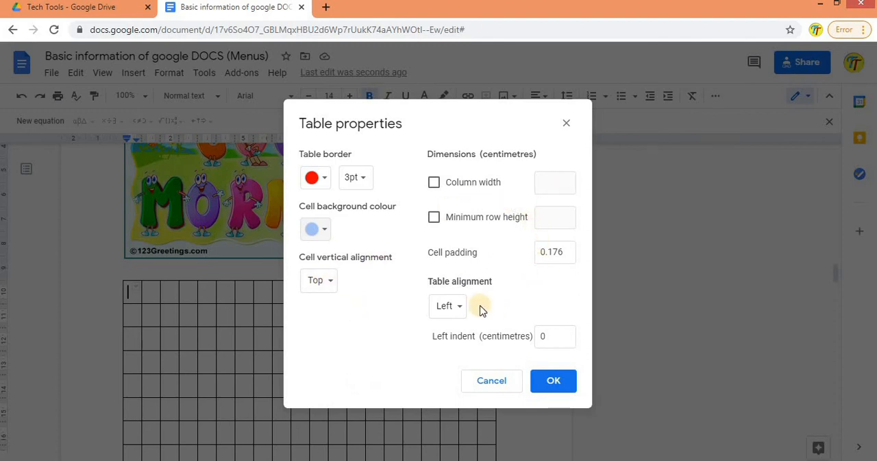
{"action": "left_click", "coordinate": [553, 382]}
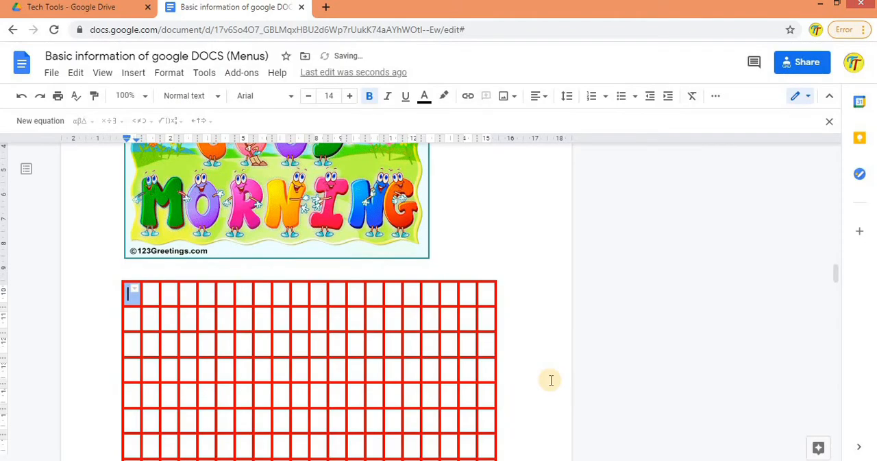
Step: Move along the table's first row to the eighth cell and clear its text formatting
{"action": "key", "text": "Tab"}
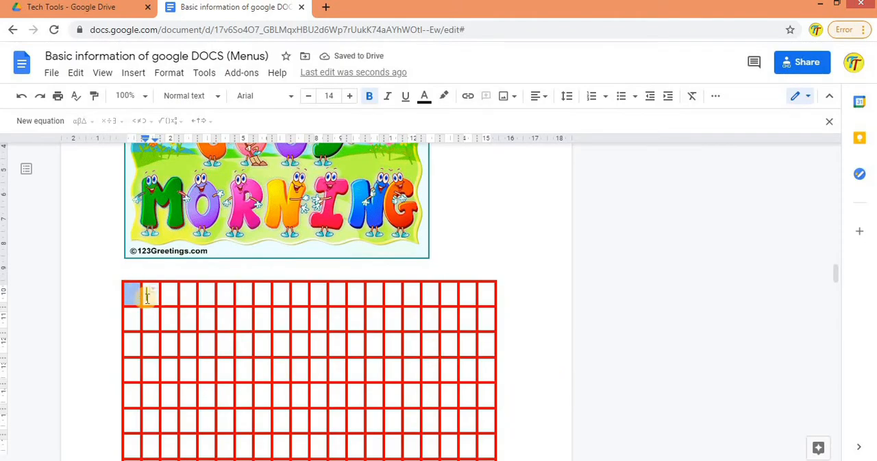
{"action": "left_click", "coordinate": [146, 298]}
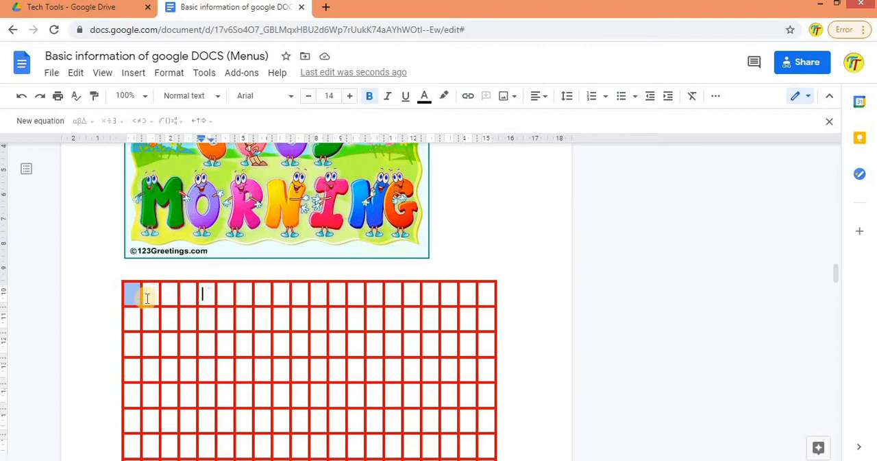
{"action": "key", "text": "Tab"}
{"action": "key", "text": "Tab"}
{"action": "key", "text": "Tab"}
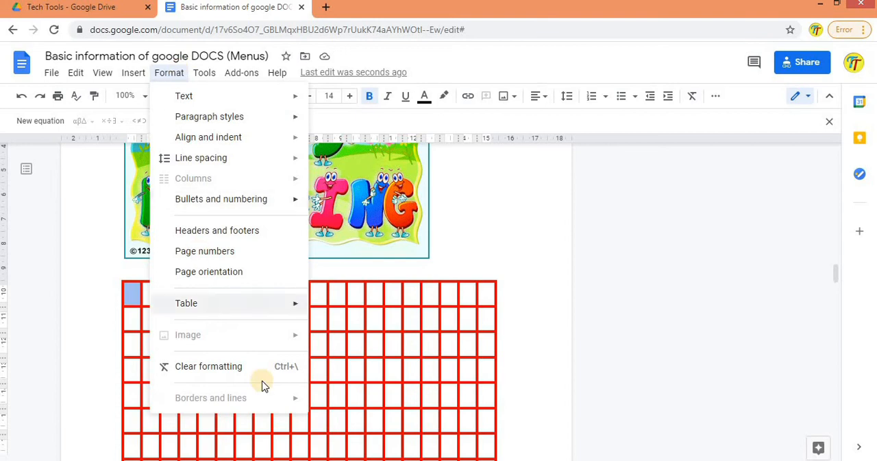
{"action": "left_click", "coordinate": [219, 371]}
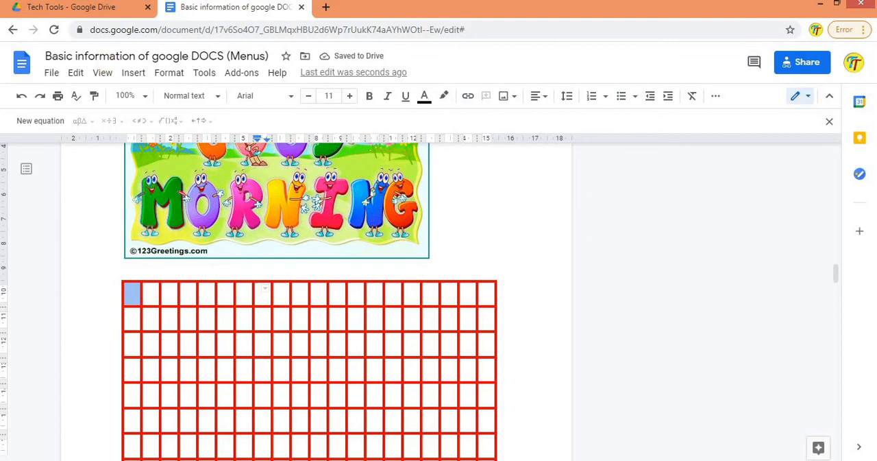
Step: Clear the text formatting of the entire document and return to the TECH TOOLS page
{"action": "key", "text": "ctrl+a"}
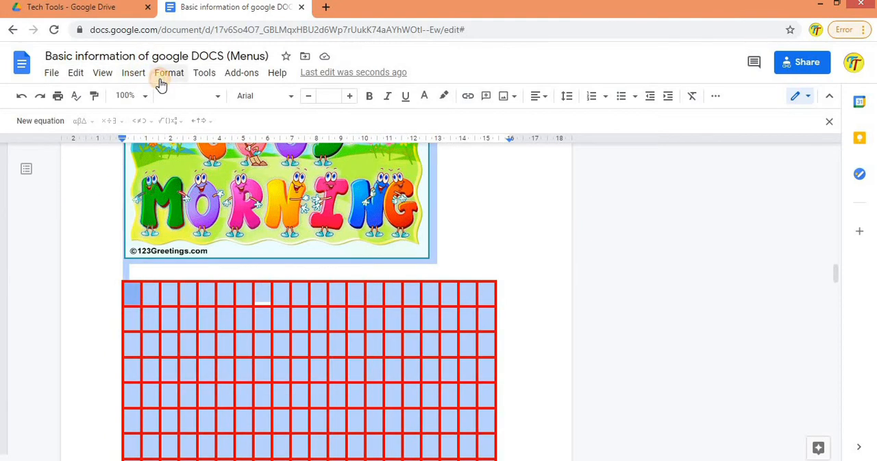
{"action": "left_click", "coordinate": [160, 80]}
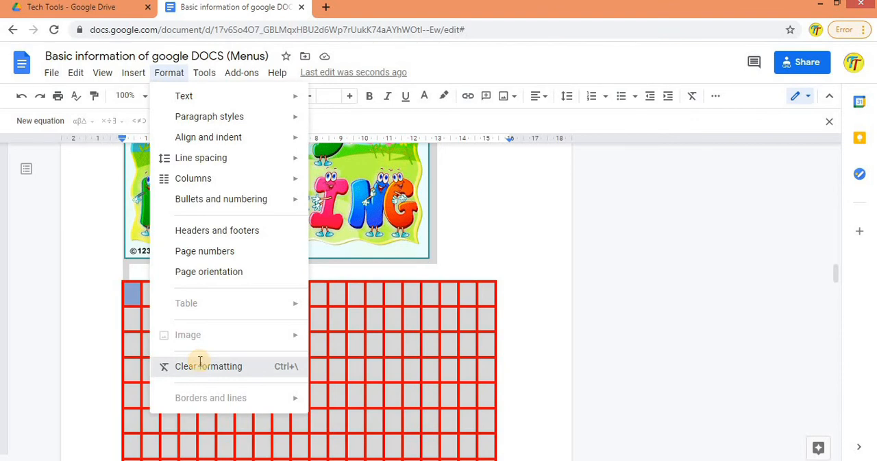
{"action": "left_click", "coordinate": [200, 365]}
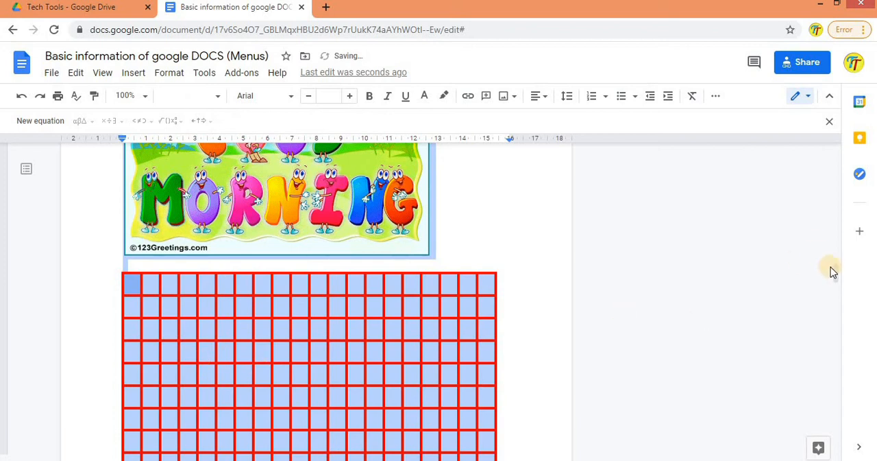
{"action": "left_click_drag", "start_coordinate": [836, 272], "coordinate": [832, 36]}
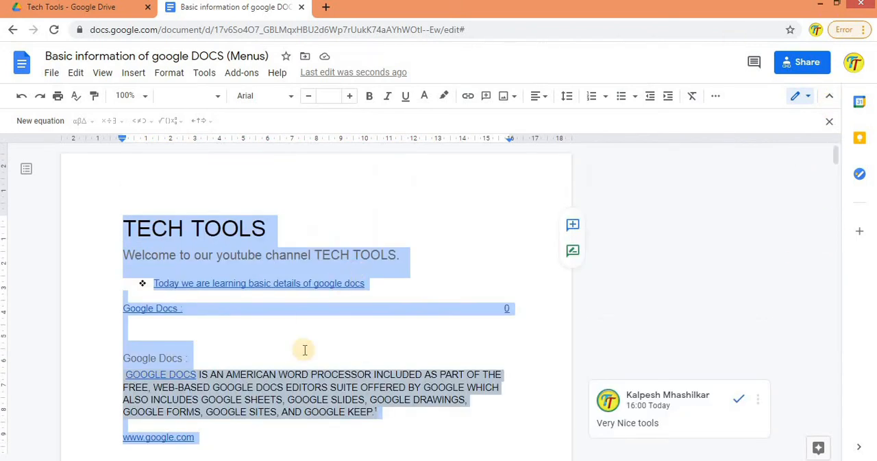
{"action": "left_click", "coordinate": [288, 377]}
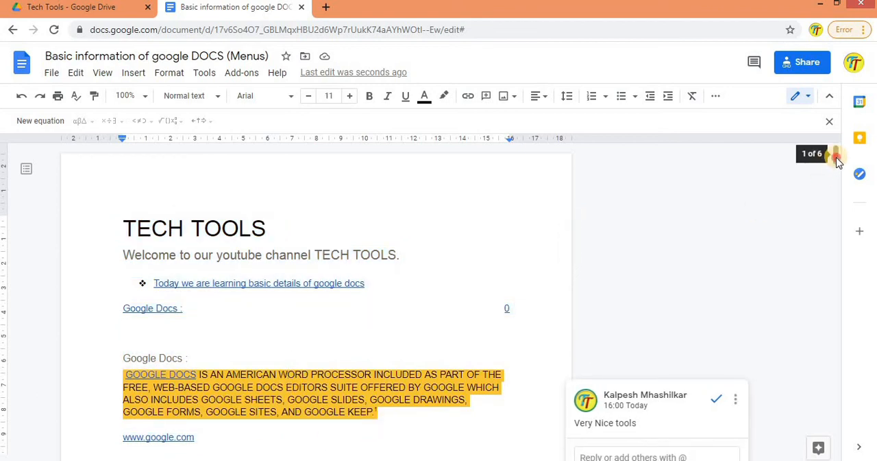
{"action": "left_click", "coordinate": [840, 205]}
{"action": "left_click_drag", "start_coordinate": [841, 204], "coordinate": [866, 203]}
{"action": "left_click_drag", "start_coordinate": [836, 168], "coordinate": [836, 153]}
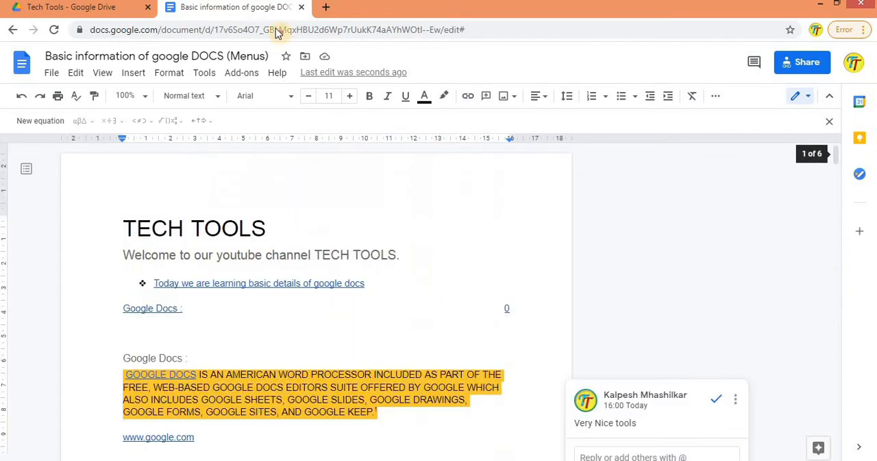
Step: Check the availability of the Borders and lines formatting for the body text, the red table and the horizontal line under Title
{"action": "left_click", "coordinate": [166, 75]}
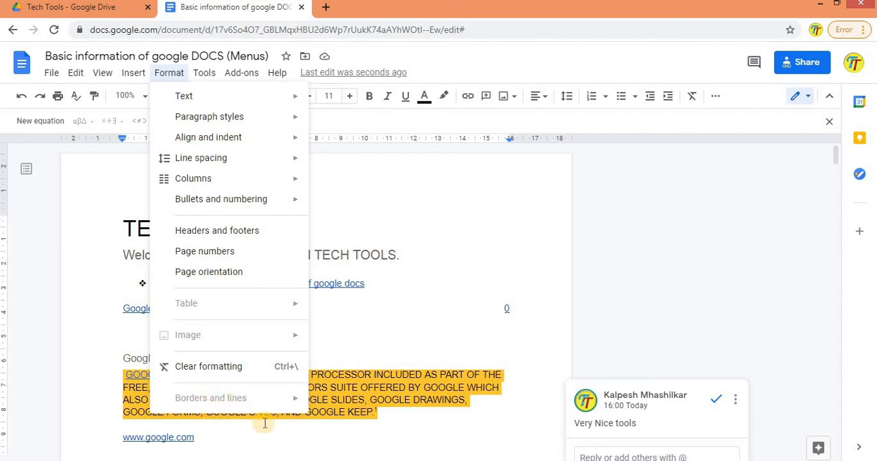
{"action": "left_click_drag", "start_coordinate": [833, 151], "coordinate": [847, 302]}
{"action": "scroll", "coordinate": [253, 179], "scroll_direction": "down", "scroll_amount": 4}
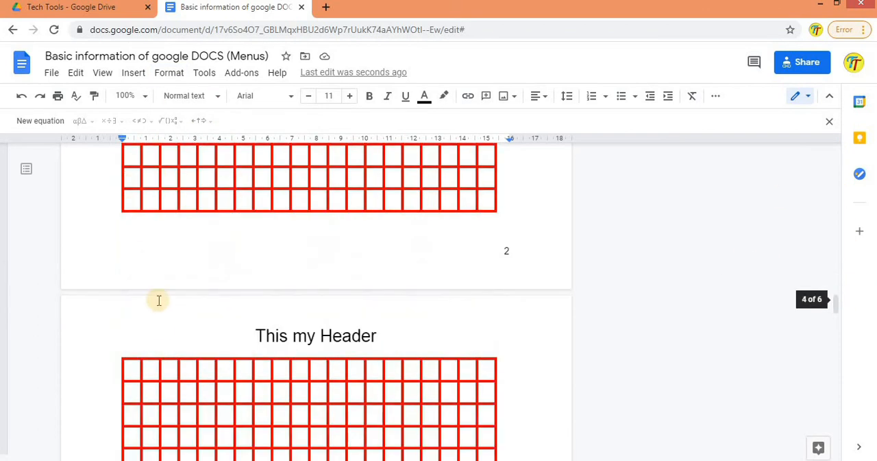
{"action": "left_click", "coordinate": [168, 75]}
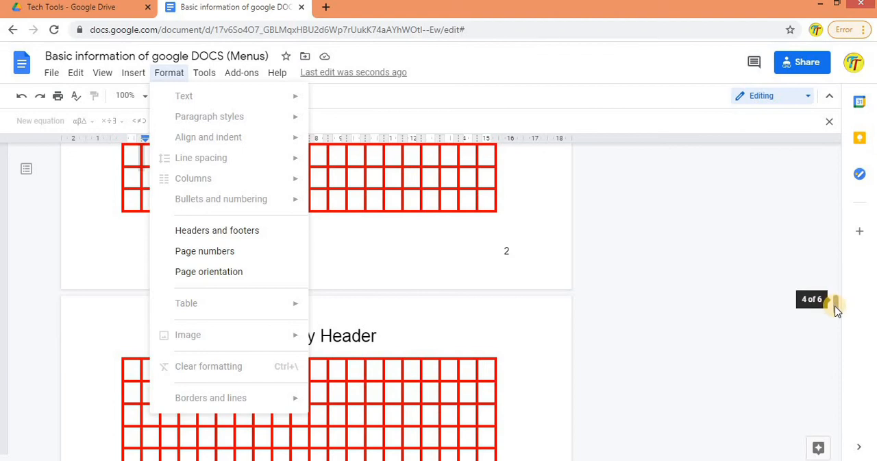
{"action": "left_click", "coordinate": [842, 359]}
{"action": "left_click_drag", "start_coordinate": [840, 356], "coordinate": [852, 425]}
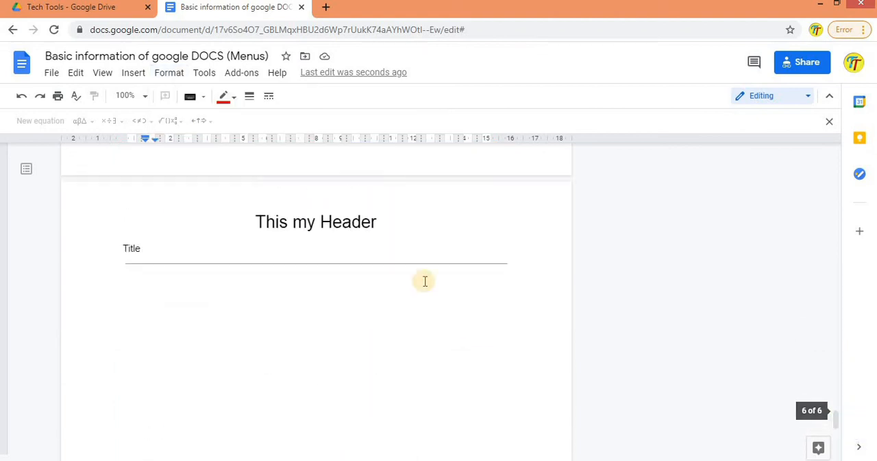
{"action": "left_click", "coordinate": [381, 264]}
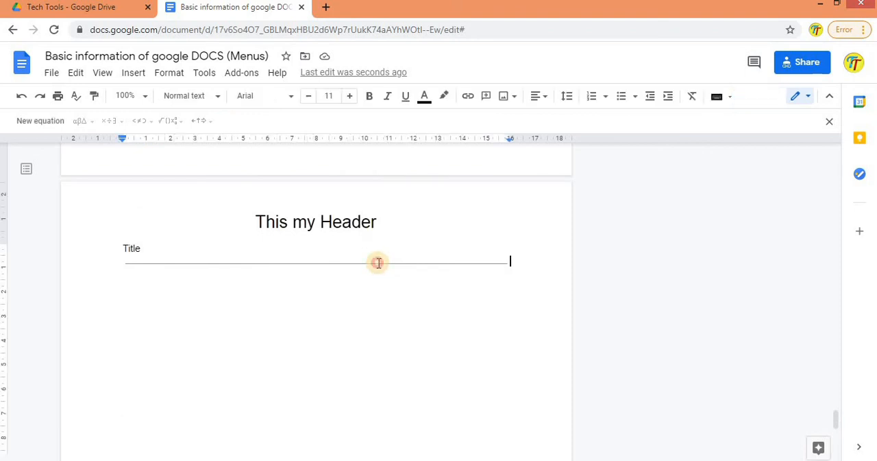
{"action": "left_click", "coordinate": [378, 263]}
{"action": "left_click", "coordinate": [169, 73]}
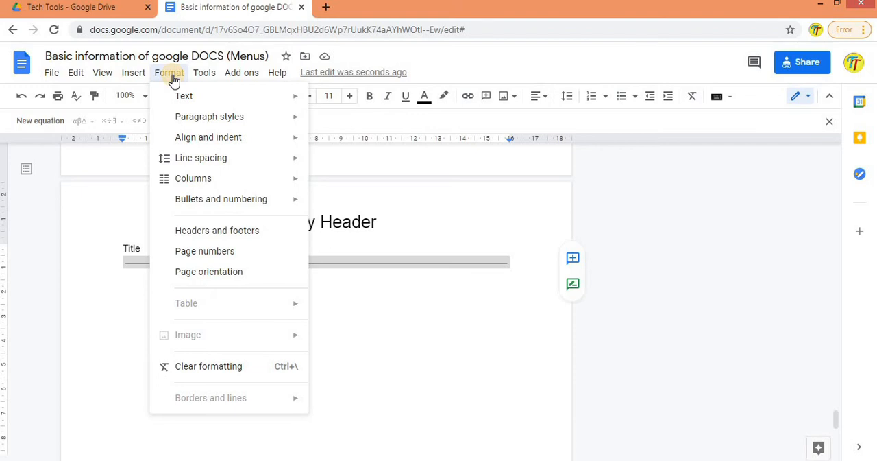
Step: Run a spelling and grammar check on the document and close its results
{"action": "left_click", "coordinate": [206, 75]}
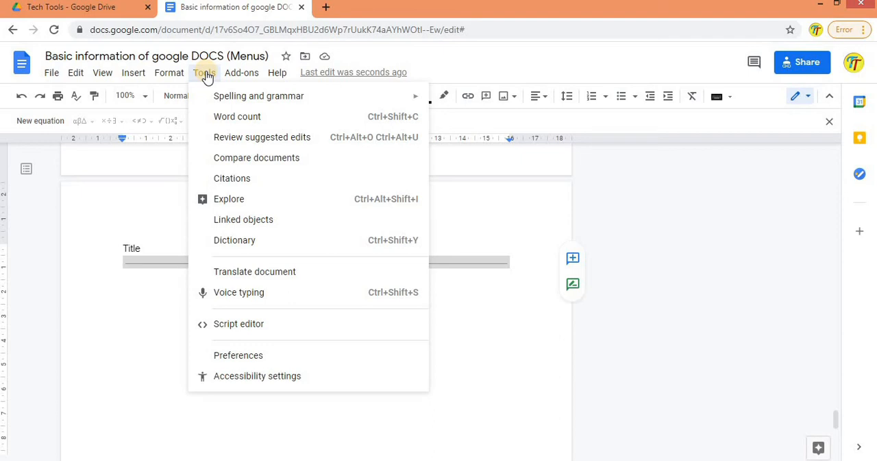
{"action": "mouse_move", "coordinate": [243, 106]}
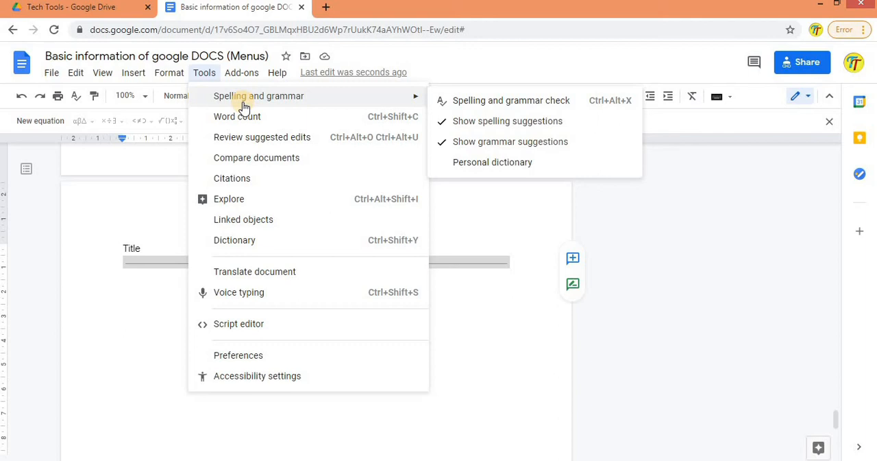
{"action": "left_click", "coordinate": [479, 103]}
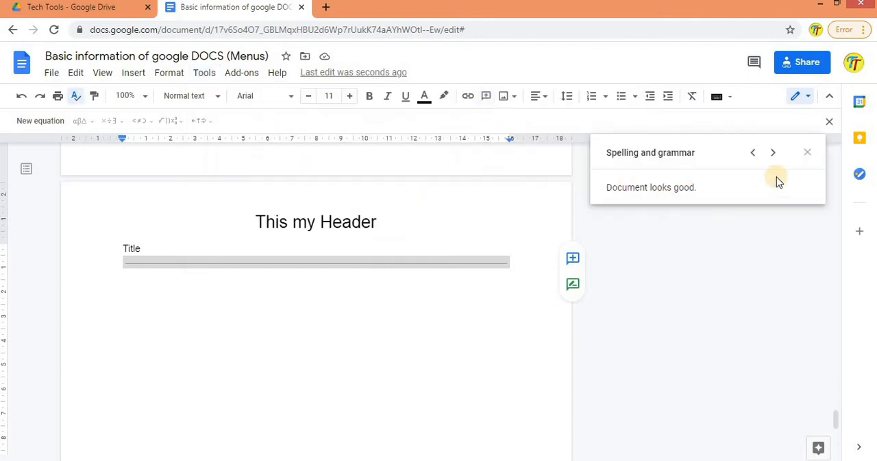
{"action": "left_click", "coordinate": [809, 149]}
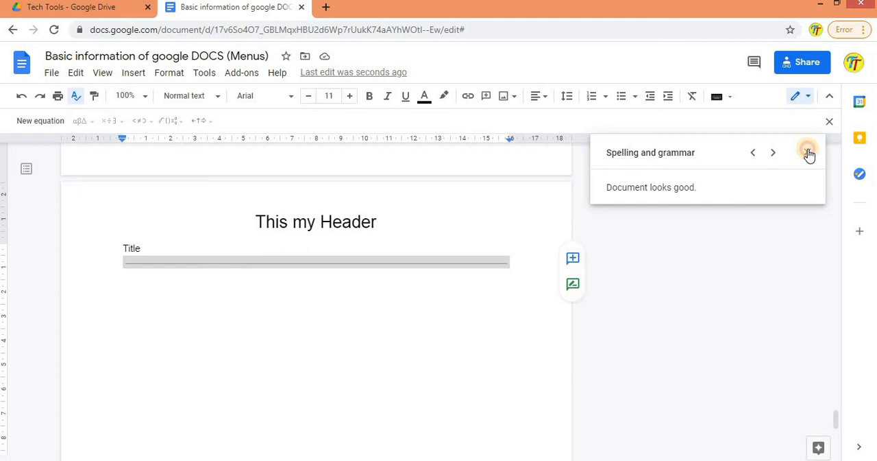
Step: Enter "gud mrng" below the horizontal line and correct it to "good morning" with the spelling and grammar check
{"action": "left_click", "coordinate": [271, 312]}
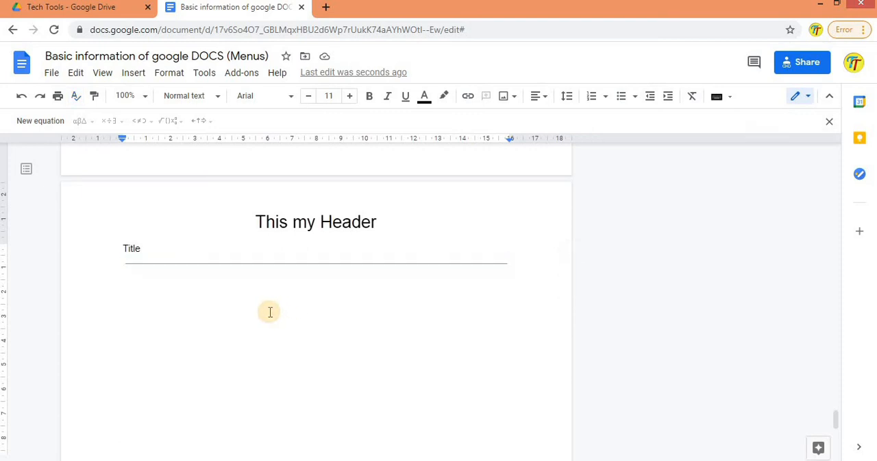
{"action": "type", "text": "gud mrng"}
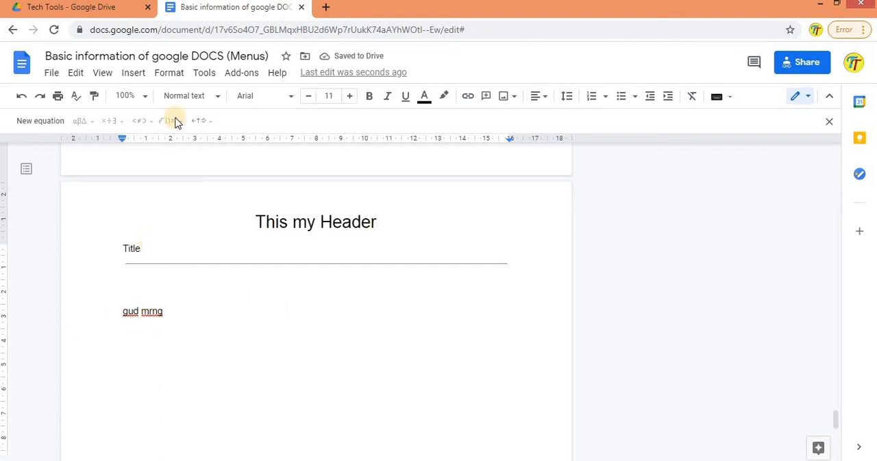
{"action": "left_click", "coordinate": [202, 73]}
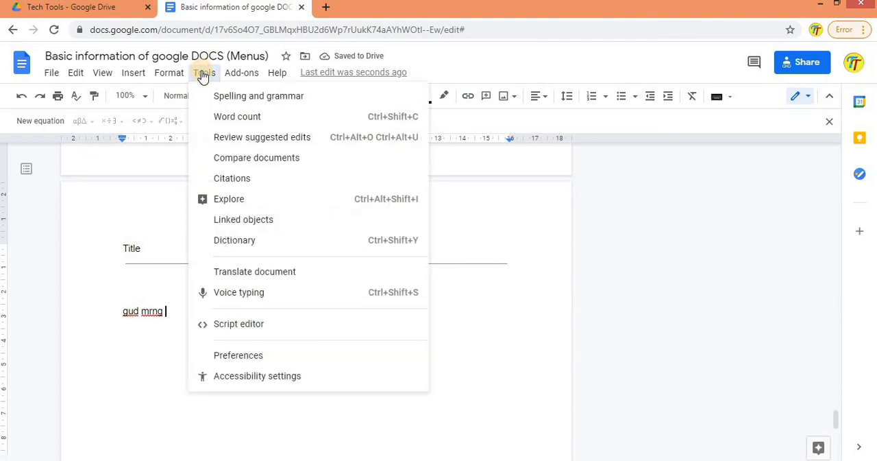
{"action": "mouse_move", "coordinate": [375, 97]}
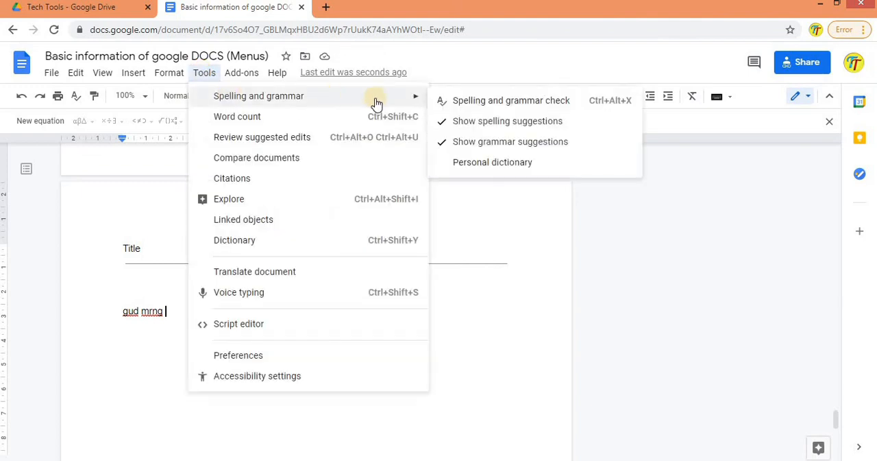
{"action": "left_click", "coordinate": [483, 103]}
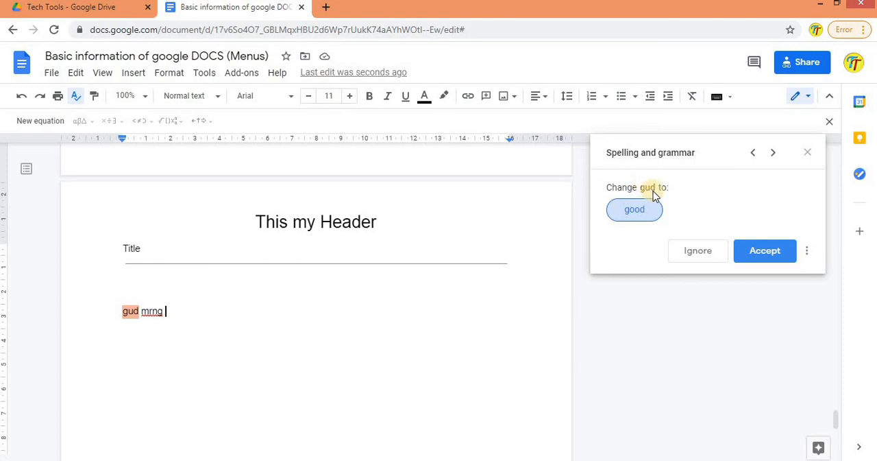
{"action": "left_click", "coordinate": [752, 254]}
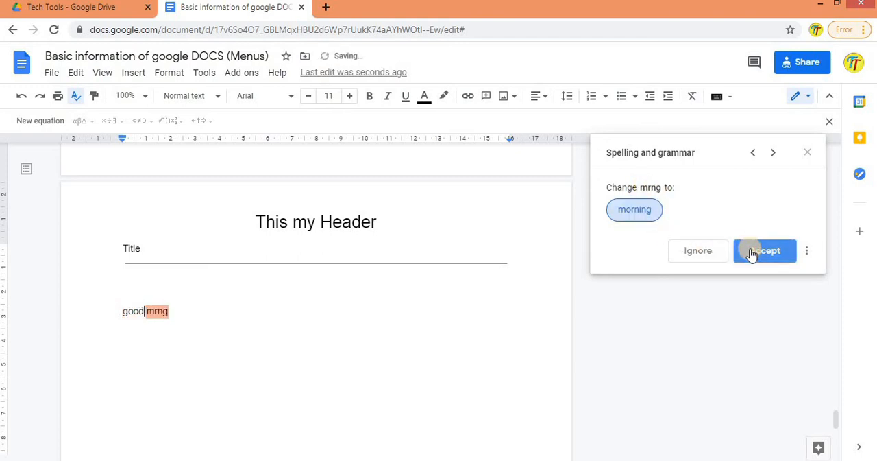
{"action": "left_click", "coordinate": [752, 254]}
{"action": "left_click", "coordinate": [810, 151]}
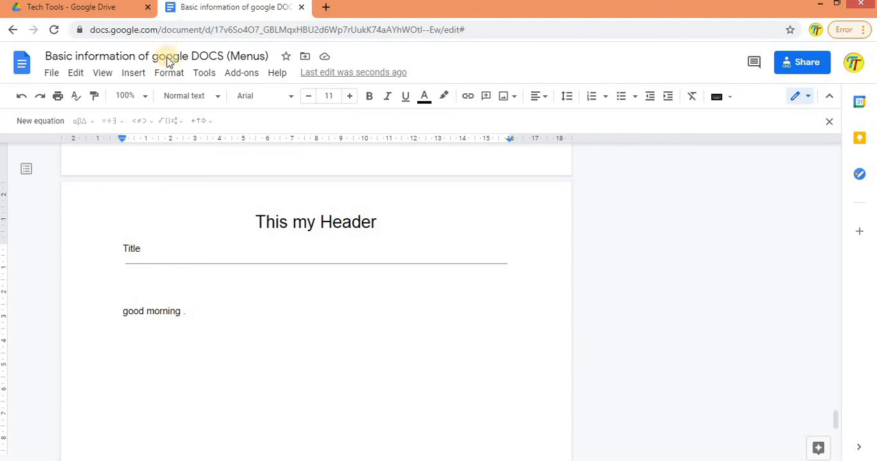
Step: View the document's word count statistics and close them
{"action": "left_click", "coordinate": [200, 75]}
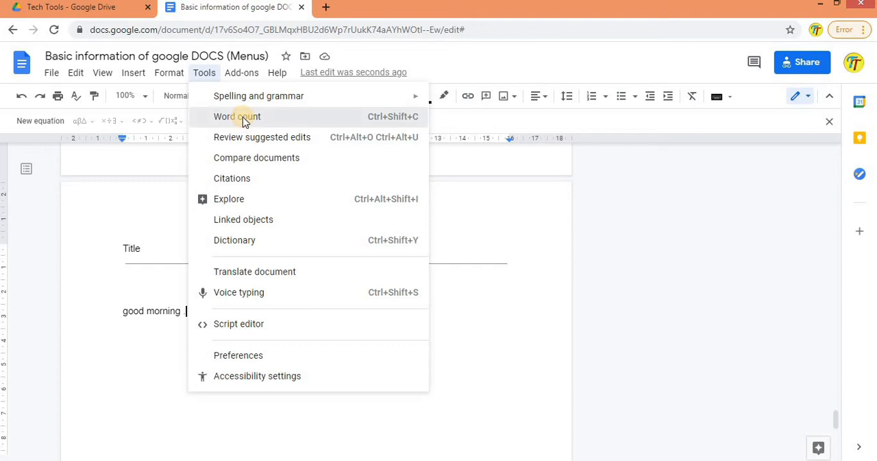
{"action": "left_click", "coordinate": [244, 118]}
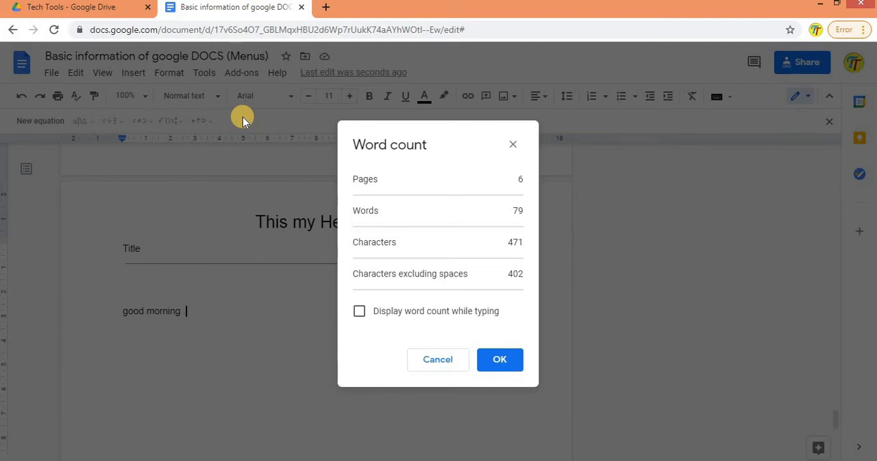
{"action": "left_click", "coordinate": [505, 360]}
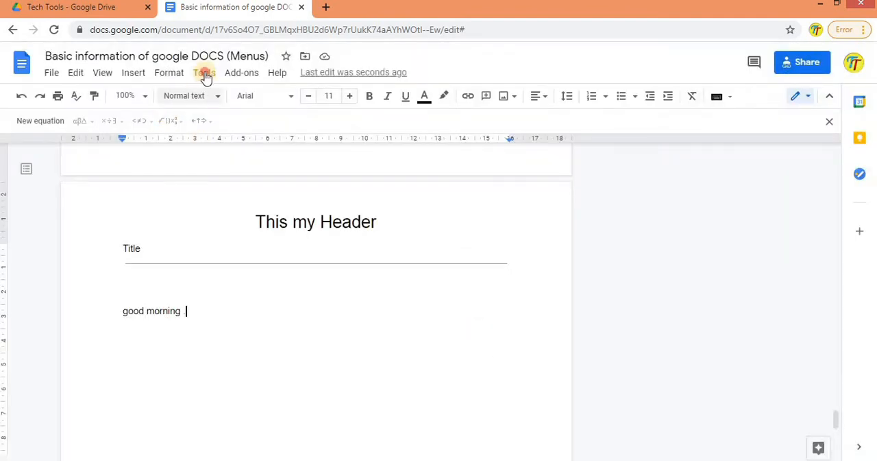
Step: Review the document's suggested edits and dismiss the review box
{"action": "left_click", "coordinate": [204, 73]}
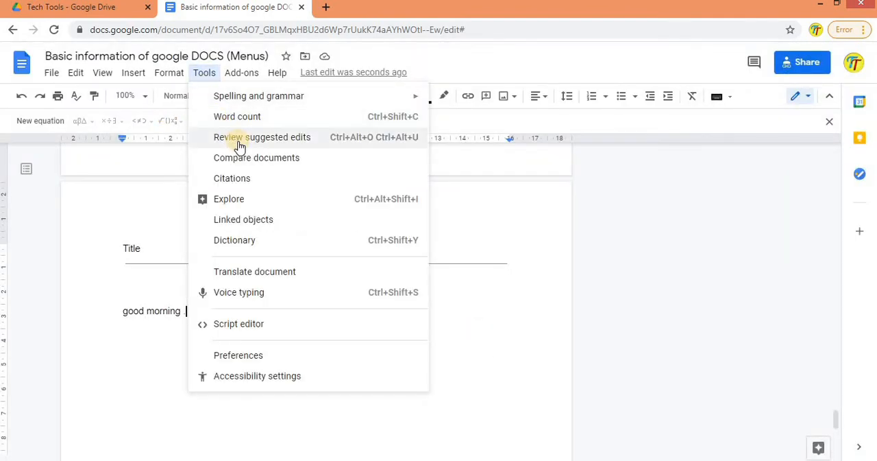
{"action": "left_click", "coordinate": [239, 145]}
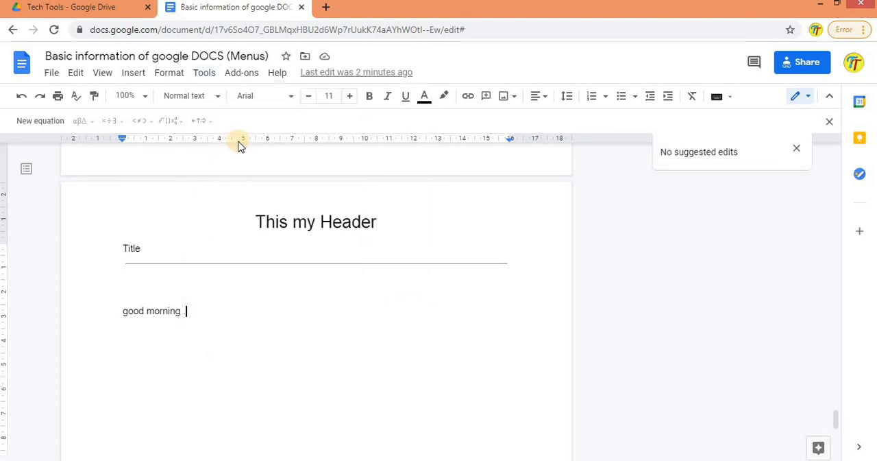
{"action": "left_click", "coordinate": [797, 150]}
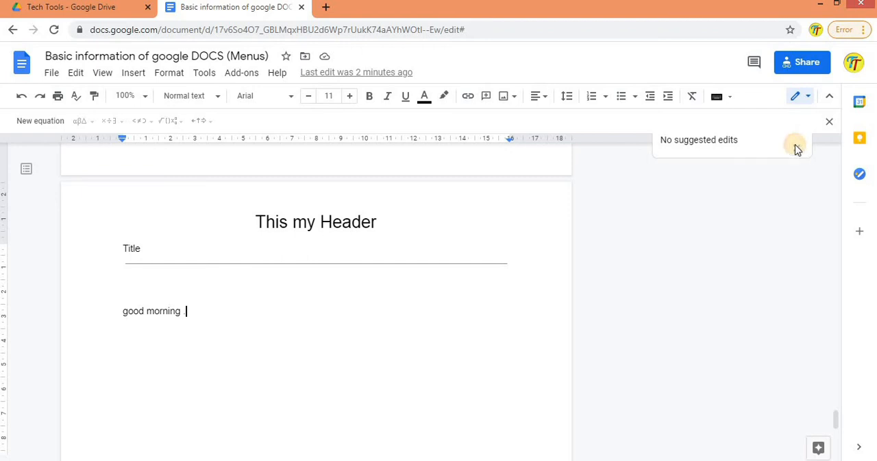
Step: Compare the document with the My Drive file मी गणपती बोलतोय, without including comments from the selected document
{"action": "left_click", "coordinate": [198, 77]}
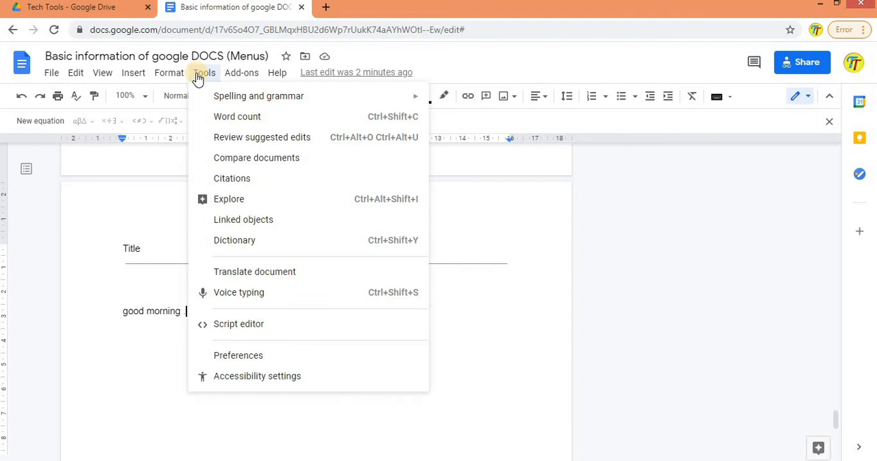
{"action": "left_click", "coordinate": [262, 157]}
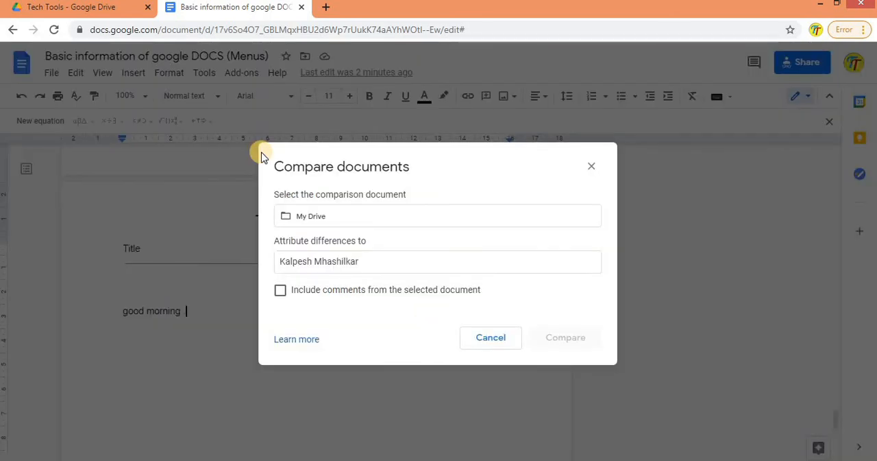
{"action": "left_click", "coordinate": [384, 217]}
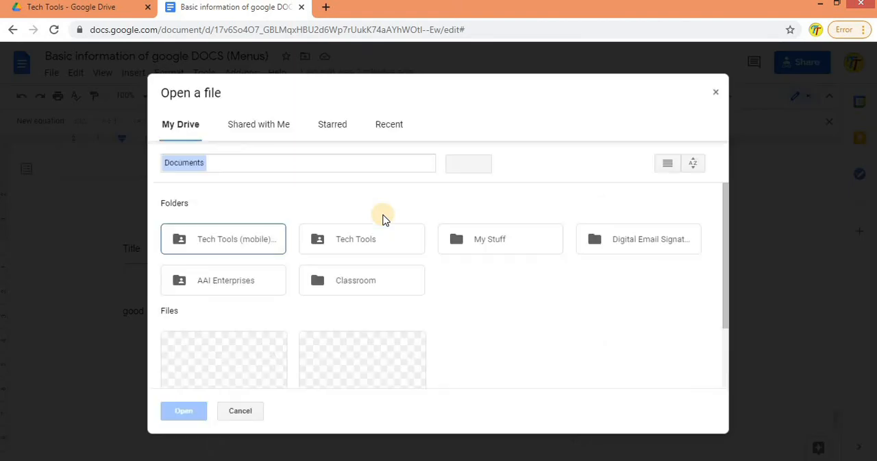
{"action": "scroll", "coordinate": [334, 341], "scroll_direction": "down", "scroll_amount": 1}
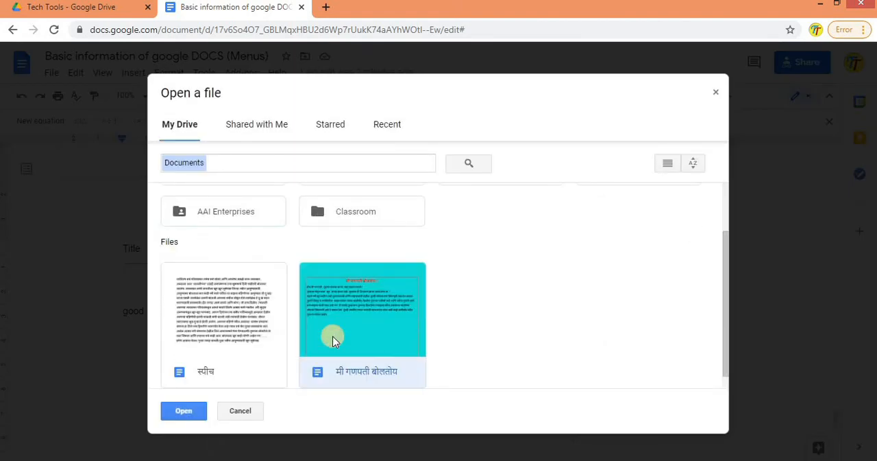
{"action": "left_click", "coordinate": [177, 410]}
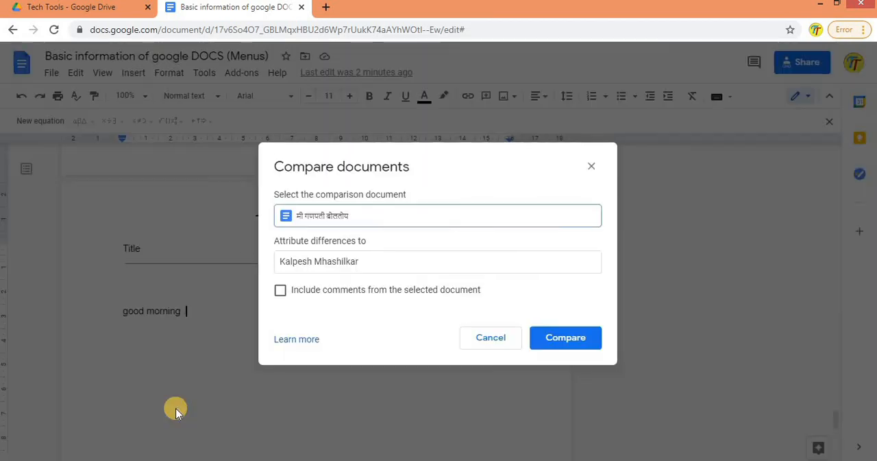
{"action": "left_click", "coordinate": [558, 338]}
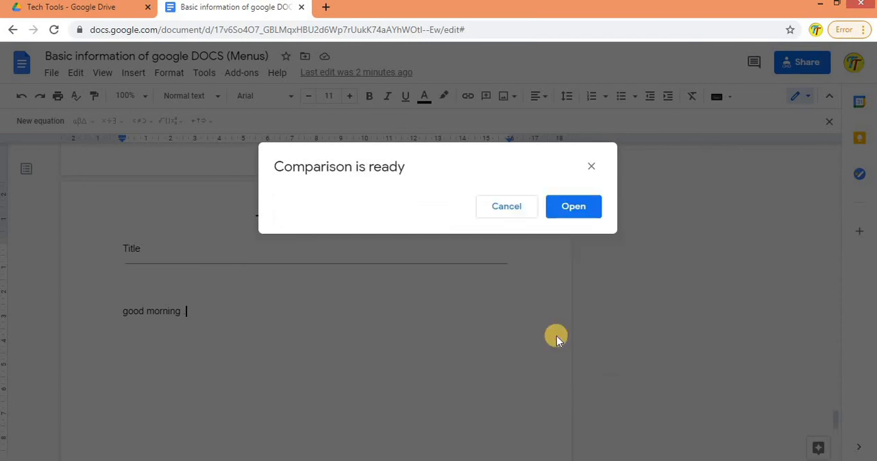
Step: Open the finished document comparison, review its suggested changes throughout, and return to the original document, dismissing the comparison notice
{"action": "left_click", "coordinate": [578, 206]}
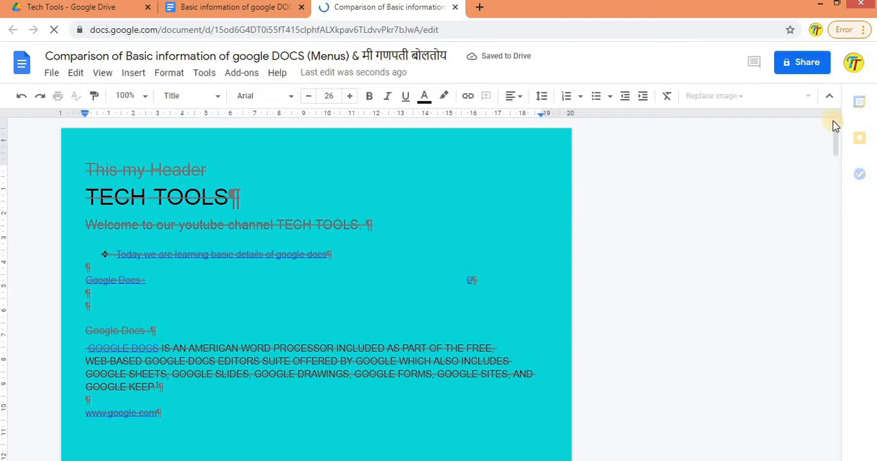
{"action": "mouse_move", "coordinate": [837, 142]}
{"action": "left_mouse_down"}
{"action": "mouse_move", "coordinate": [839, 149]}
{"action": "mouse_move", "coordinate": [837, 126]}
{"action": "mouse_move", "coordinate": [840, 199]}
{"action": "left_mouse_up"}
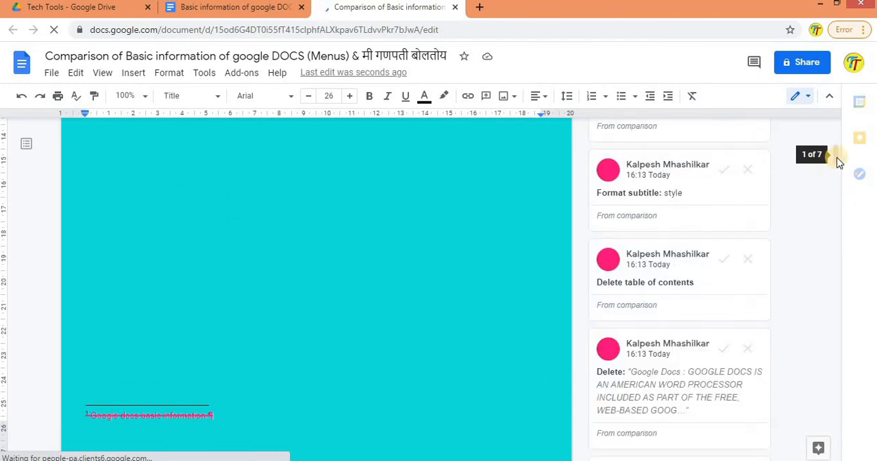
{"action": "left_click_drag", "start_coordinate": [840, 161], "coordinate": [840, 355]}
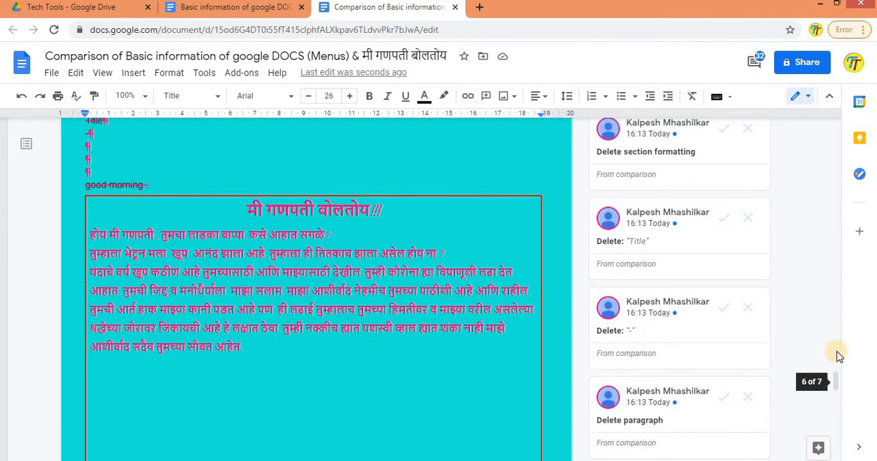
{"action": "left_click", "coordinate": [837, 394]}
{"action": "left_click_drag", "start_coordinate": [836, 395], "coordinate": [837, 284]}
{"action": "left_click_drag", "start_coordinate": [831, 187], "coordinate": [831, 56]}
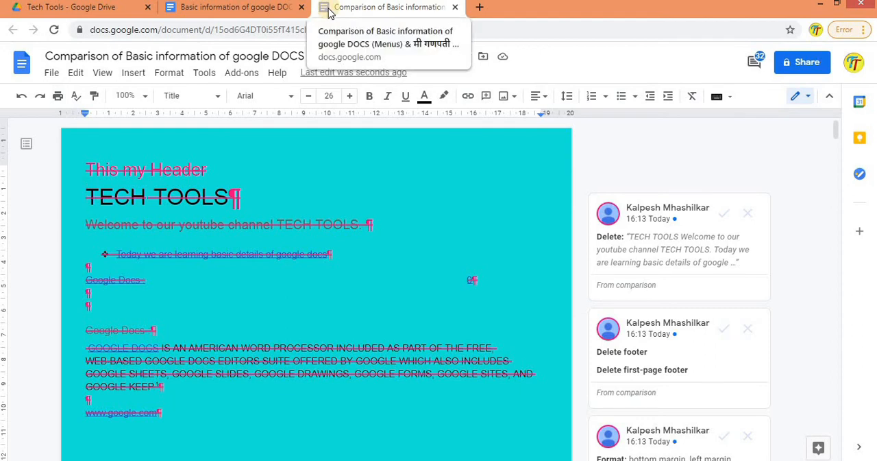
{"action": "left_click", "coordinate": [266, 13]}
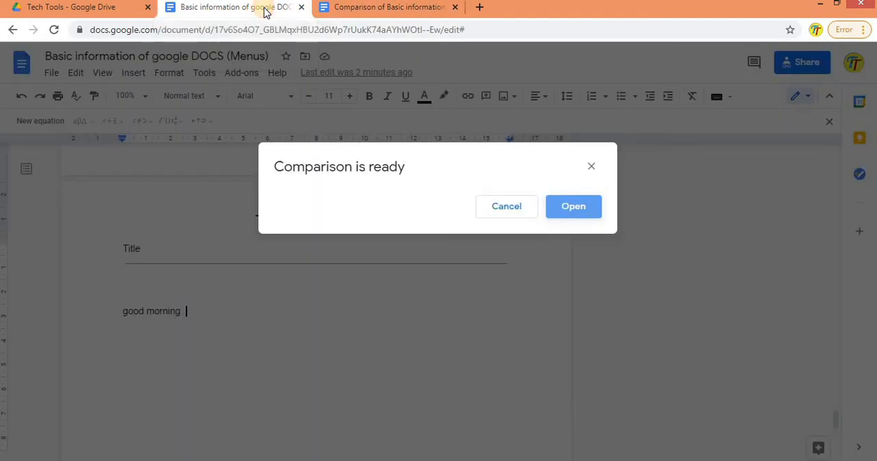
{"action": "left_click", "coordinate": [582, 172]}
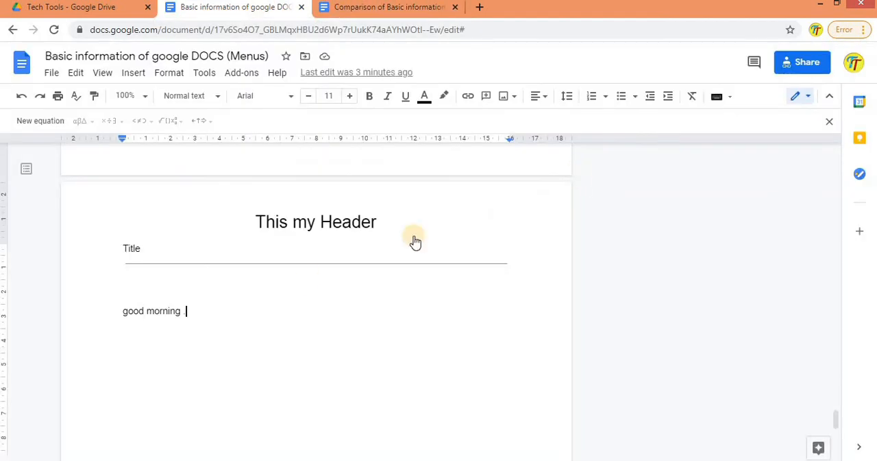
Step: Open Explore and search the docs and web for "coronavirus"
{"action": "left_click", "coordinate": [206, 74]}
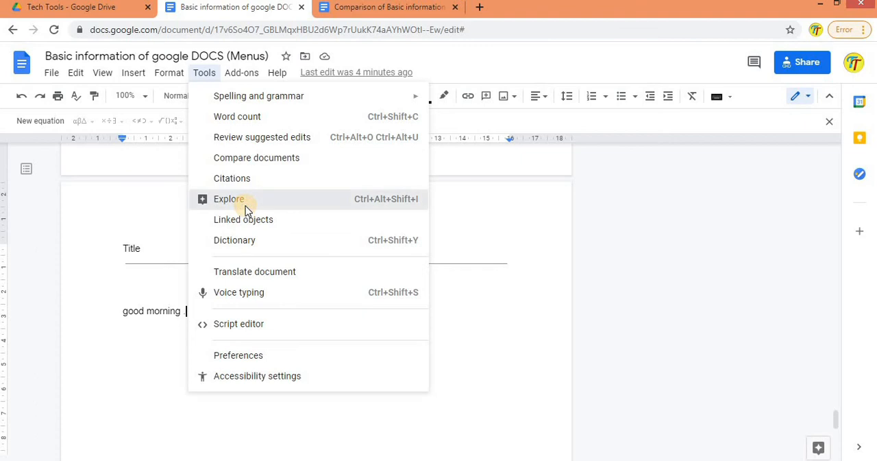
{"action": "left_click", "coordinate": [245, 206]}
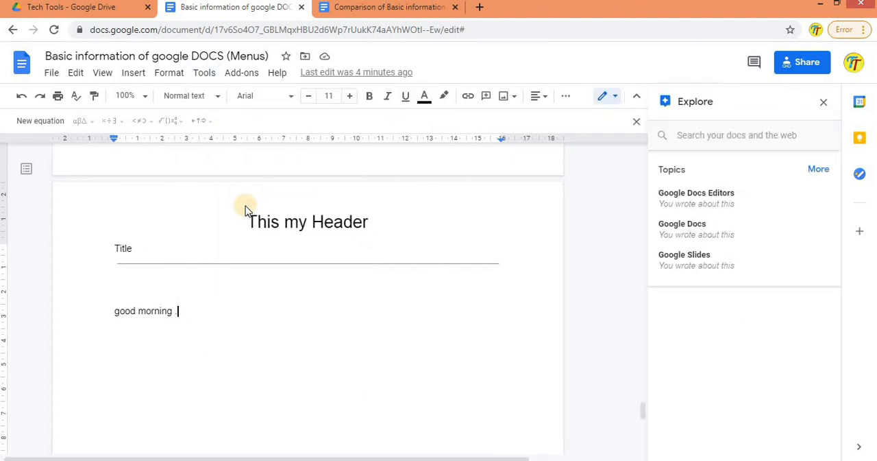
{"action": "left_click", "coordinate": [696, 137]}
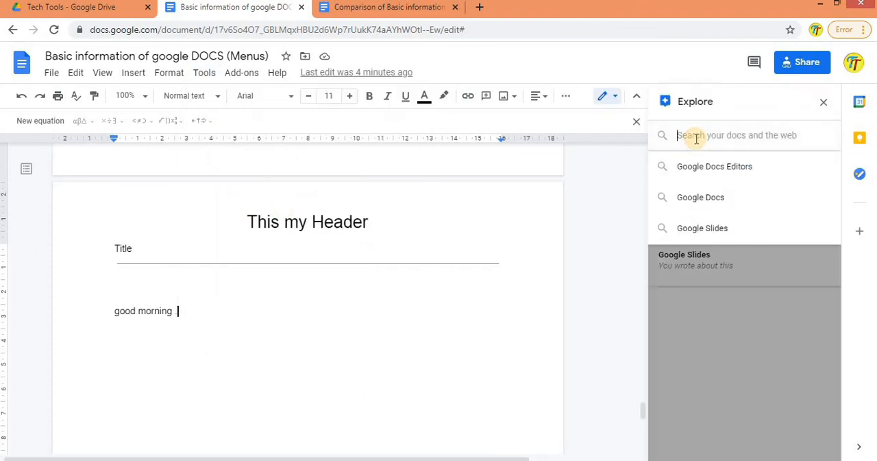
{"action": "type", "text": "ccc"}
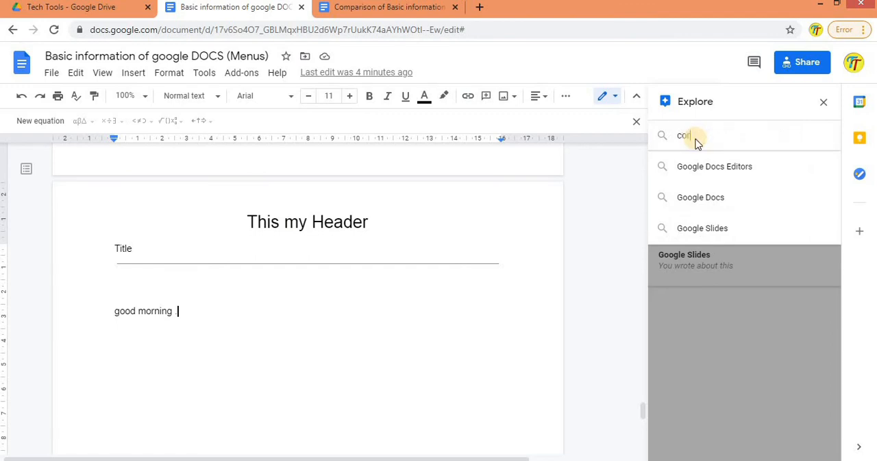
{"action": "key", "text": "Return"}
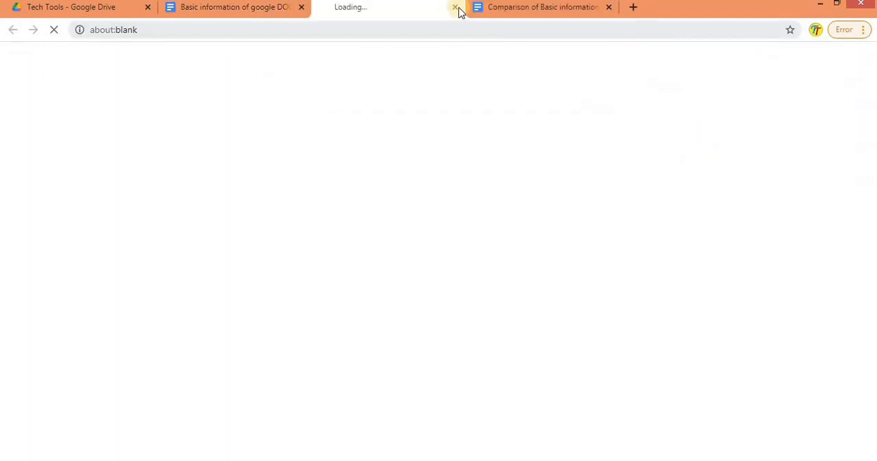
{"action": "left_click", "coordinate": [455, 6]}
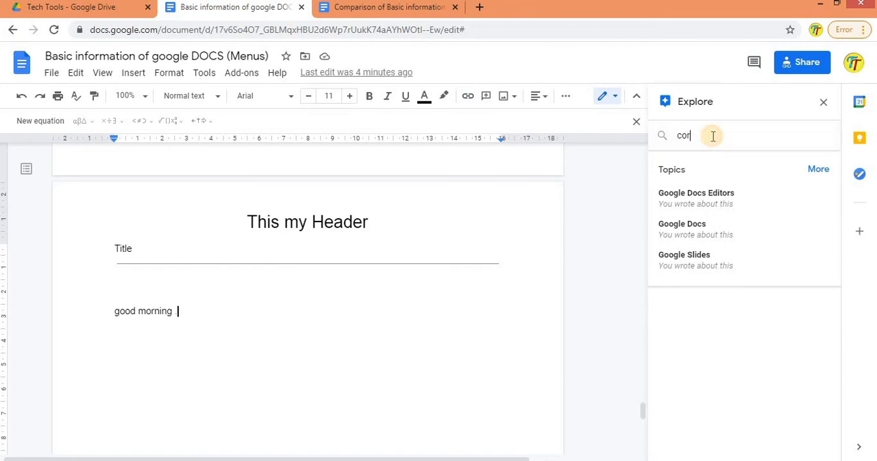
{"action": "left_click", "coordinate": [713, 136]}
{"action": "type", "text": "onavirus"}
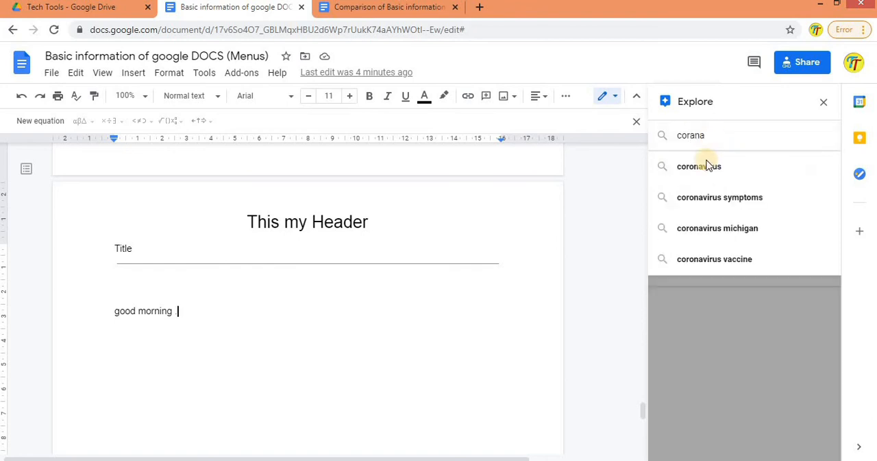
{"action": "left_click", "coordinate": [710, 175]}
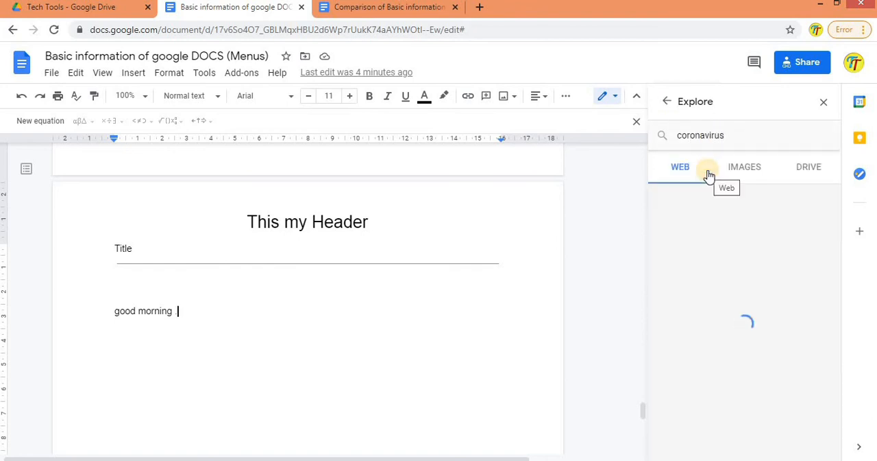
Step: Browse the coronavirus image and web results, view the World Health Organization coronavirus page, and return to the document
{"action": "left_click", "coordinate": [746, 168]}
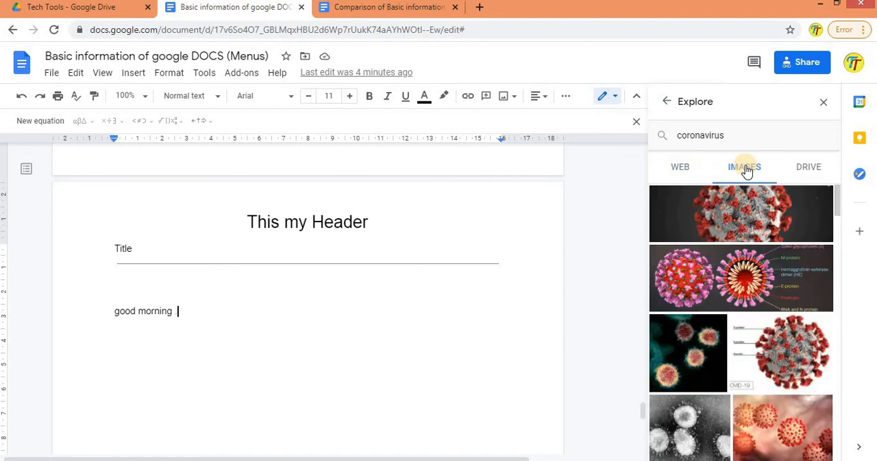
{"action": "left_click", "coordinate": [692, 165]}
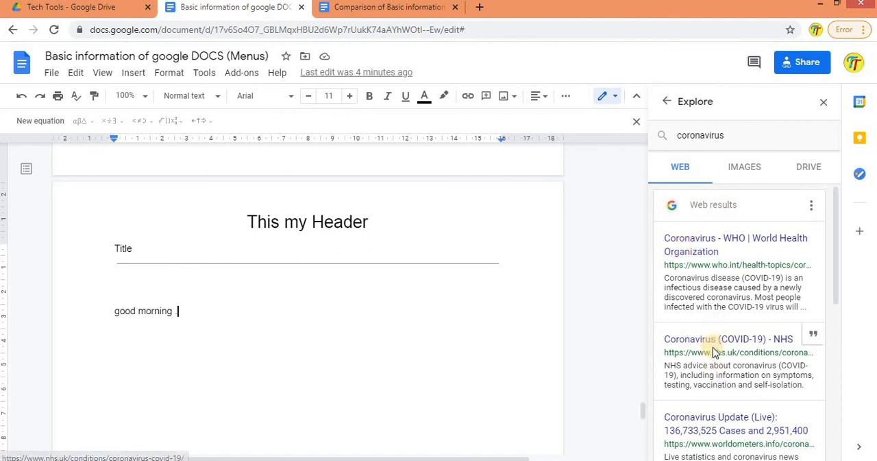
{"action": "left_click", "coordinate": [699, 259]}
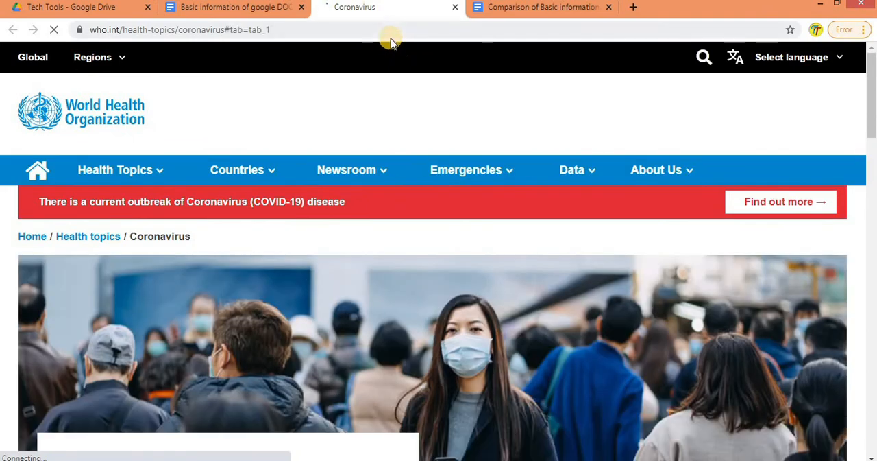
{"action": "left_click", "coordinate": [255, 7]}
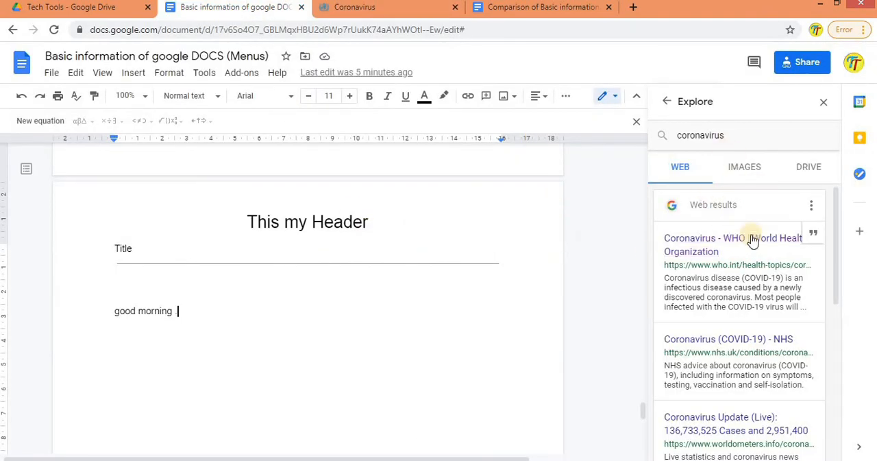
{"action": "left_click_drag", "start_coordinate": [837, 203], "coordinate": [846, 147]}
{"action": "left_click_drag", "start_coordinate": [670, 282], "coordinate": [799, 305]}
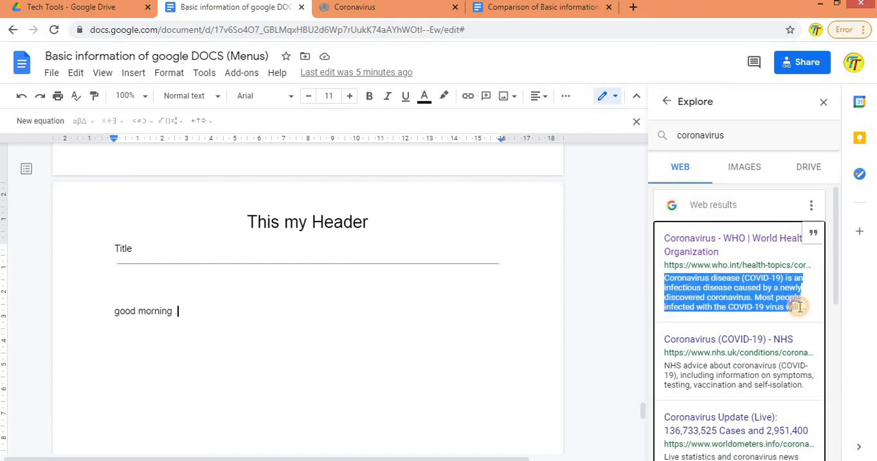
{"action": "left_click", "coordinate": [404, 9]}
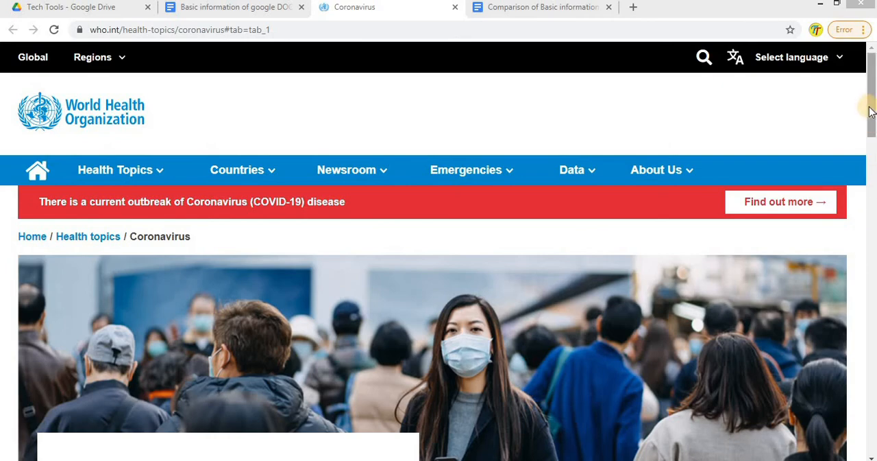
{"action": "mouse_move", "coordinate": [870, 107]}
{"action": "left_mouse_down"}
{"action": "mouse_move", "coordinate": [870, 381]}
{"action": "mouse_move", "coordinate": [869, 82]}
{"action": "left_mouse_up"}
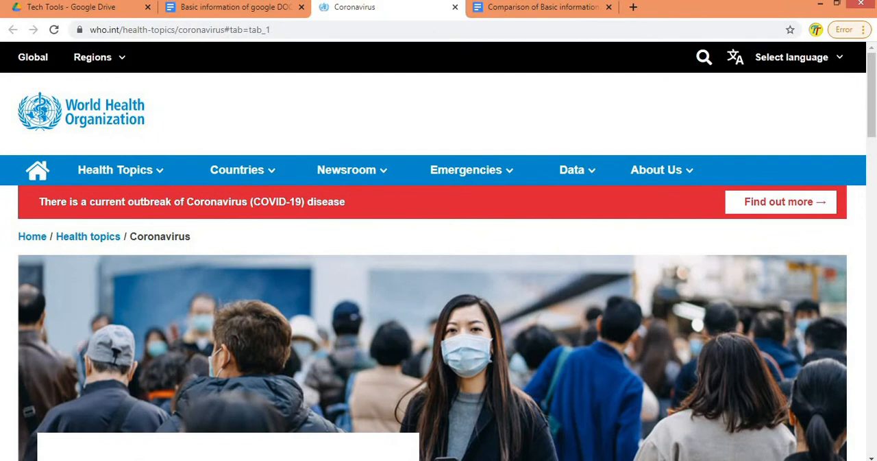
{"action": "left_click", "coordinate": [229, 8]}
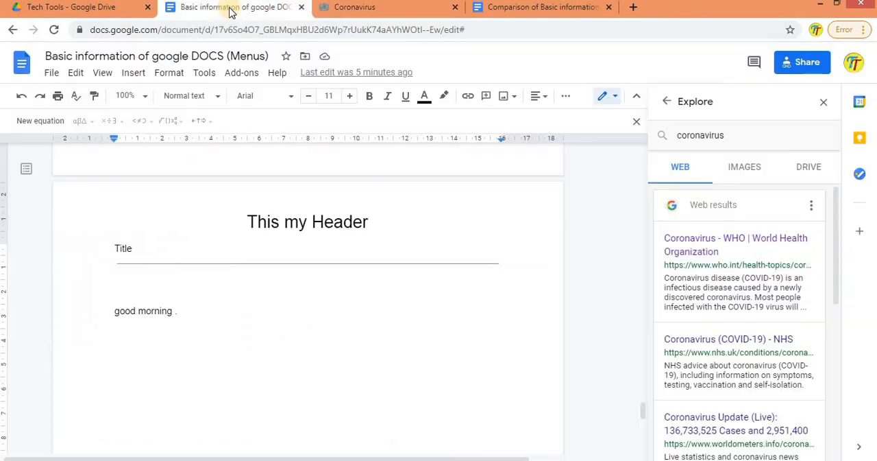
Step: Insert the first coronavirus image from the Explore image results below the "good morning" line
{"action": "left_click", "coordinate": [724, 167]}
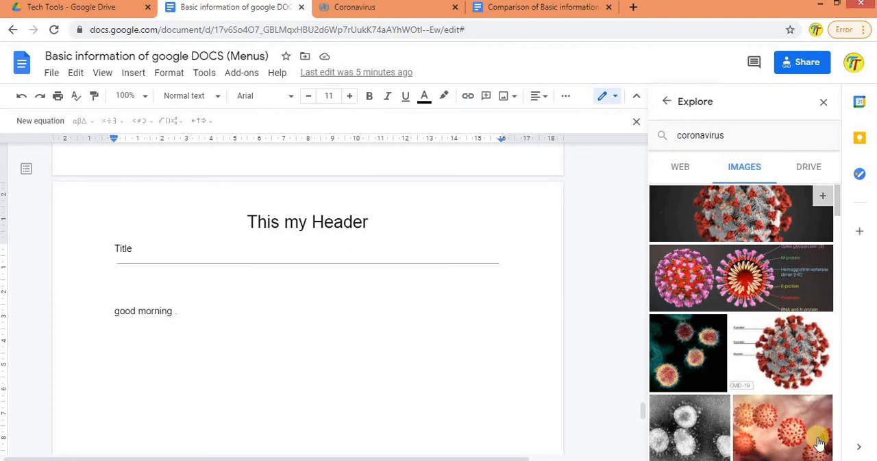
{"action": "left_click", "coordinate": [763, 214]}
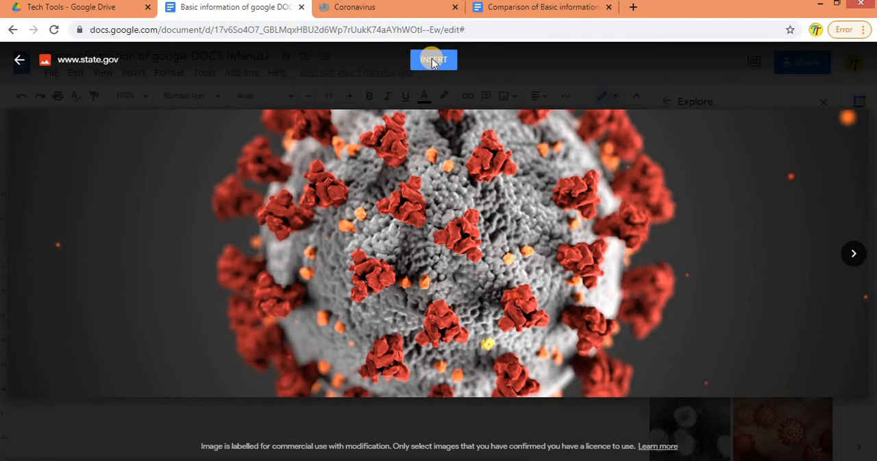
{"action": "left_click", "coordinate": [431, 59]}
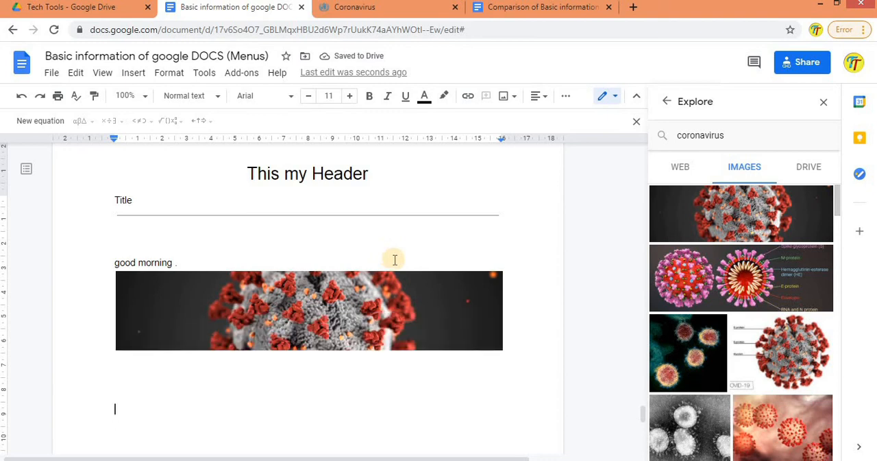
Step: Check the Drive results for coronavirus in Explore and go back to the web results
{"action": "left_click", "coordinate": [671, 171]}
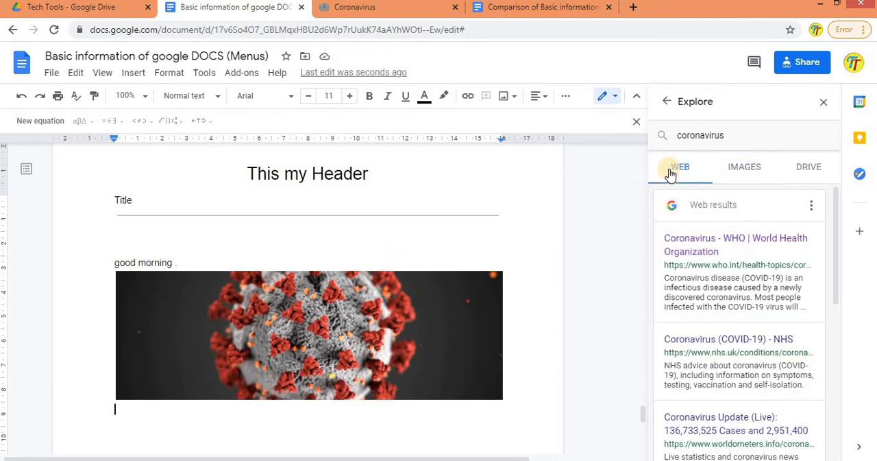
{"action": "left_click", "coordinate": [803, 170]}
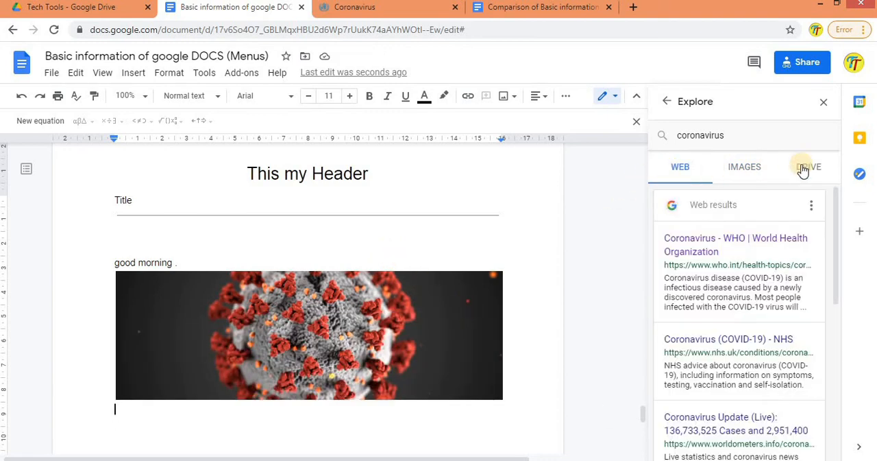
{"action": "left_click", "coordinate": [681, 168]}
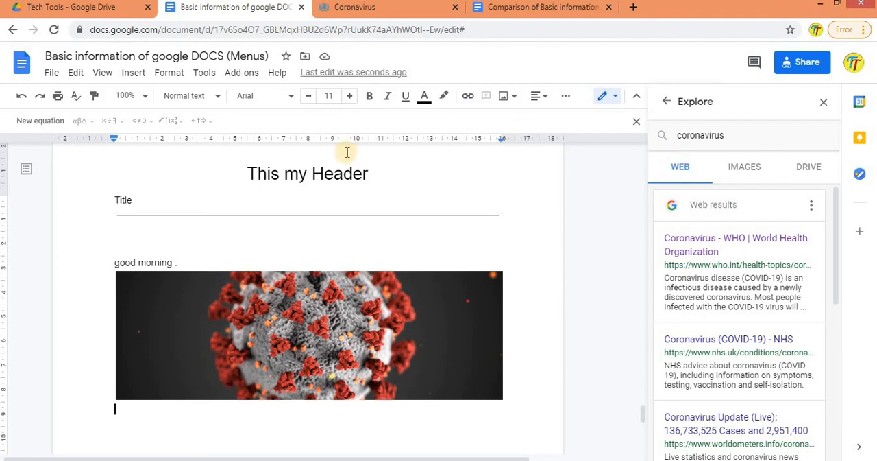
Step: List the document's linked objects and go to the linked Google Sheets chart
{"action": "left_click", "coordinate": [206, 74]}
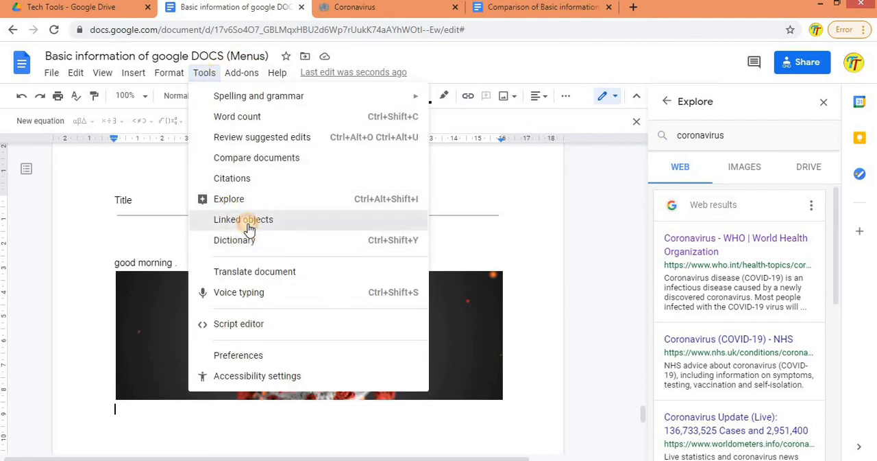
{"action": "left_click", "coordinate": [248, 220]}
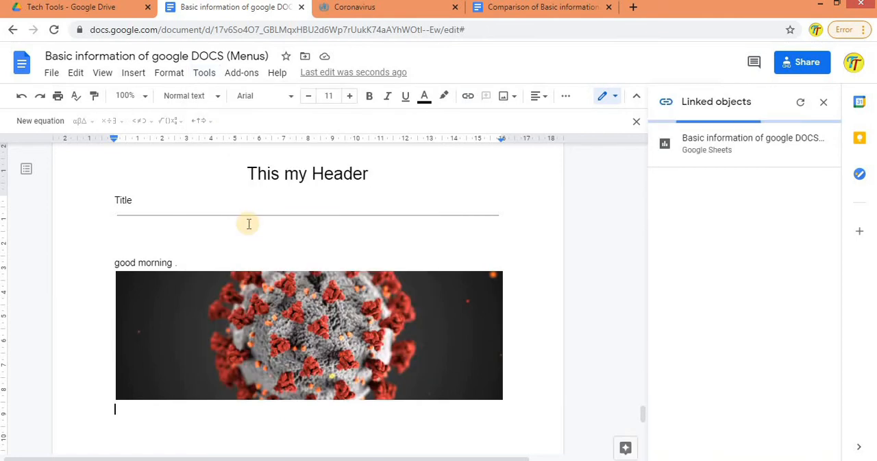
{"action": "left_click", "coordinate": [725, 159]}
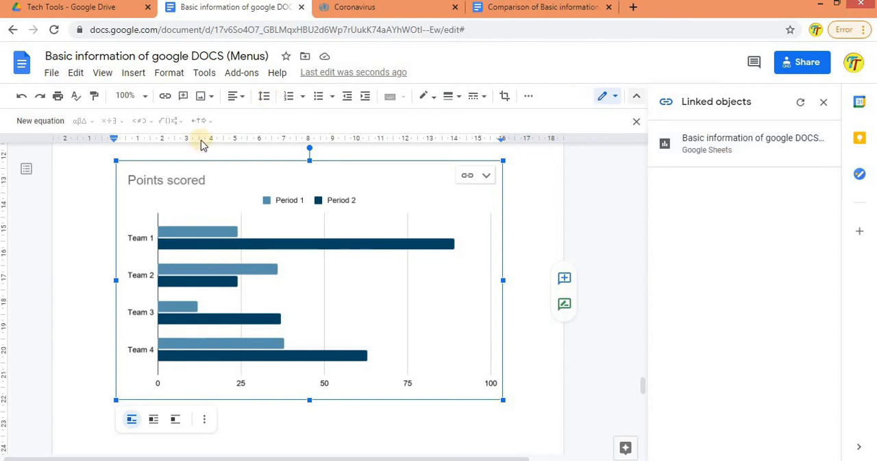
Step: Look up "AMERICAN WORD" from the highlighted Google Docs paragraph on the first page in the dictionary
{"action": "left_click", "coordinate": [204, 73]}
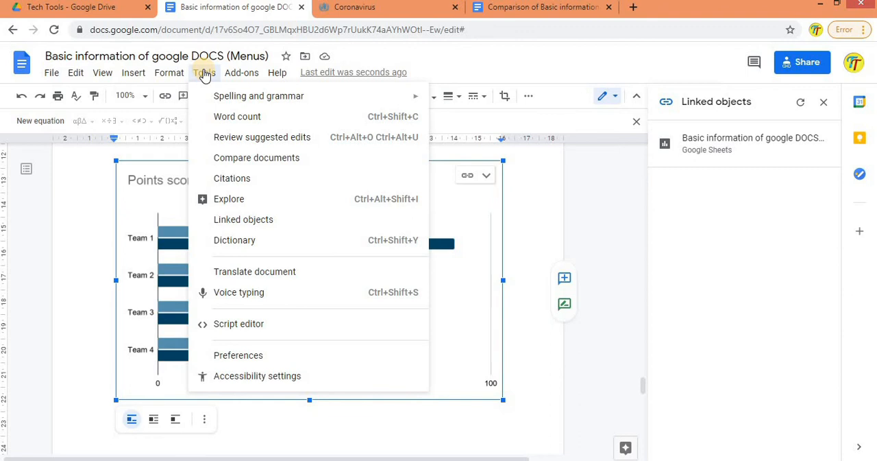
{"action": "left_click", "coordinate": [249, 240]}
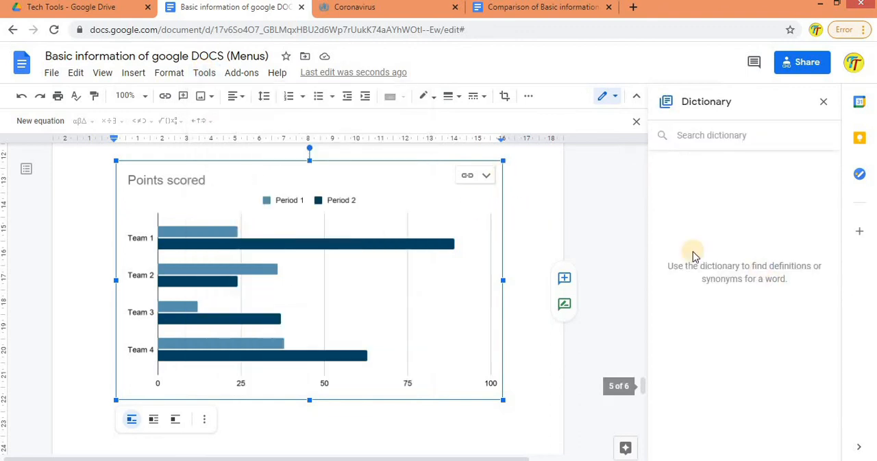
{"action": "left_click_drag", "start_coordinate": [644, 388], "coordinate": [646, 335]}
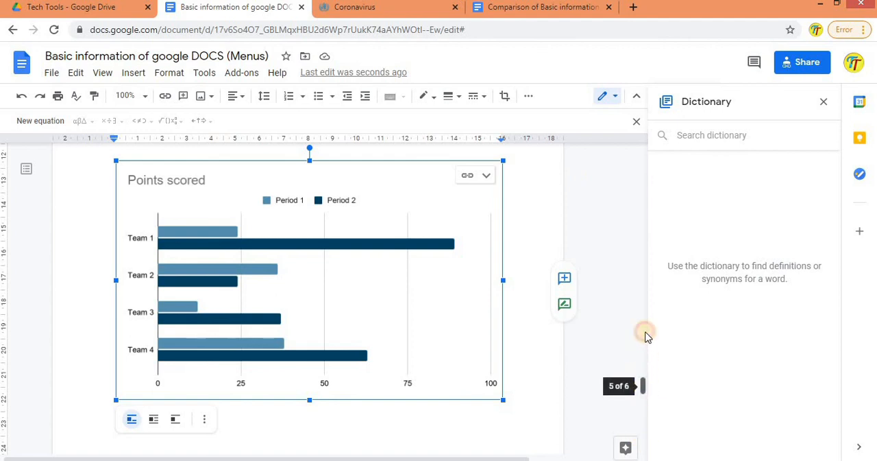
{"action": "left_click_drag", "start_coordinate": [640, 243], "coordinate": [638, 210]}
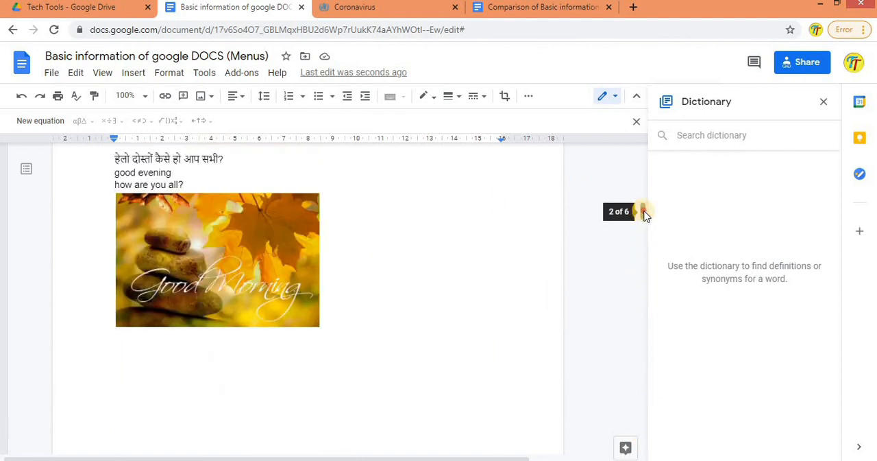
{"action": "left_click_drag", "start_coordinate": [651, 106], "coordinate": [191, 277]}
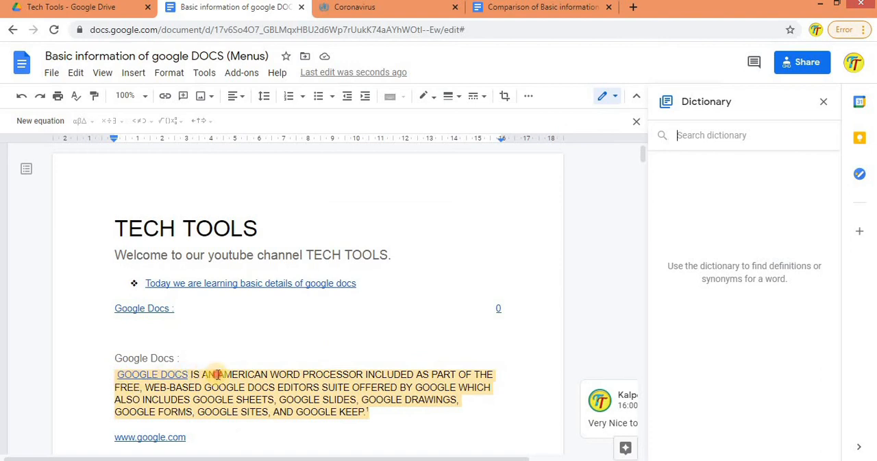
{"action": "left_click_drag", "start_coordinate": [283, 373], "coordinate": [299, 374]}
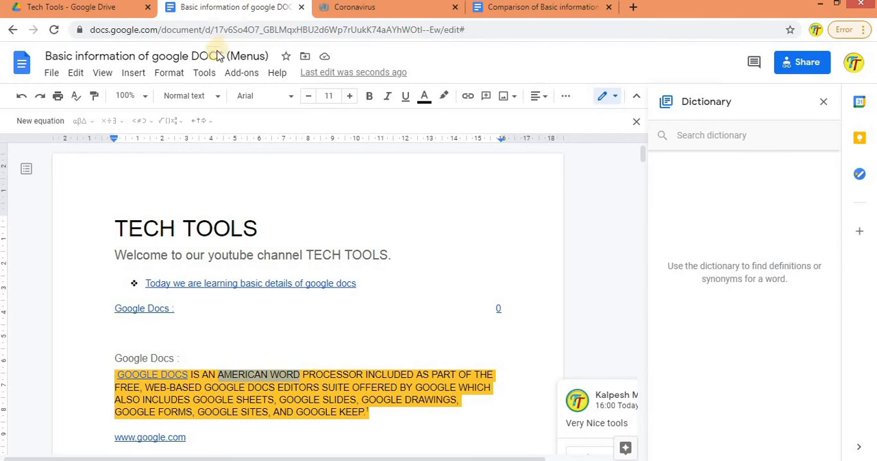
{"action": "left_click", "coordinate": [204, 74]}
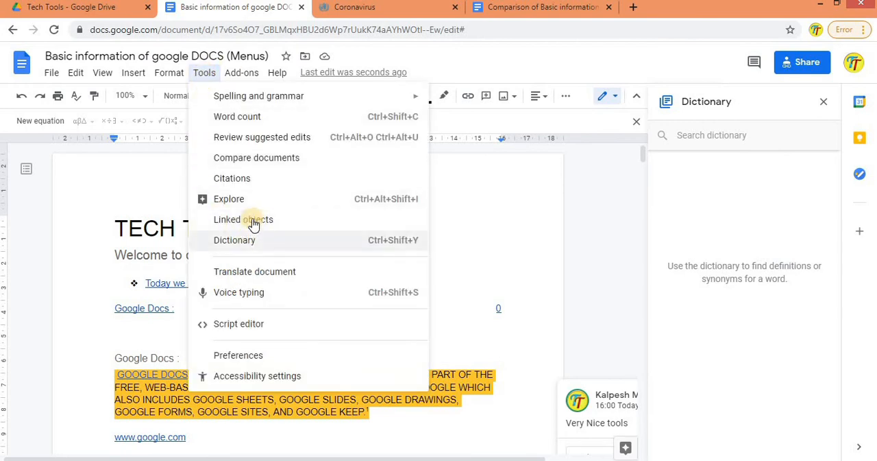
{"action": "left_click", "coordinate": [251, 239]}
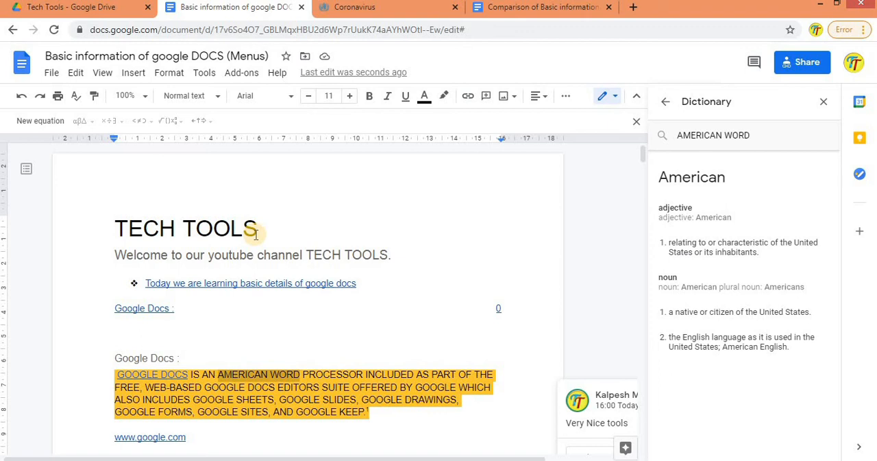
{"action": "left_click", "coordinate": [204, 73]}
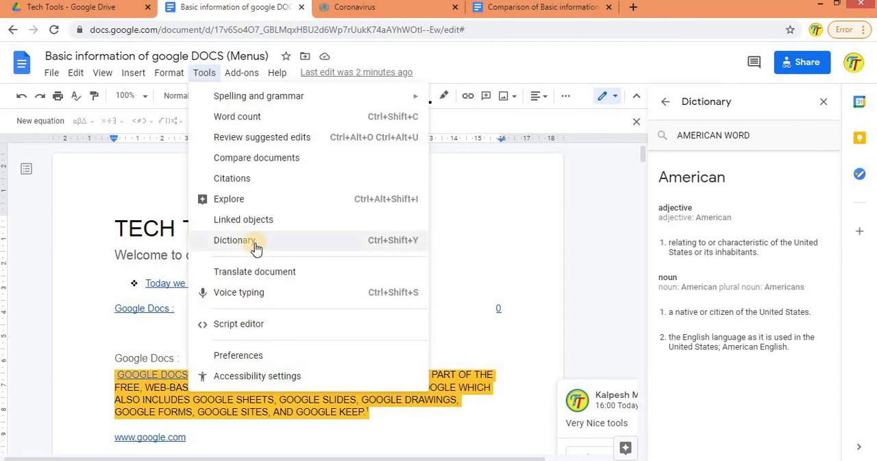
{"action": "left_click", "coordinate": [704, 252]}
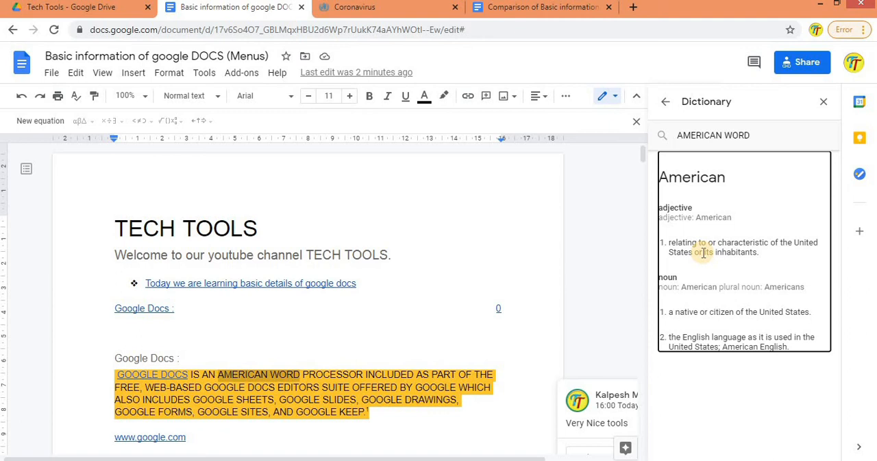
Step: Create a translated copy of the document in Hindi, keeping the proposed document title
{"action": "left_click", "coordinate": [197, 73]}
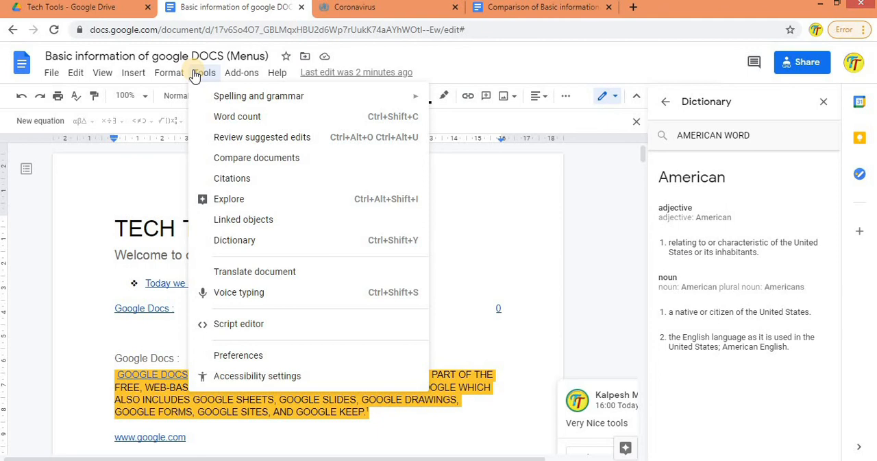
{"action": "left_click", "coordinate": [257, 274]}
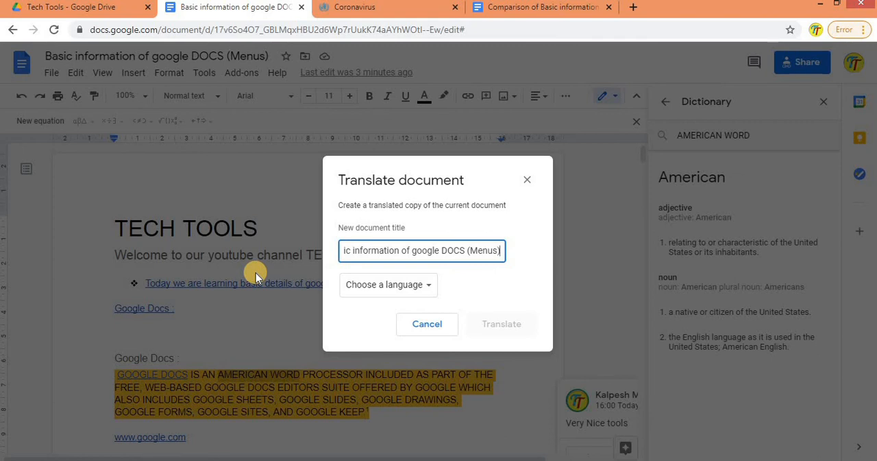
{"action": "left_click", "coordinate": [426, 290]}
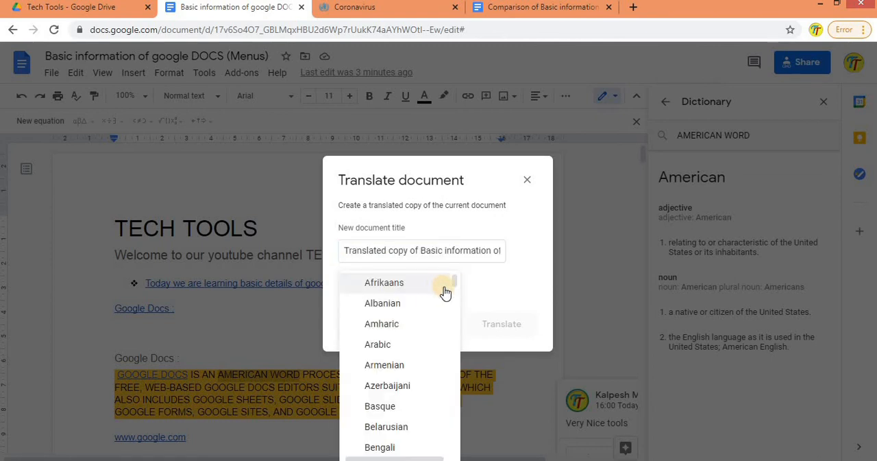
{"action": "scroll", "coordinate": [455, 283], "scroll_direction": "down", "scroll_amount": 4}
{"action": "scroll", "coordinate": [459, 334], "scroll_direction": "down", "scroll_amount": 7}
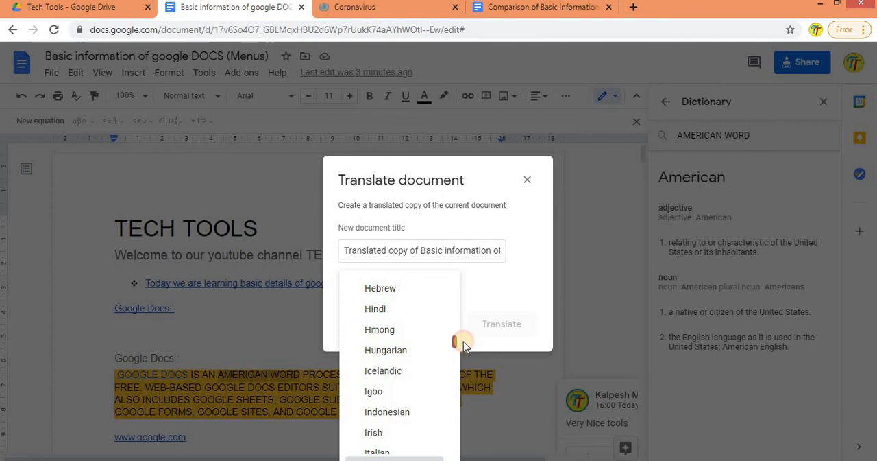
{"action": "left_click", "coordinate": [377, 310]}
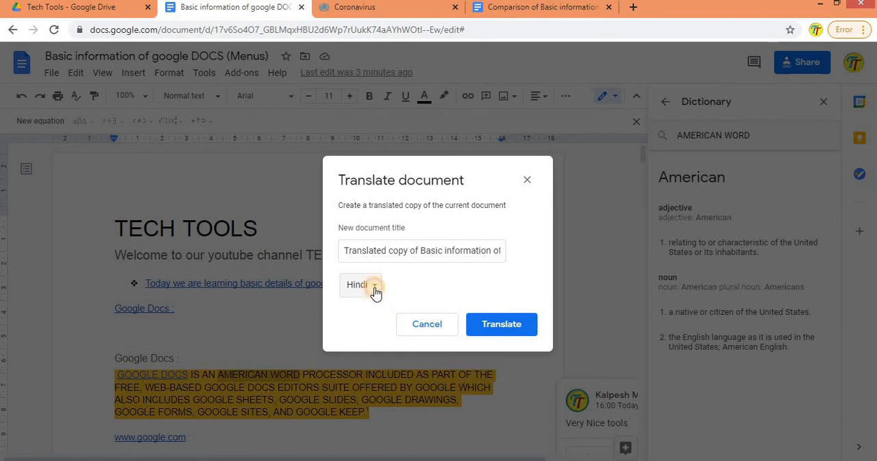
{"action": "left_click", "coordinate": [373, 288]}
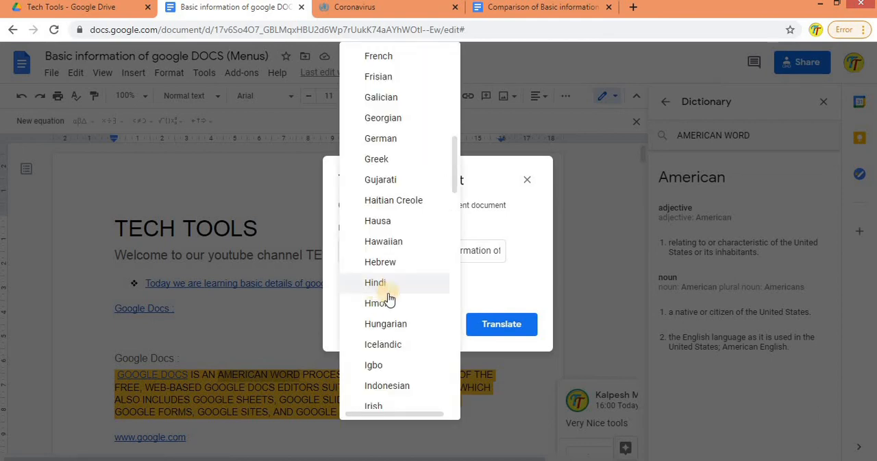
{"action": "left_click", "coordinate": [480, 291]}
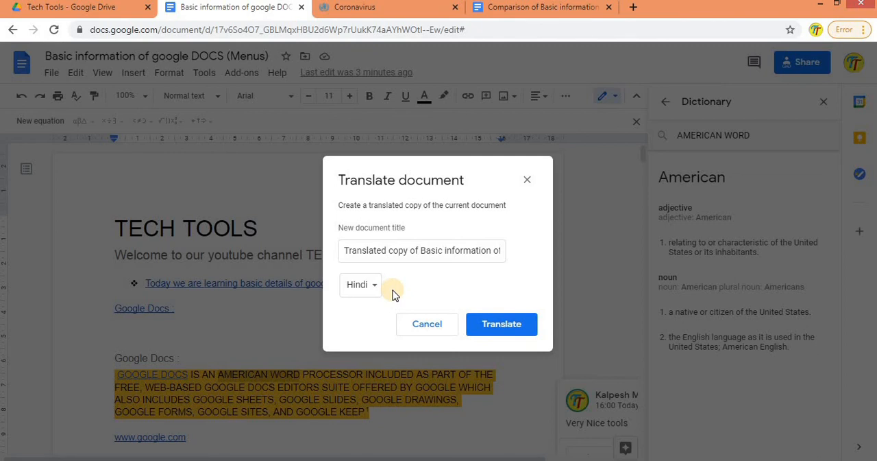
{"action": "left_click", "coordinate": [509, 321]}
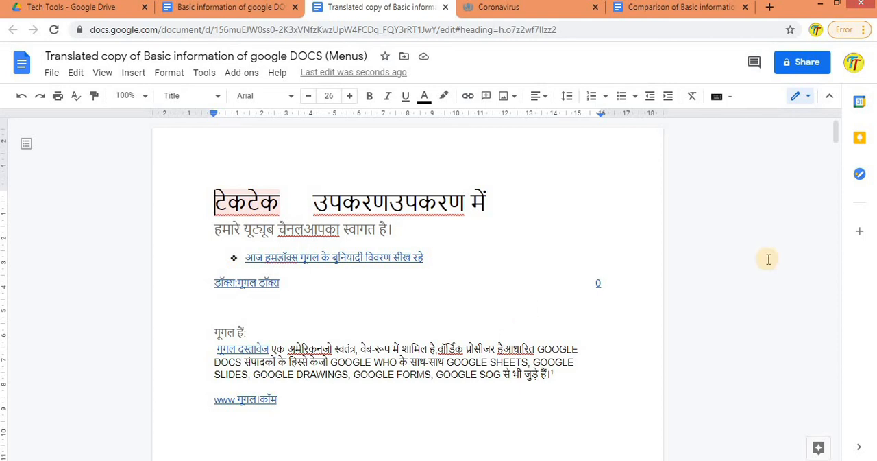
Step: Look through the Hindi copy and view its input tools list and document language list
{"action": "left_click_drag", "start_coordinate": [837, 135], "coordinate": [844, 222]}
{"action": "left_click_drag", "start_coordinate": [850, 355], "coordinate": [835, 100]}
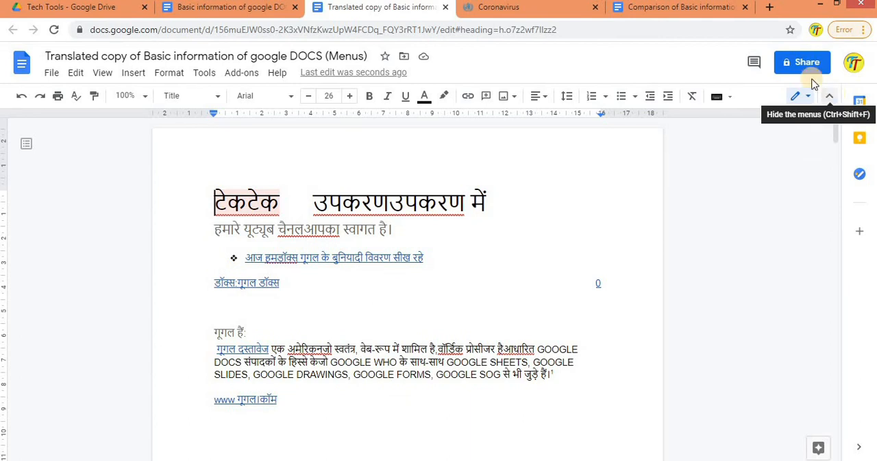
{"action": "left_click", "coordinate": [732, 96]}
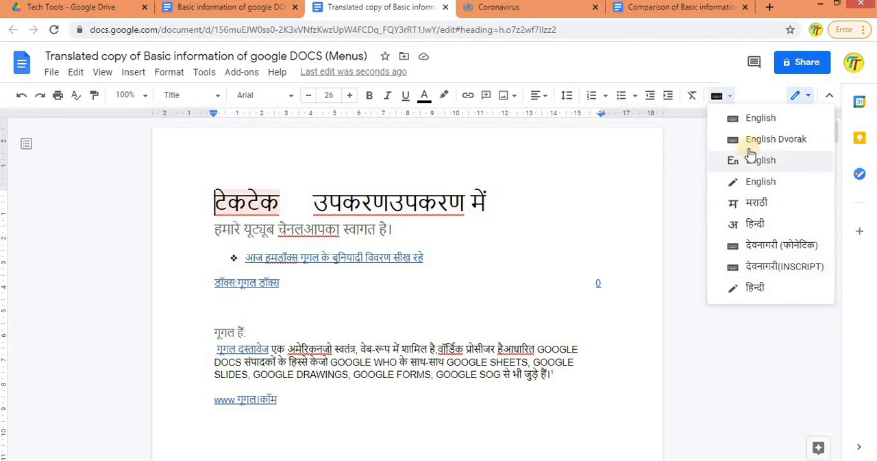
{"action": "left_click", "coordinate": [54, 75]}
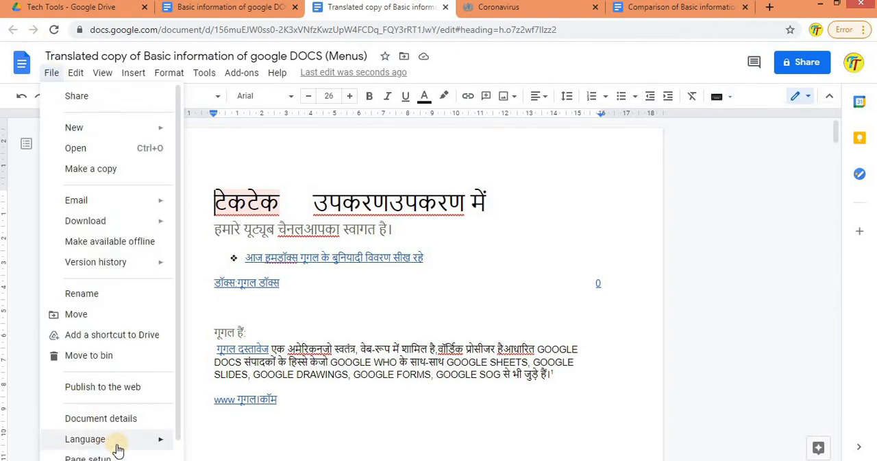
{"action": "mouse_move", "coordinate": [118, 446]}
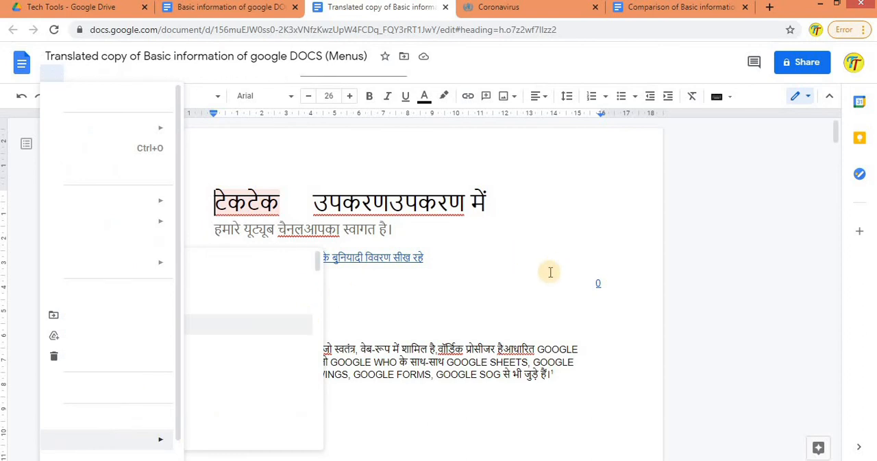
{"action": "left_click", "coordinate": [447, 300]}
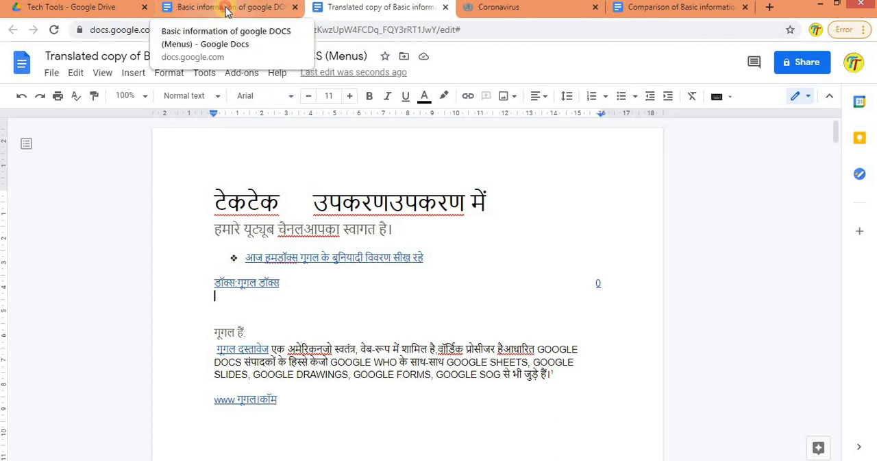
Step: Return to the original document and close its Dictionary, Linked objects and Explore side panels
{"action": "left_click", "coordinate": [228, 12]}
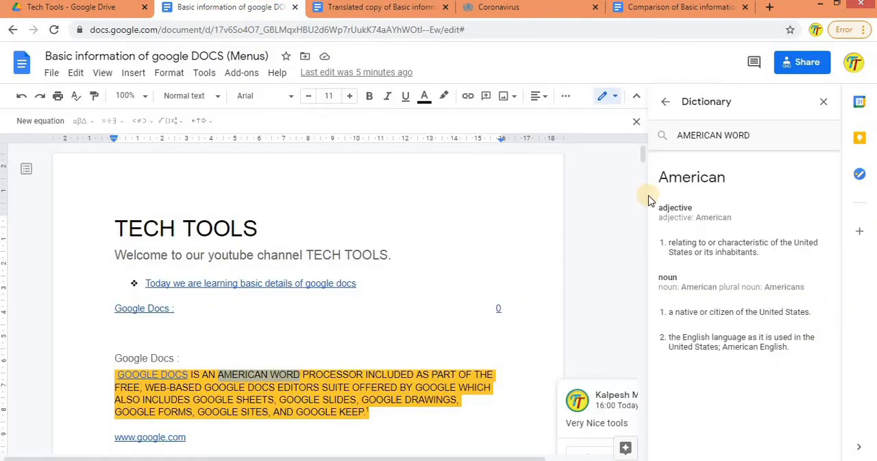
{"action": "left_click", "coordinate": [824, 102]}
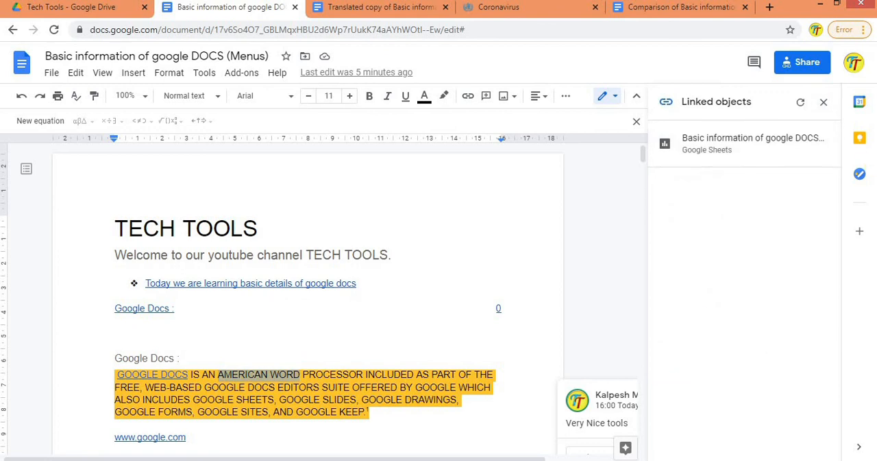
{"action": "left_click", "coordinate": [824, 103]}
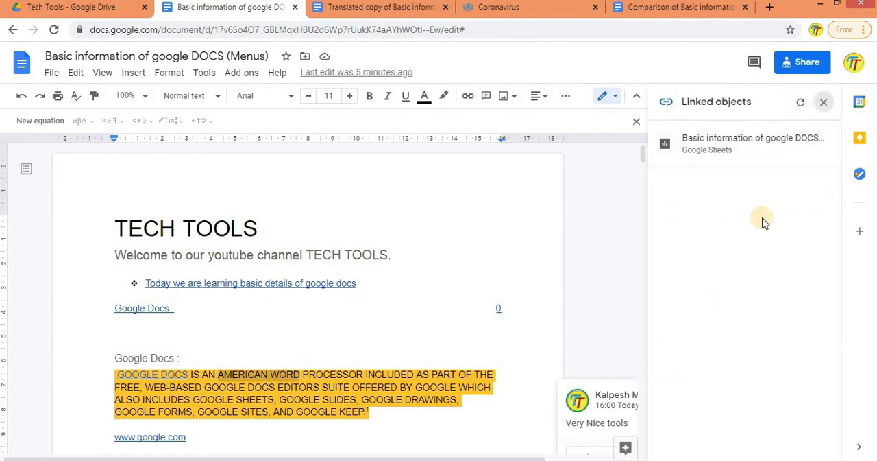
{"action": "left_click", "coordinate": [825, 104]}
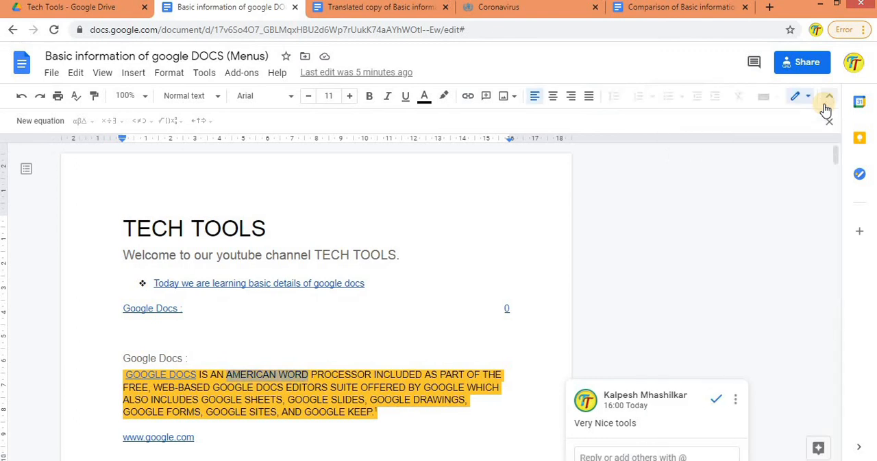
Step: Add a blank line below the coronavirus image near the end of the document
{"action": "left_click_drag", "start_coordinate": [836, 156], "coordinate": [840, 439]}
{"action": "left_click", "coordinate": [128, 274]}
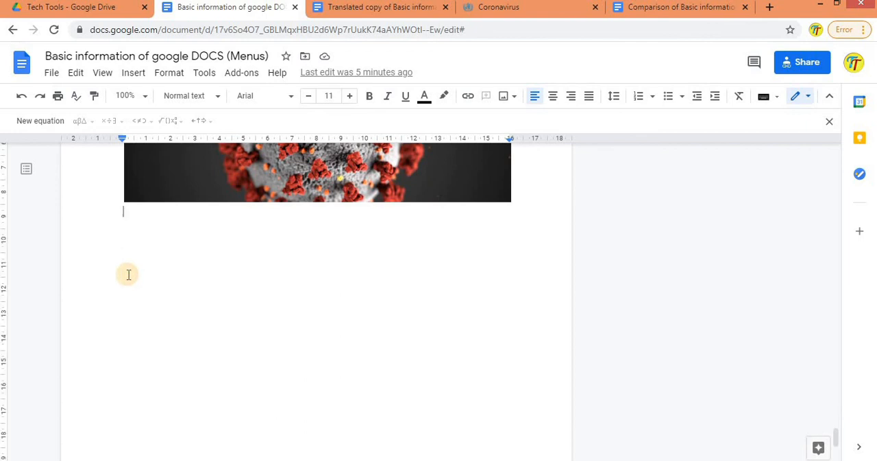
{"action": "key", "text": "Return"}
Step: Open voice typing for the blank line below the coronavirus image and choose हिन्दी as the dictation language
{"action": "left_click", "coordinate": [203, 74]}
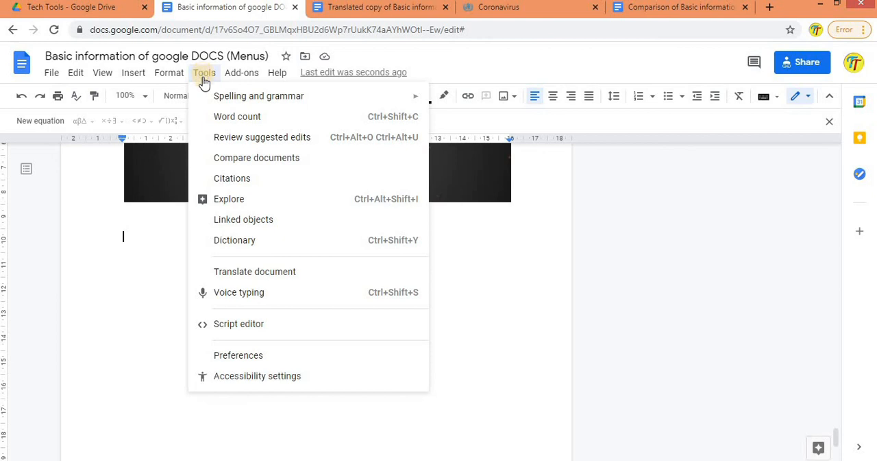
{"action": "left_click", "coordinate": [241, 288]}
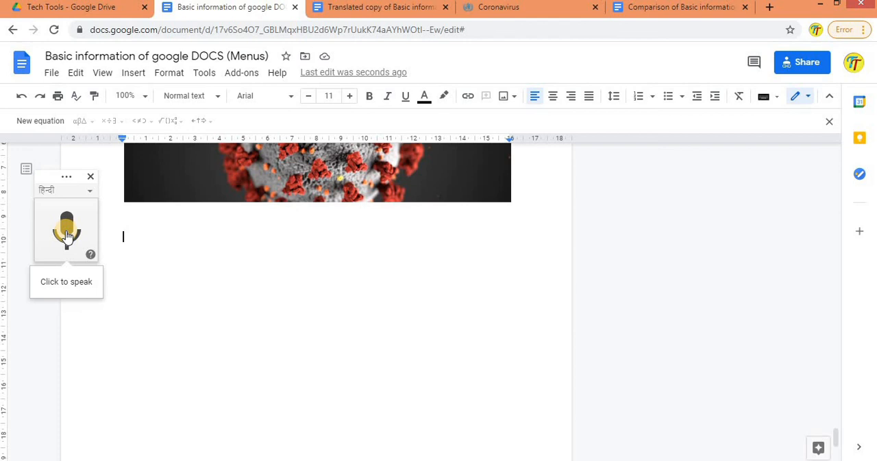
{"action": "left_click", "coordinate": [91, 192]}
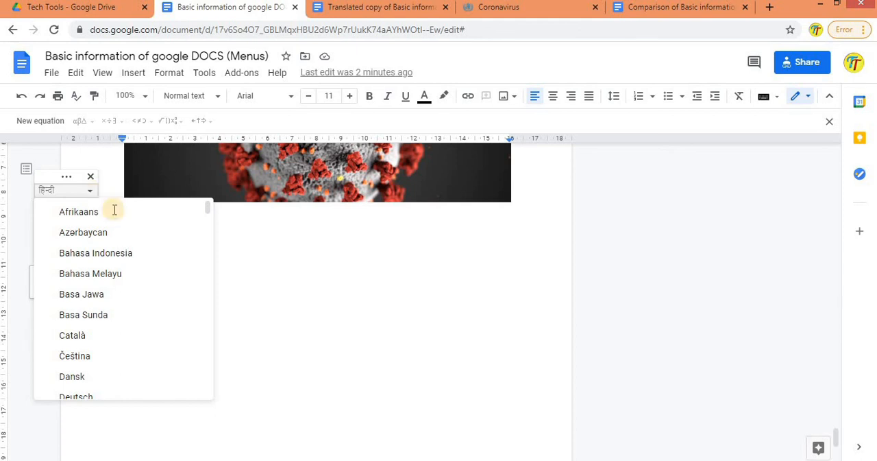
{"action": "left_click", "coordinate": [207, 209]}
{"action": "left_click", "coordinate": [212, 295]}
{"action": "left_click_drag", "start_coordinate": [213, 295], "coordinate": [209, 358]}
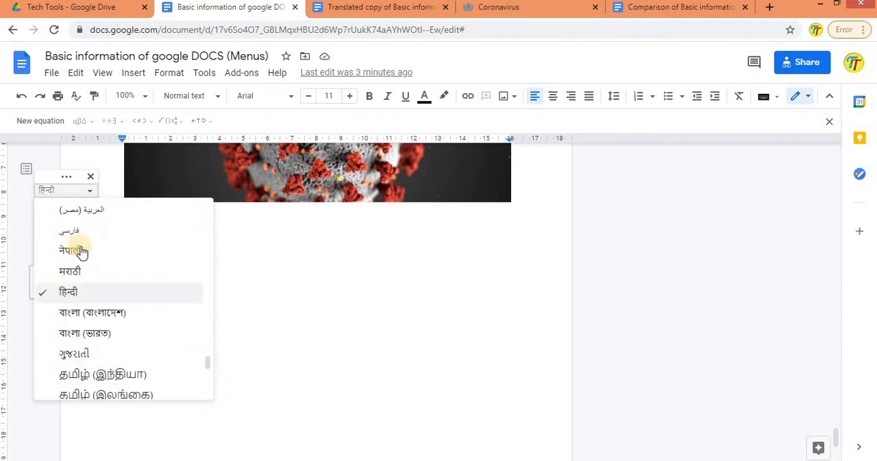
{"action": "left_click", "coordinate": [83, 291]}
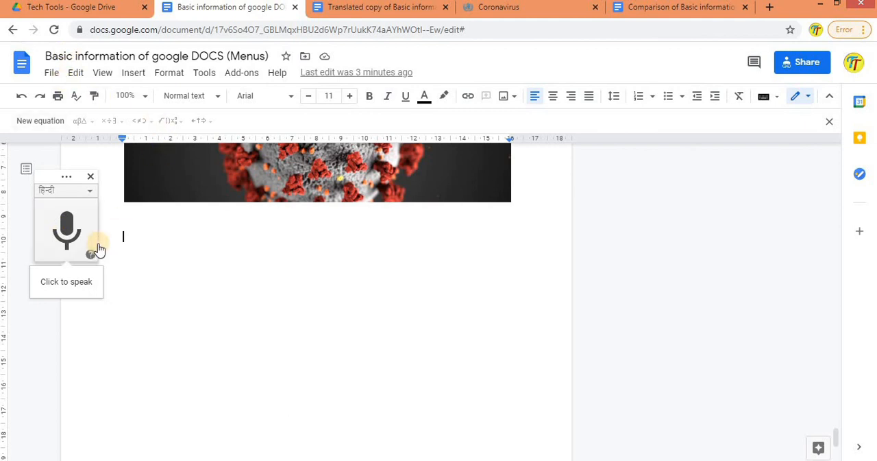
Step: Allow microphone access and dictate a Hindi welcome paragraph for the YouTube channel below the image, ending the dictation when finished
{"action": "left_click", "coordinate": [66, 226]}
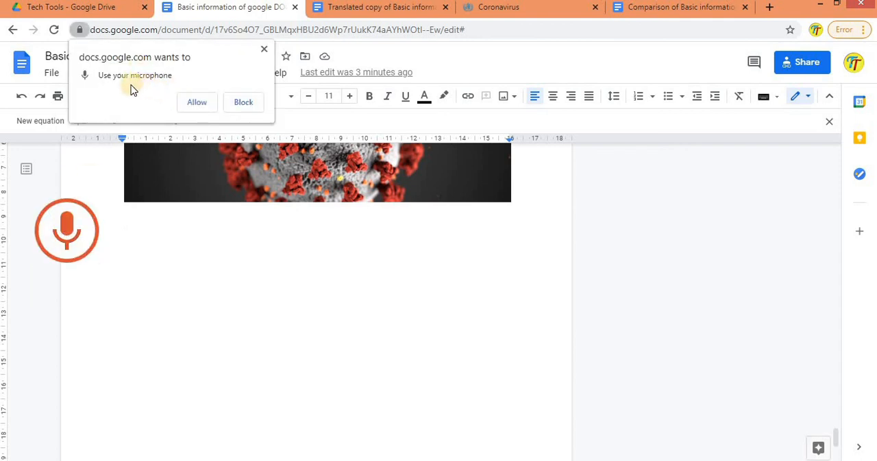
{"action": "left_click", "coordinate": [191, 103]}
{"action": "left_click", "coordinate": [197, 102]}
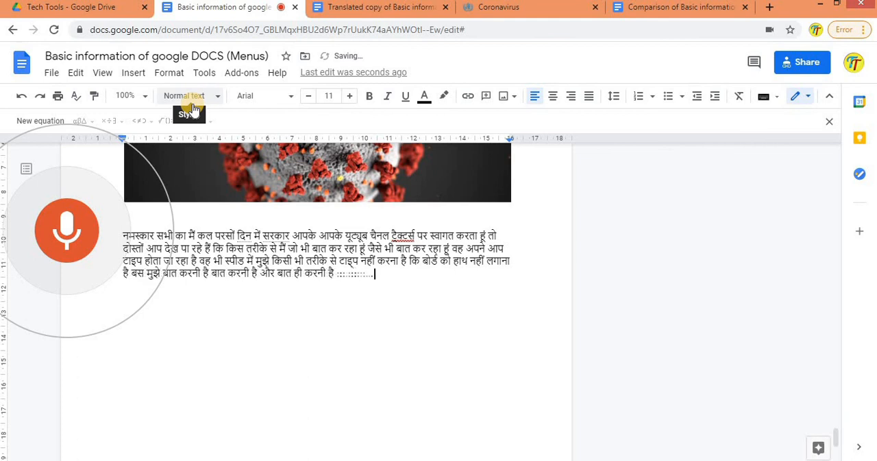
{"action": "left_click", "coordinate": [90, 228]}
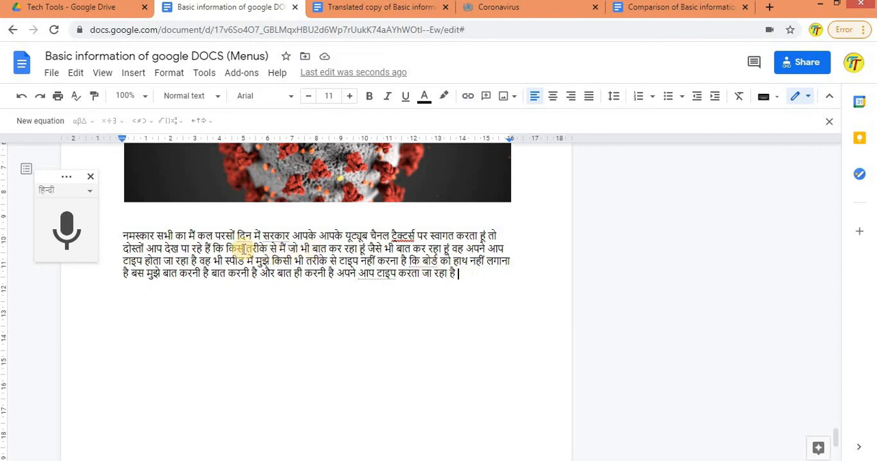
Step: Replace the misheard words after "मैं" by dictating the speaker's name, and remove the surname from it
{"action": "left_click_drag", "start_coordinate": [205, 232], "coordinate": [240, 236]}
{"action": "left_click", "coordinate": [67, 232]}
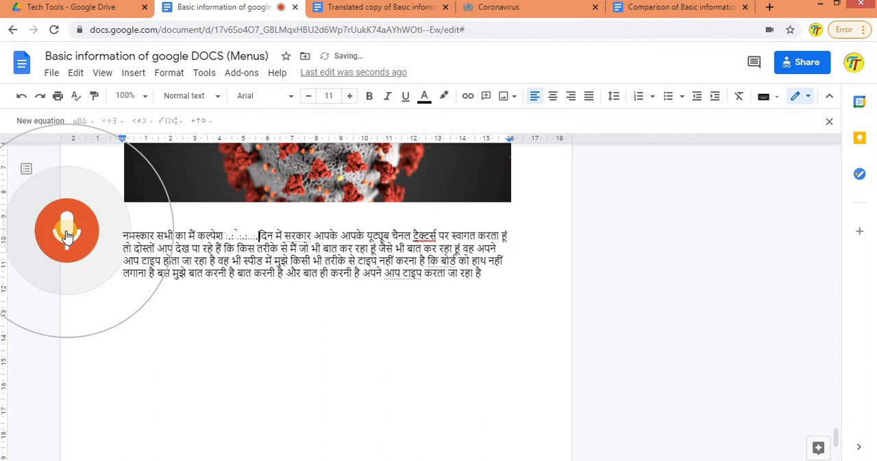
{"action": "left_click", "coordinate": [68, 233]}
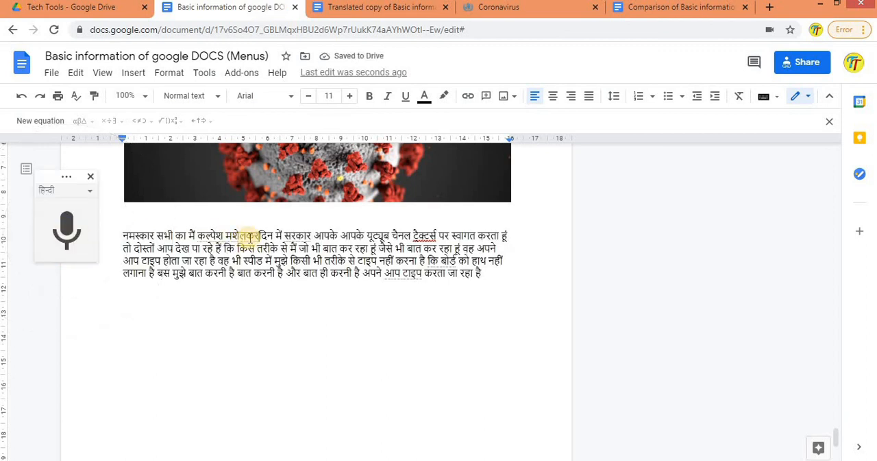
{"action": "key", "text": "BackSpace"}
{"action": "key", "text": "BackSpace"}
{"action": "key", "text": "BackSpace"}
{"action": "key", "text": "BackSpace"}
{"action": "key", "text": "BackSpace"}
{"action": "key", "text": "BackSpace"}
{"action": "key", "text": "BackSpace"}
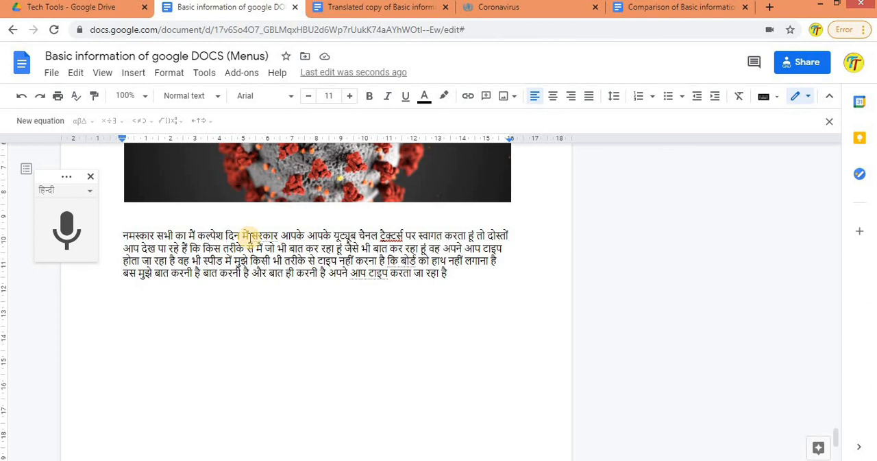
Step: Replace the misheard channel name "ट्रैक्टर्स" with "टेक टूल्स" using the हिन्दी transliteration input and correct its spelling
{"action": "double_click", "coordinate": [392, 235]}
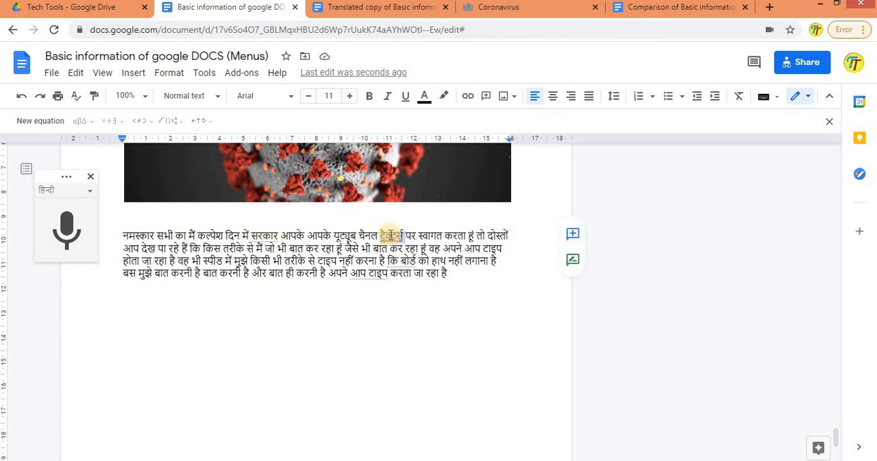
{"action": "left_click", "coordinate": [776, 97]}
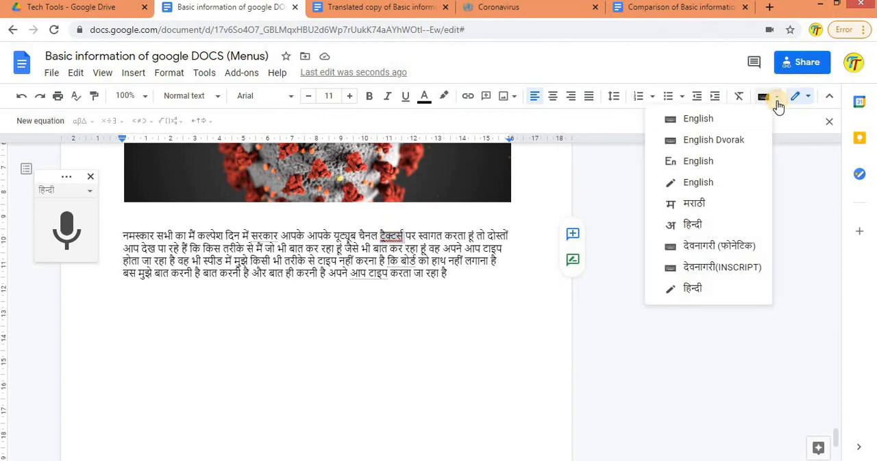
{"action": "left_click", "coordinate": [686, 227]}
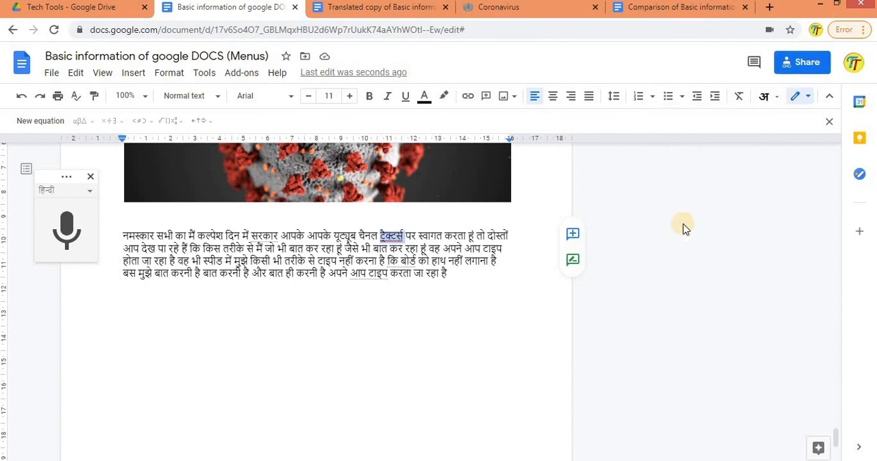
{"action": "type", "text": "tech"}
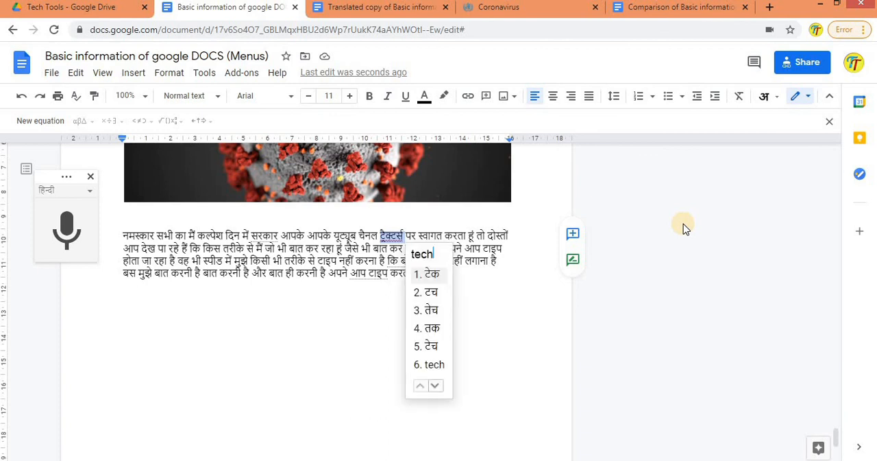
{"action": "type", "text": " tools"}
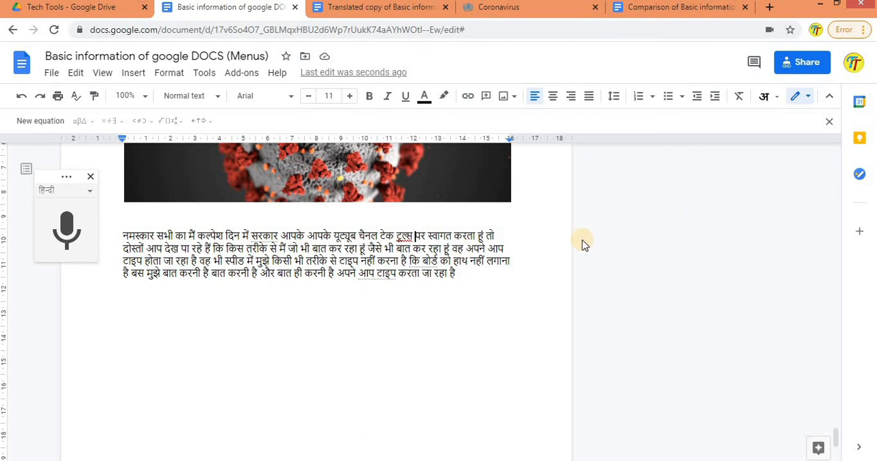
{"action": "left_click", "coordinate": [403, 235]}
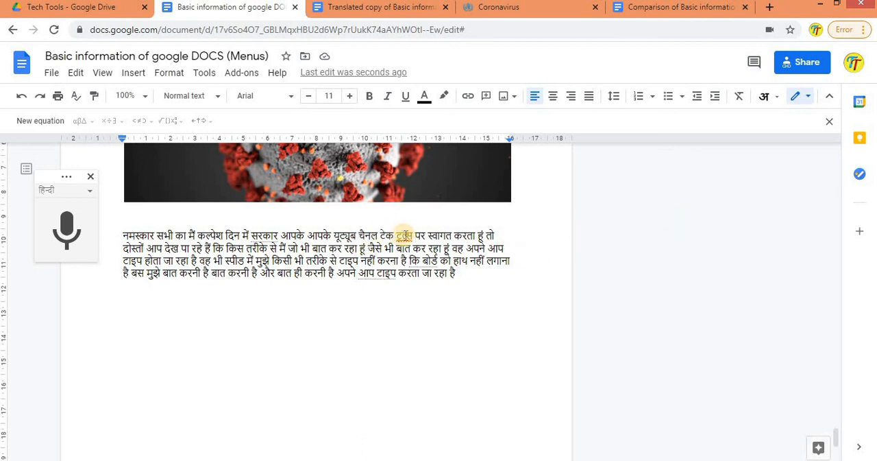
{"action": "left_click", "coordinate": [437, 219]}
{"action": "left_click", "coordinate": [462, 281]}
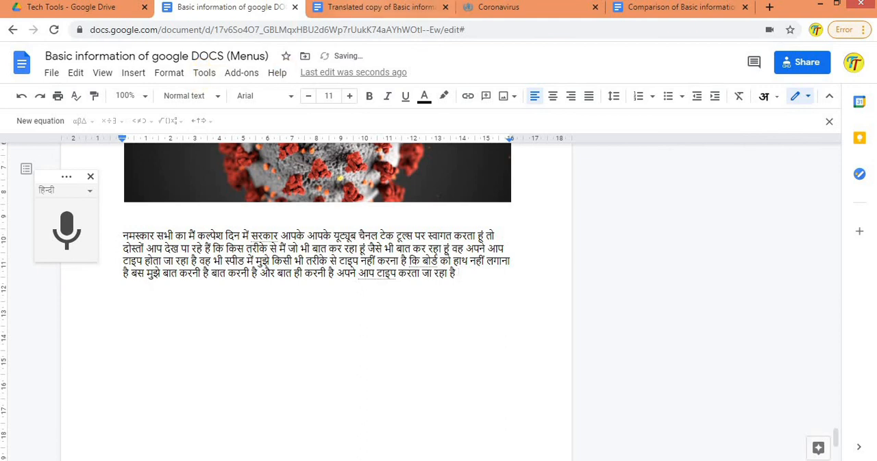
Step: Add a question mark at the end of the dictated Hindi paragraph
{"action": "left_click", "coordinate": [379, 10]}
{"action": "left_click", "coordinate": [235, 9]}
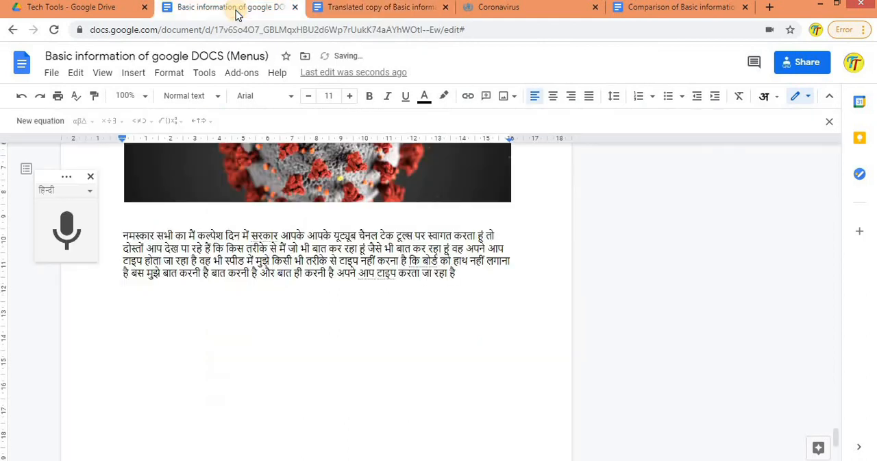
{"action": "type", "text": "?"}
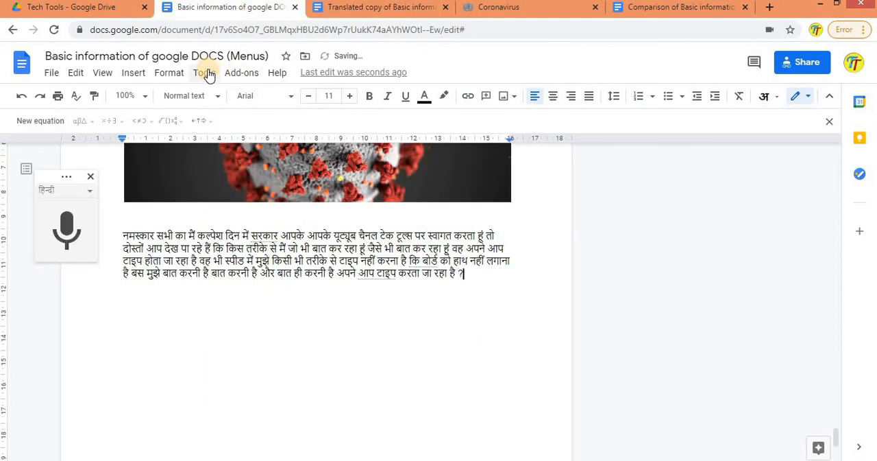
Step: Examine the general preferences and the automatic substitution list, and accept the preferences as they are
{"action": "left_click", "coordinate": [204, 72]}
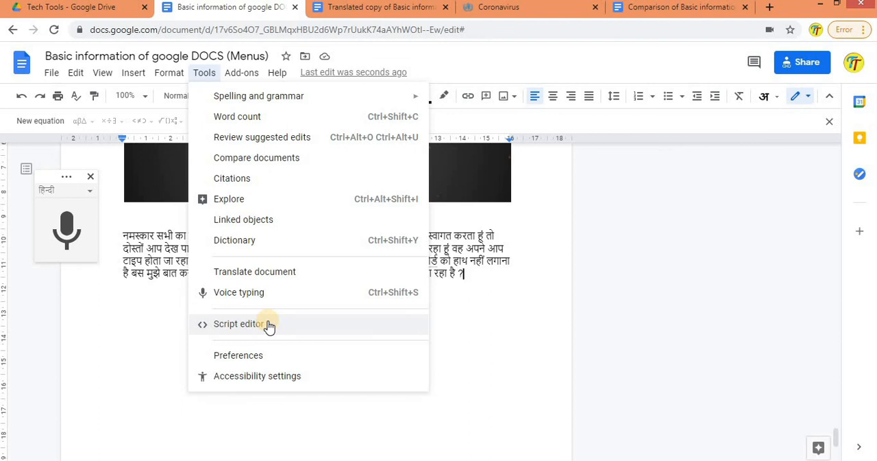
{"action": "left_click", "coordinate": [241, 354]}
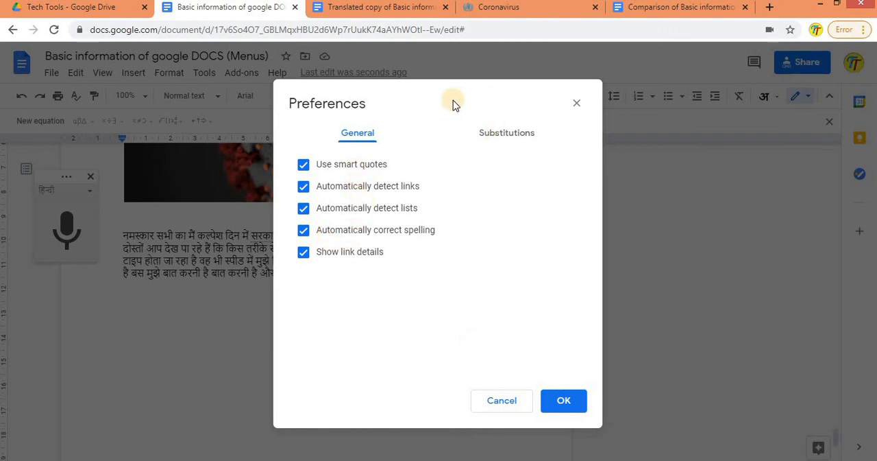
{"action": "left_click", "coordinate": [490, 137]}
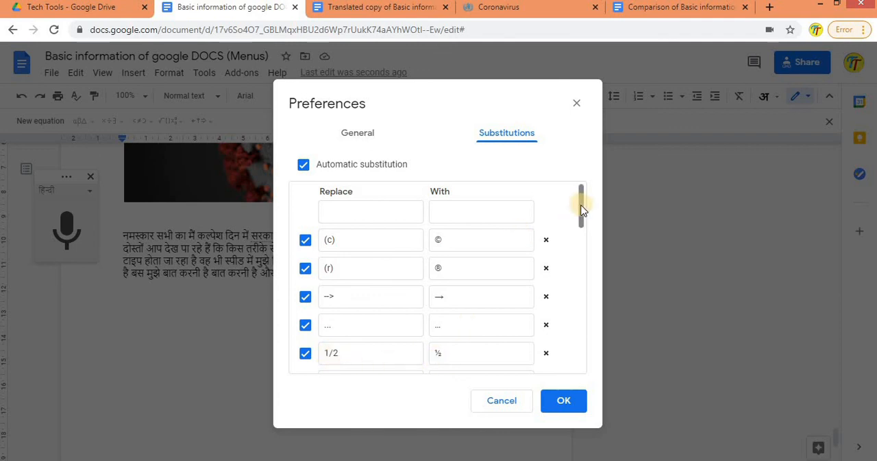
{"action": "left_click_drag", "start_coordinate": [581, 215], "coordinate": [581, 231]}
{"action": "left_click", "coordinate": [554, 396]}
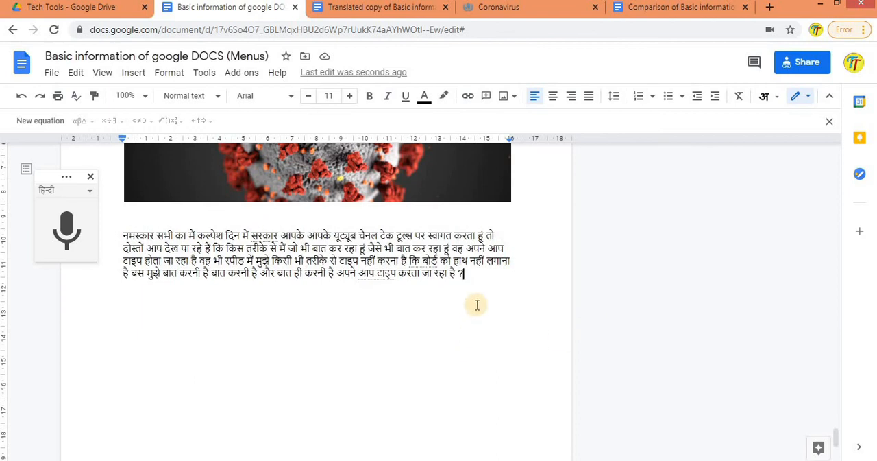
Step: Start a new line below the Hindi paragraph and switch the input tool to English
{"action": "key", "text": "Return"}
{"action": "type", "text": "12"}
{"action": "key", "text": "BackSpace"}
{"action": "key", "text": "BackSpace"}
{"action": "key", "text": "BackSpace"}
{"action": "key", "text": "BackSpace"}
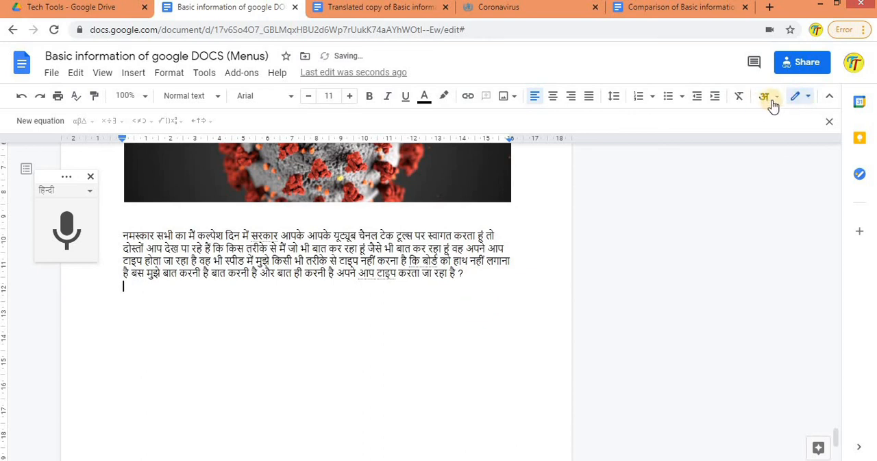
{"action": "left_click", "coordinate": [775, 100]}
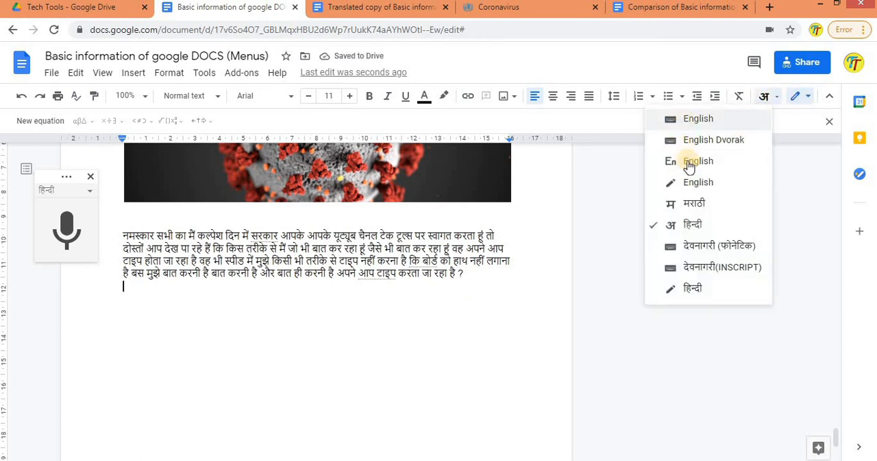
{"action": "left_click", "coordinate": [689, 167]}
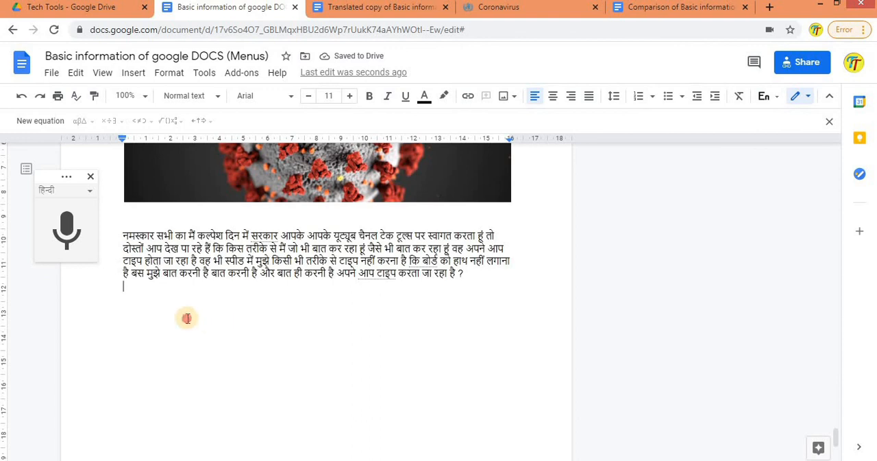
Step: Enter the fractions 1/2 and 1/4 on the new line to demonstrate automatic substitution
{"action": "type", "text": "1/2 "}
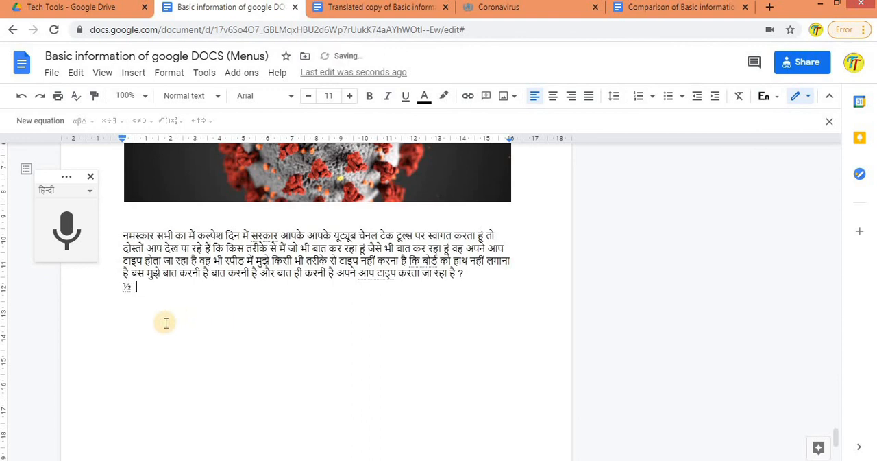
{"action": "type", "text": "2/4"}
{"action": "key", "text": "BackSpace"}
{"action": "key", "text": "BackSpace"}
{"action": "key", "text": "BackSpace"}
{"action": "type", "text": "1/4"}
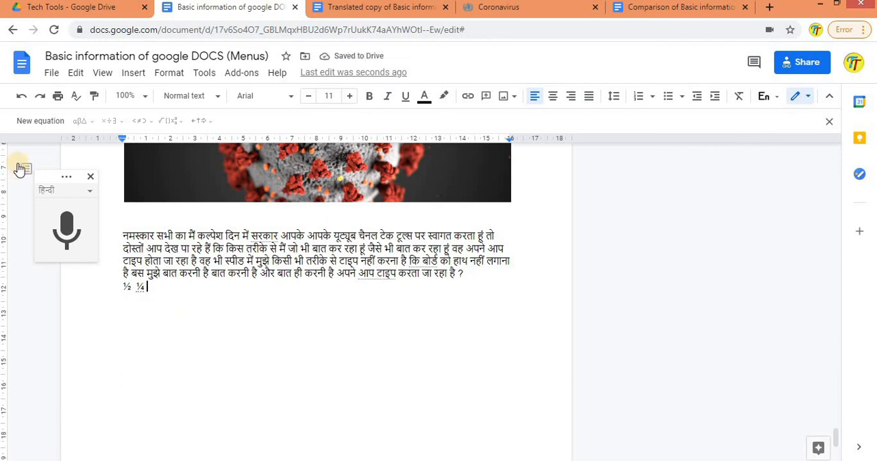
Step: Review the fraction entries in the automatic substitution list and close the preferences
{"action": "left_click", "coordinate": [205, 72]}
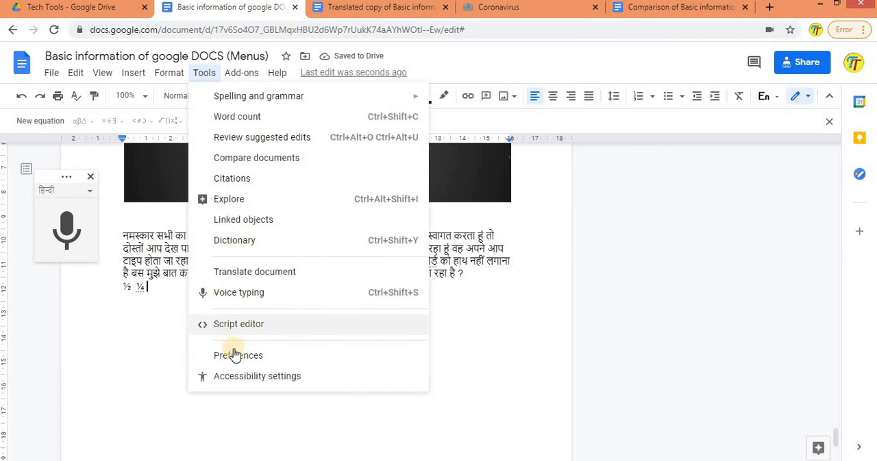
{"action": "left_click", "coordinate": [210, 352]}
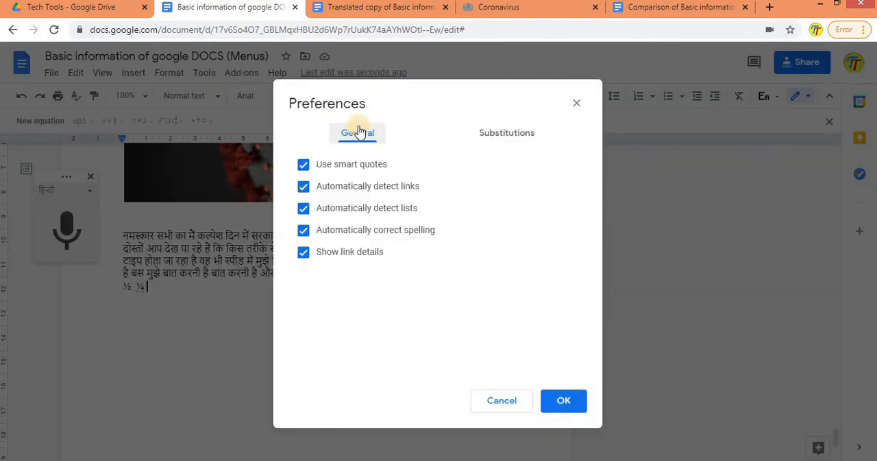
{"action": "left_click", "coordinate": [478, 144]}
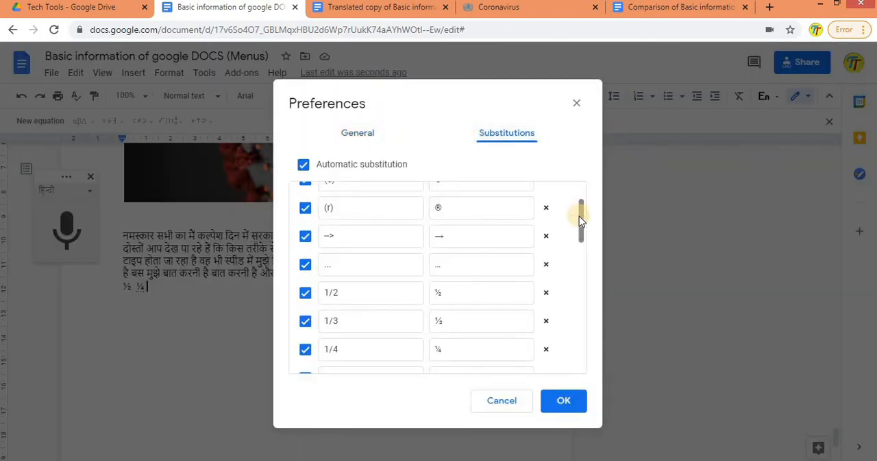
{"action": "left_click_drag", "start_coordinate": [579, 216], "coordinate": [578, 108]}
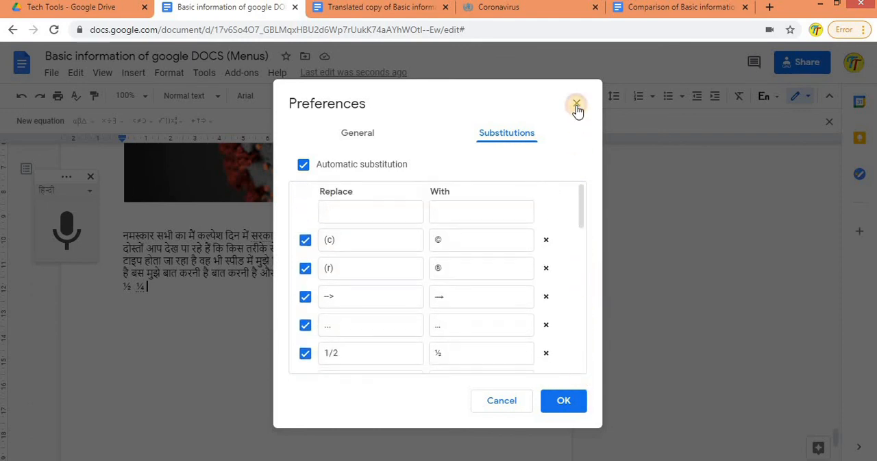
{"action": "key", "text": "Escape"}
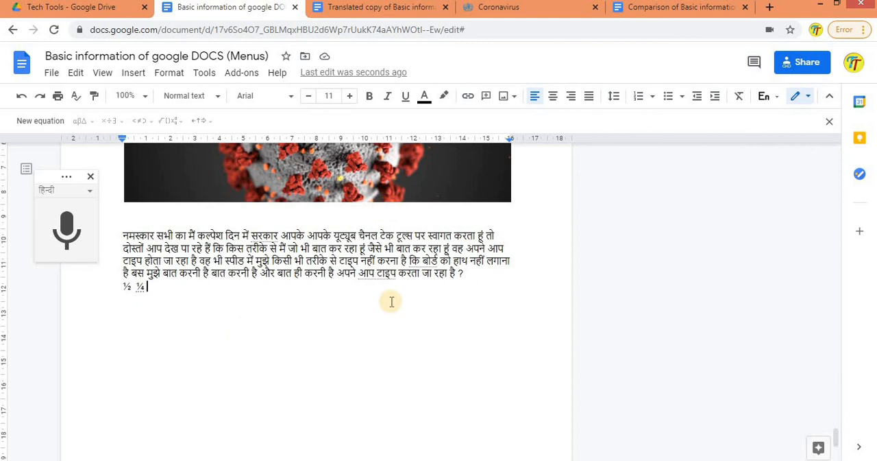
{"action": "left_click", "coordinate": [129, 74]}
{"action": "left_click", "coordinate": [176, 75]}
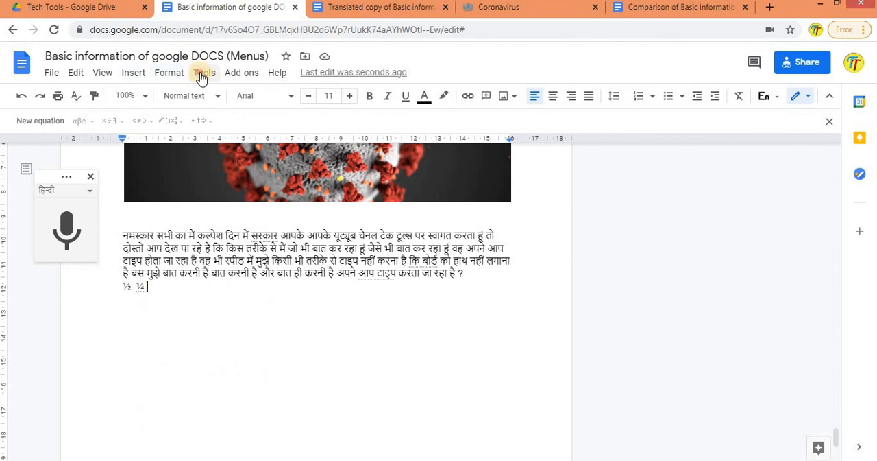
{"action": "left_click", "coordinate": [203, 74]}
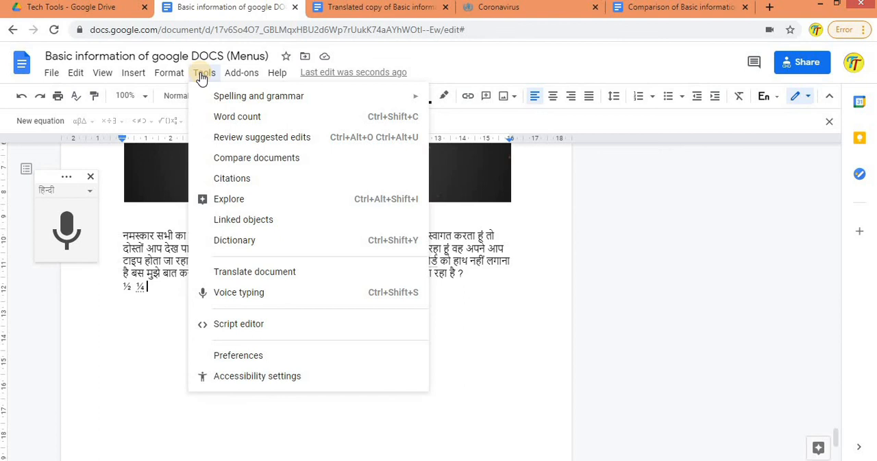
Step: Examine the document commands, the add-on options and the help resources without running any of them
{"action": "left_click", "coordinate": [614, 355]}
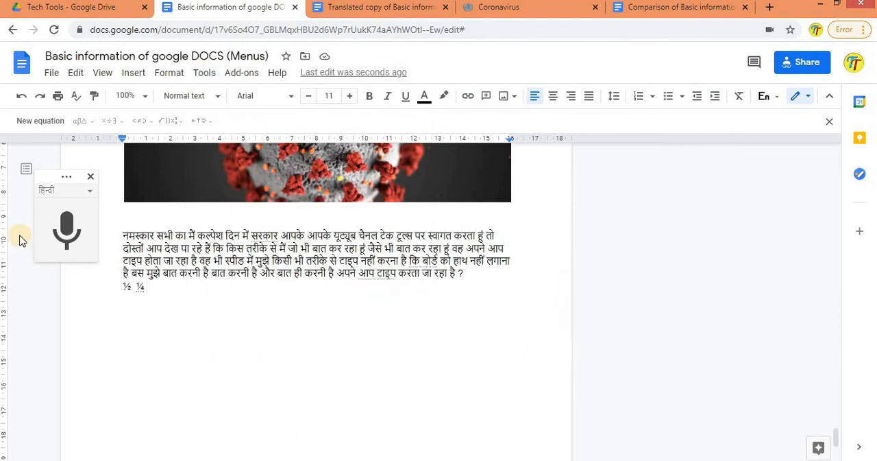
{"action": "left_click", "coordinate": [132, 73]}
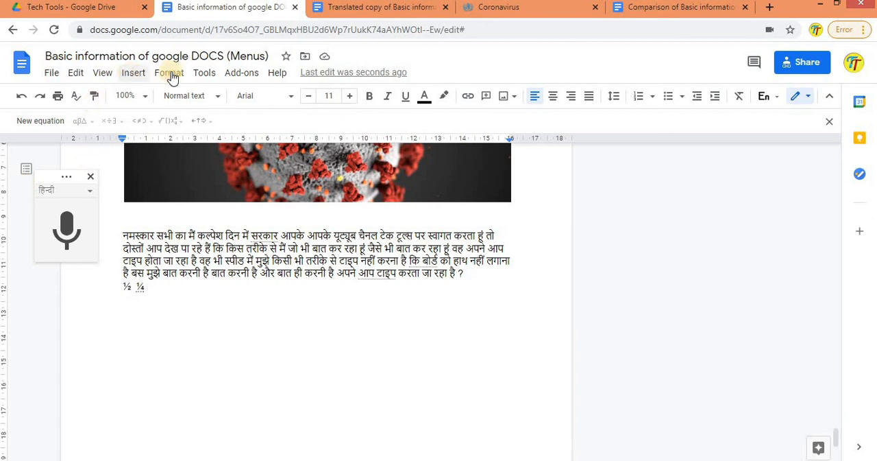
{"action": "left_click", "coordinate": [171, 77]}
{"action": "left_click", "coordinate": [200, 79]}
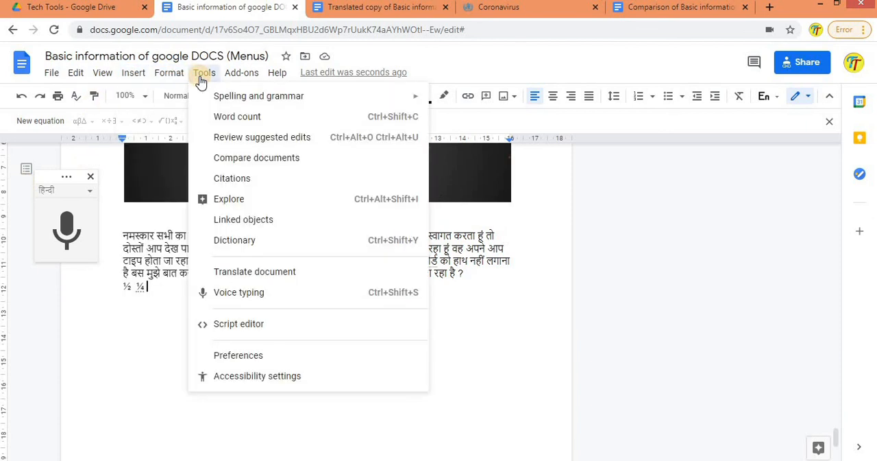
{"action": "left_click", "coordinate": [51, 74]}
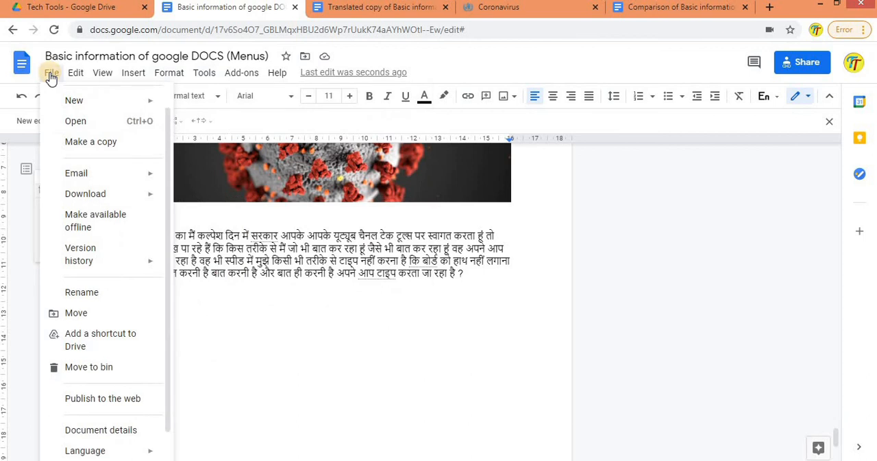
{"action": "left_click", "coordinate": [75, 77]}
{"action": "mouse_move", "coordinate": [208, 81]}
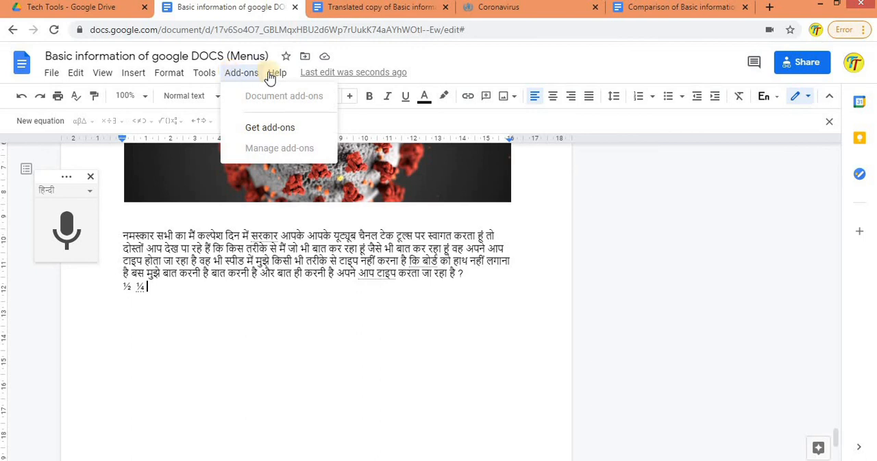
{"action": "mouse_move", "coordinate": [270, 77]}
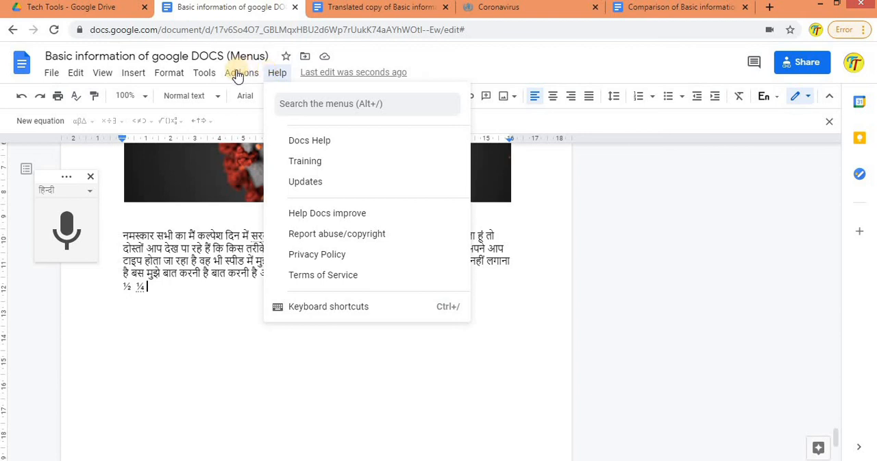
{"action": "left_click", "coordinate": [238, 74]}
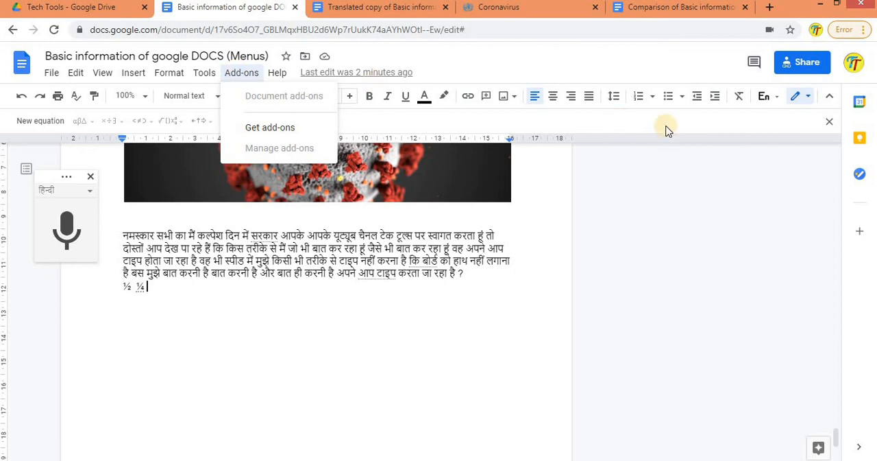
{"action": "key", "text": "Right"}
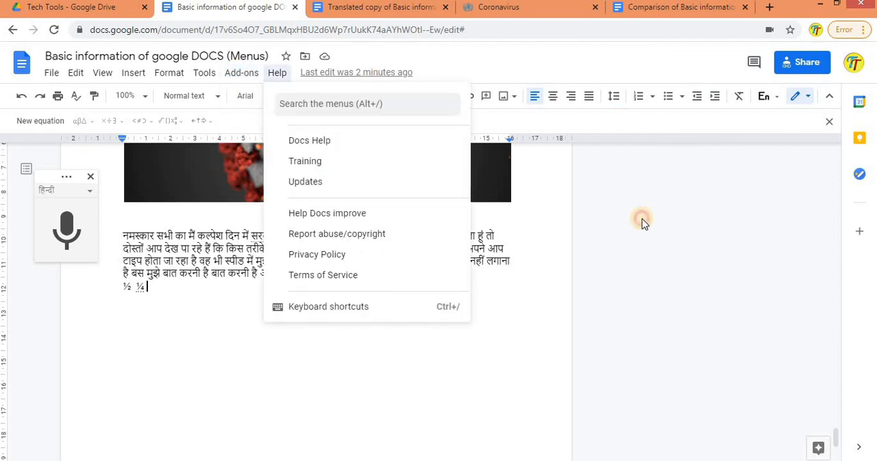
{"action": "key", "text": "Escape"}
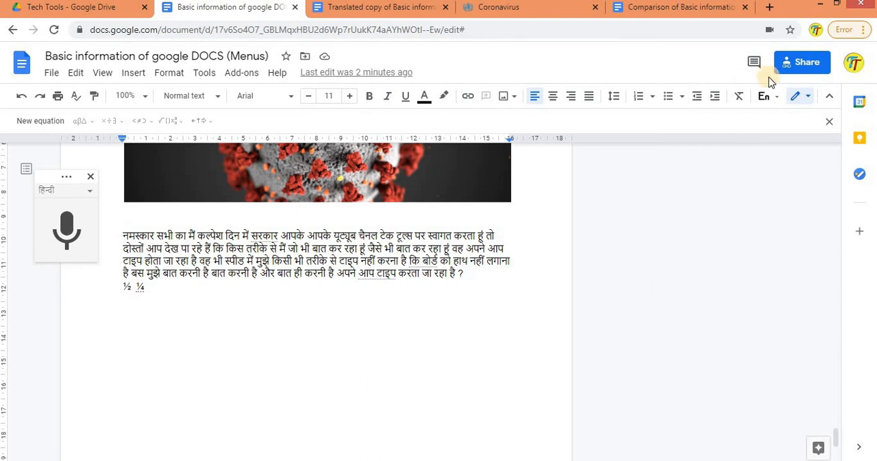
Step: Try to share the document with a suggested contact as Editor, and reload the file
{"action": "left_click", "coordinate": [802, 62]}
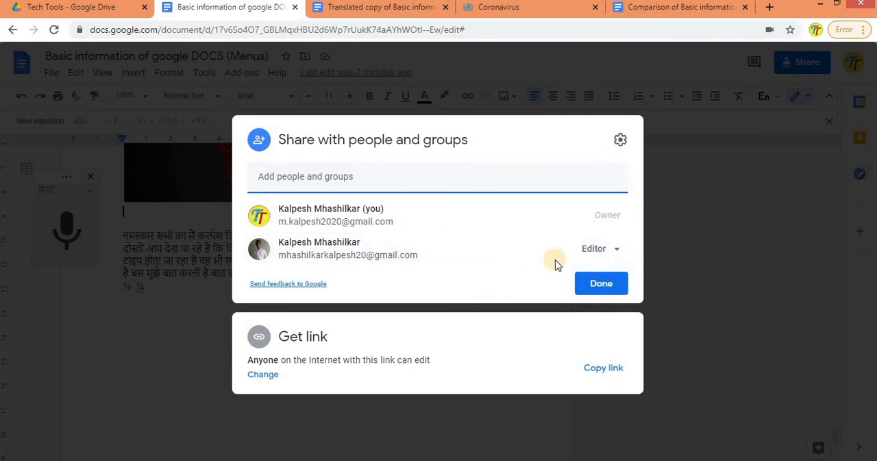
{"action": "left_click", "coordinate": [381, 184]}
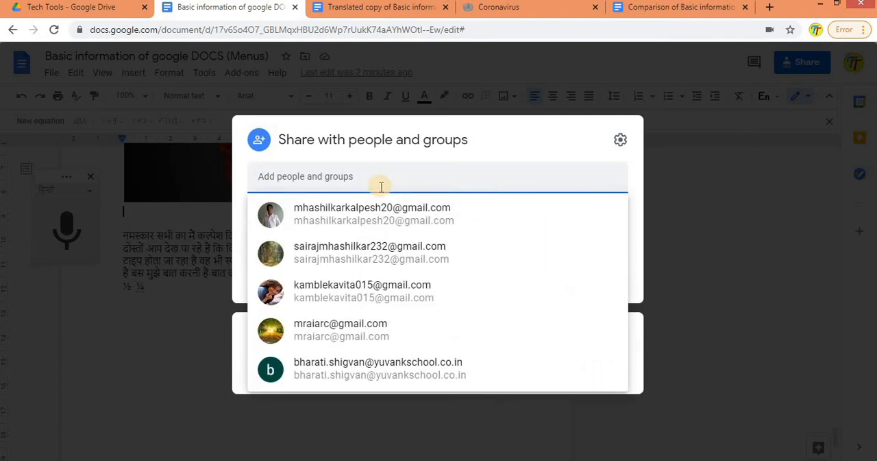
{"action": "left_click", "coordinate": [446, 208]}
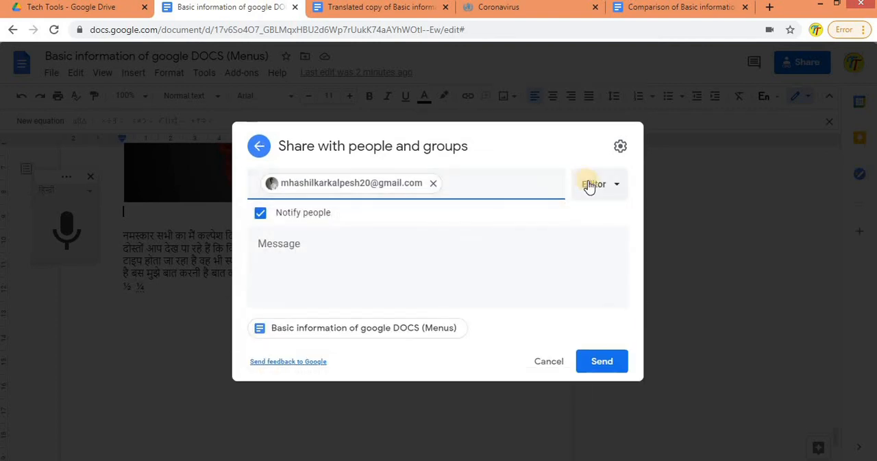
{"action": "left_click", "coordinate": [620, 185]}
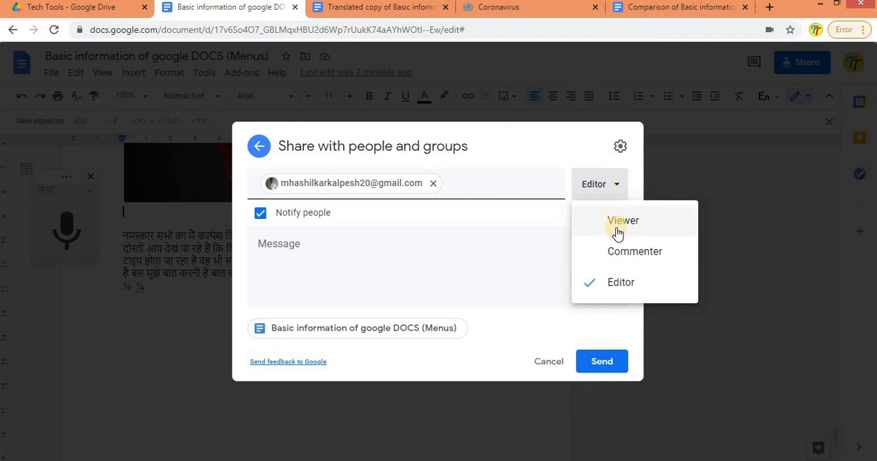
{"action": "left_click", "coordinate": [541, 240]}
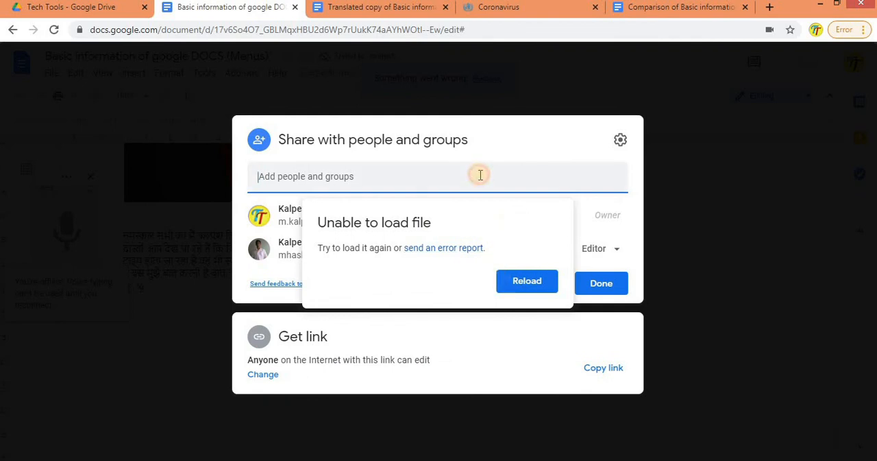
{"action": "left_click", "coordinate": [508, 280]}
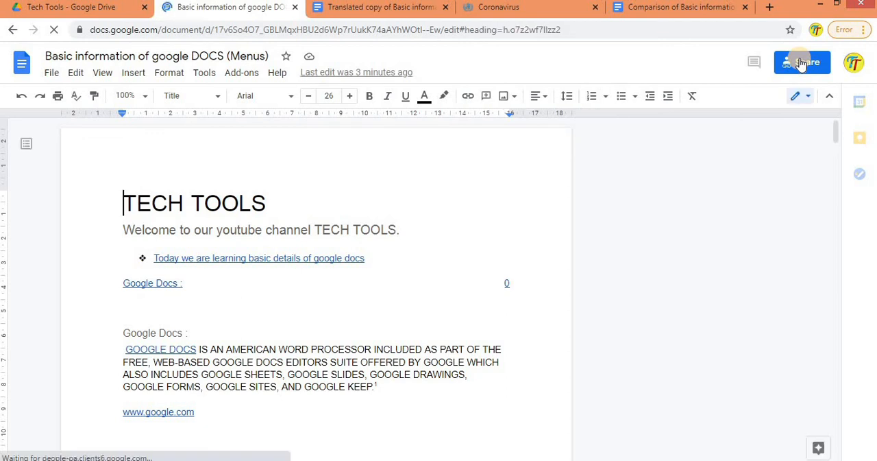
Step: Review the link's access and role options, keep Anyone with the link as Editor, and copy the sharing link
{"action": "left_click", "coordinate": [800, 62]}
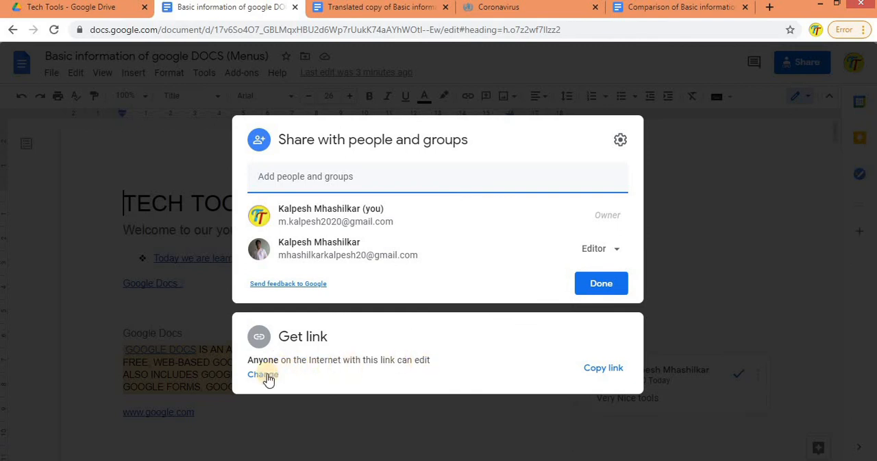
{"action": "left_click", "coordinate": [264, 375]}
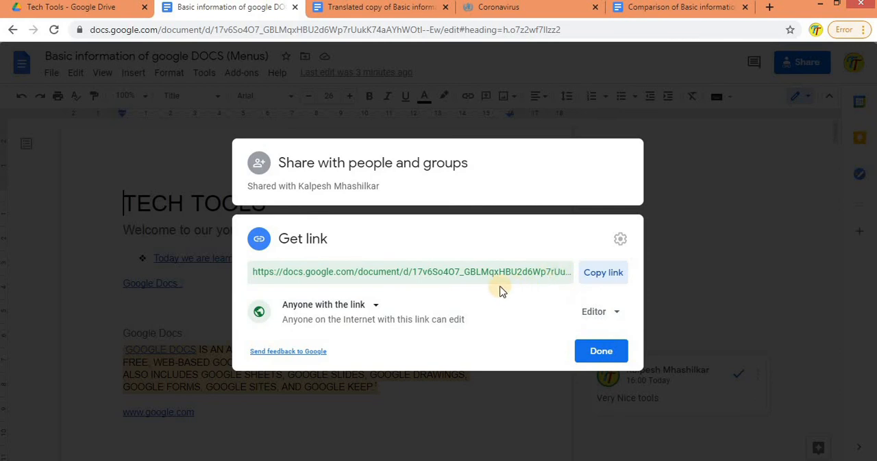
{"action": "left_click", "coordinate": [370, 307]}
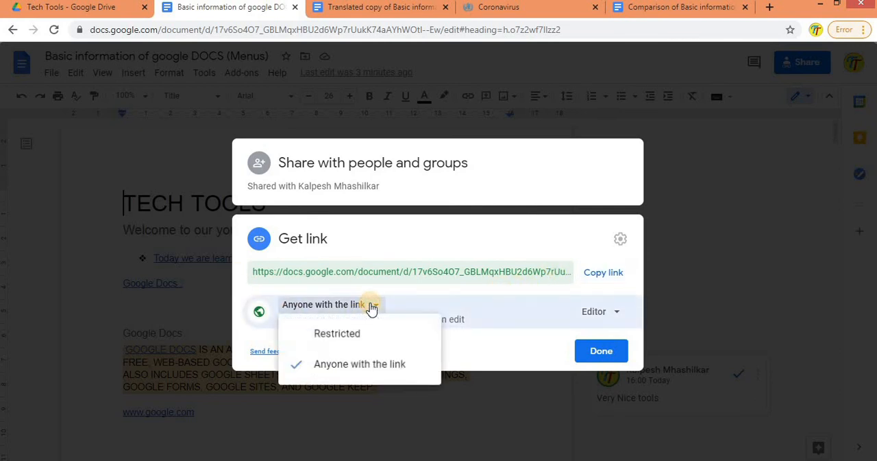
{"action": "left_click", "coordinate": [370, 307]}
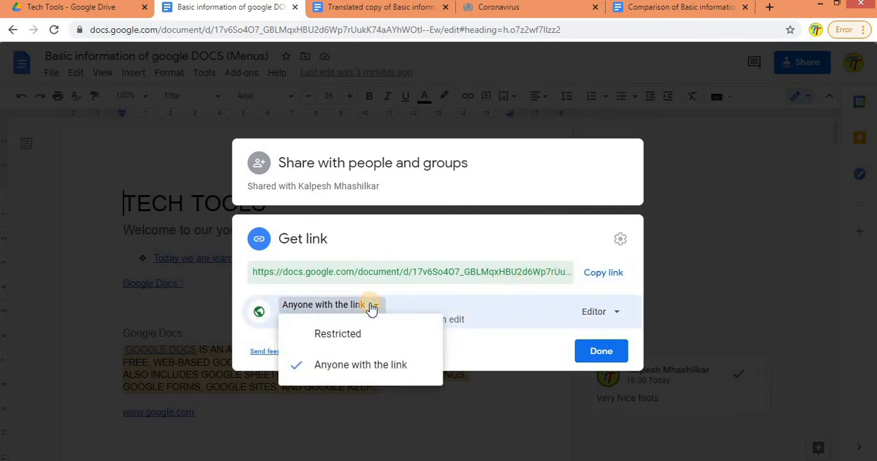
{"action": "left_click", "coordinate": [617, 312]}
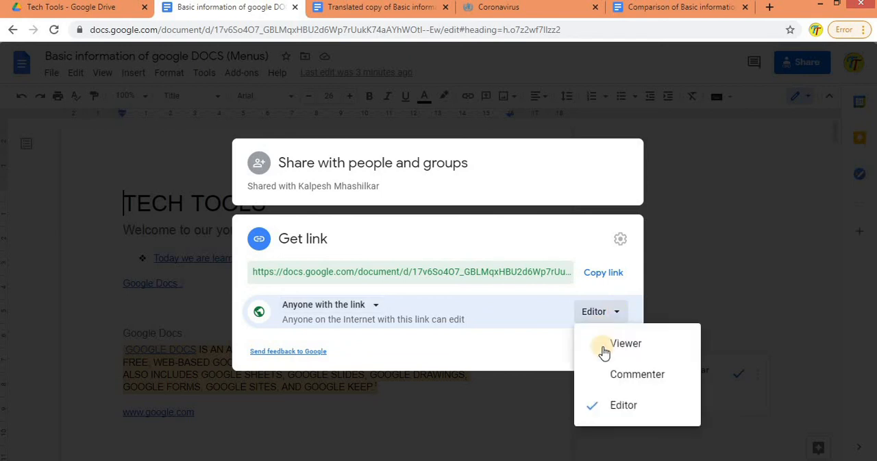
{"action": "left_click", "coordinate": [545, 334]}
{"action": "left_click", "coordinate": [595, 272]}
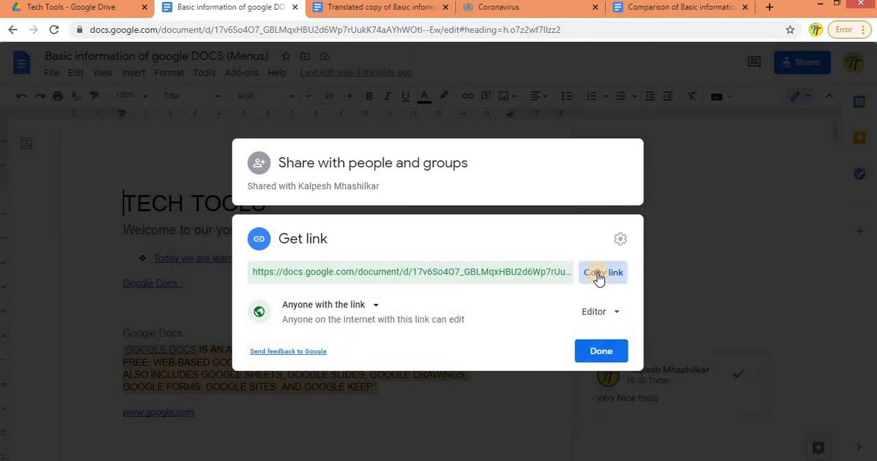
{"action": "left_click", "coordinate": [598, 350]}
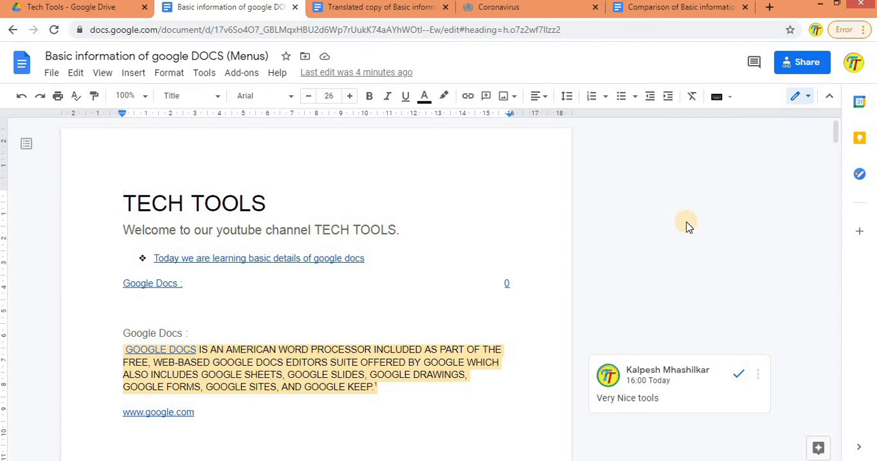
Step: Set the role for anyone with the link to Viewer and copy the document's sharing link
{"action": "left_click", "coordinate": [815, 68]}
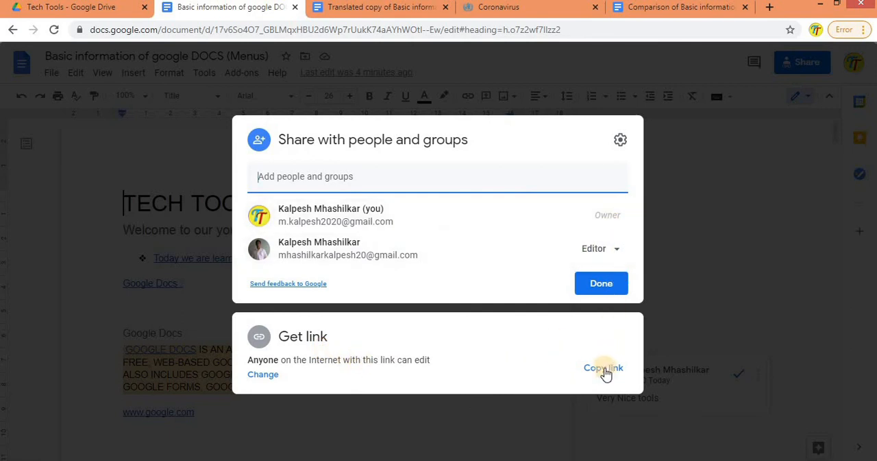
{"action": "left_click", "coordinate": [259, 374]}
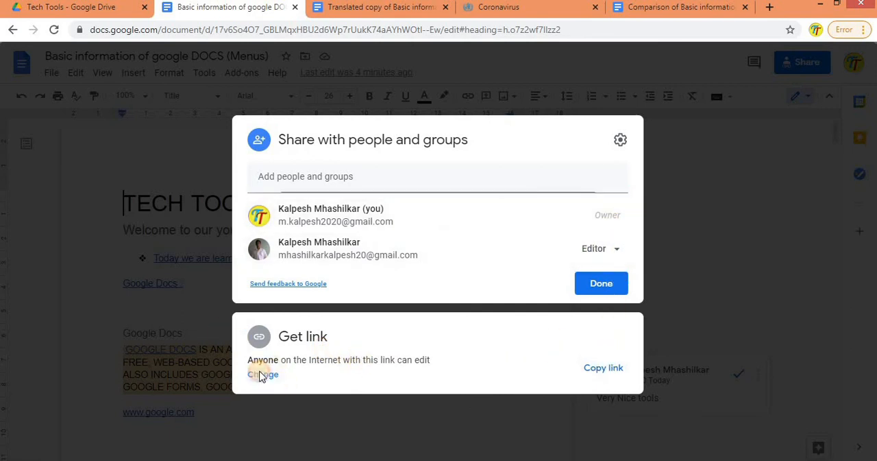
{"action": "left_click", "coordinate": [606, 312]}
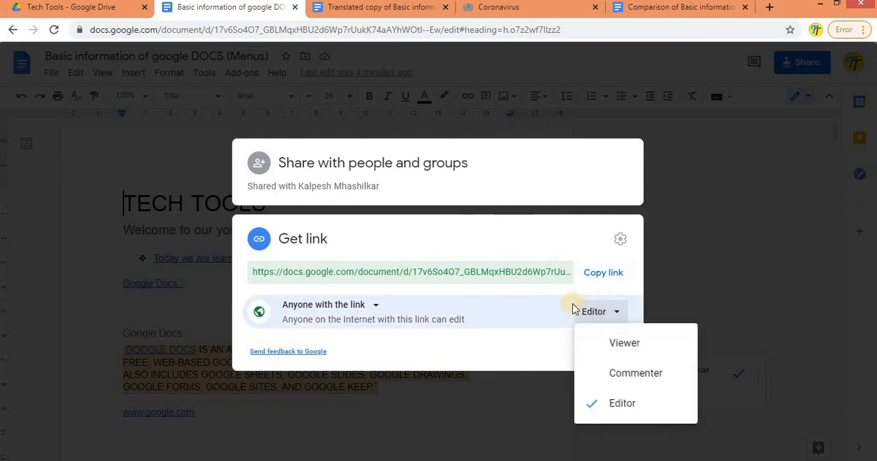
{"action": "left_click", "coordinate": [607, 347]}
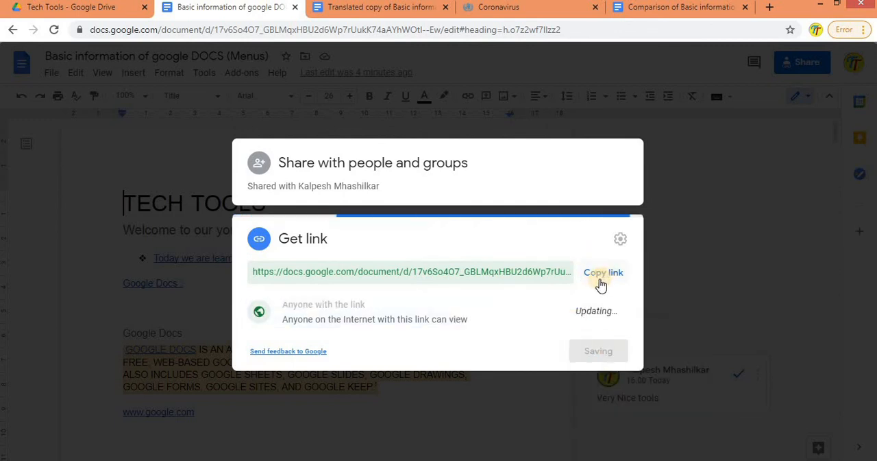
{"action": "left_click", "coordinate": [590, 273]}
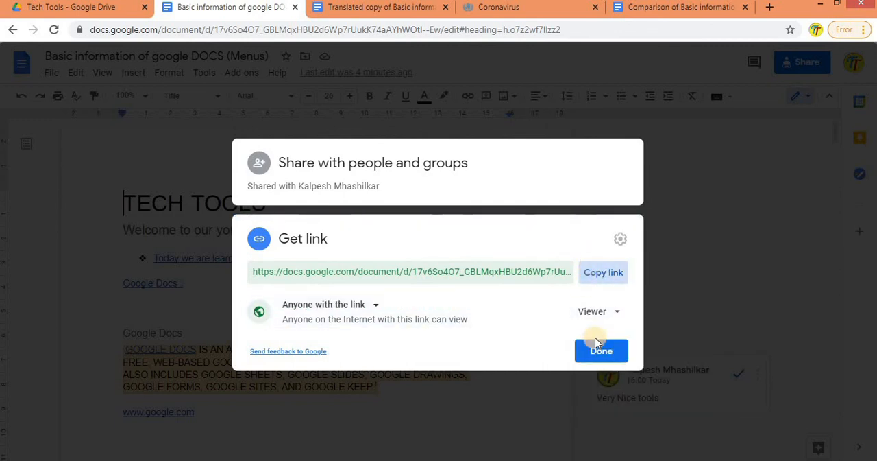
{"action": "left_click", "coordinate": [601, 349]}
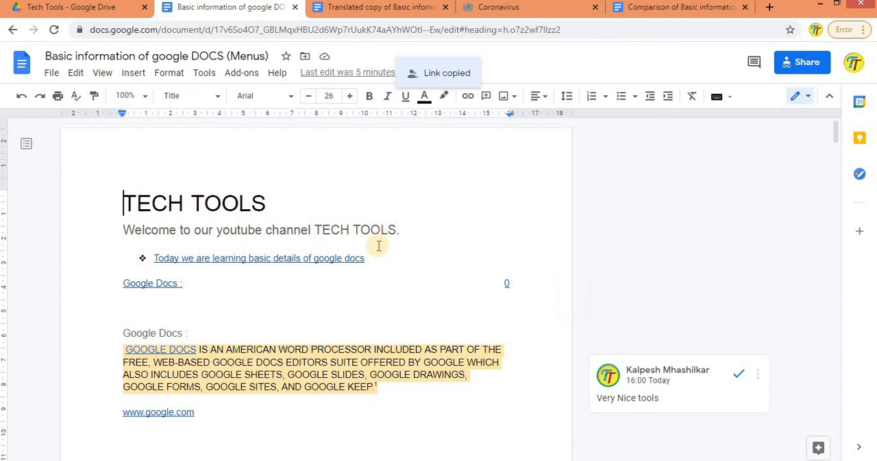
{"action": "mouse_move", "coordinate": [836, 130]}
{"action": "left_mouse_down"}
{"action": "mouse_move", "coordinate": [823, 393]}
{"action": "mouse_move", "coordinate": [830, 128]}
{"action": "left_mouse_up"}
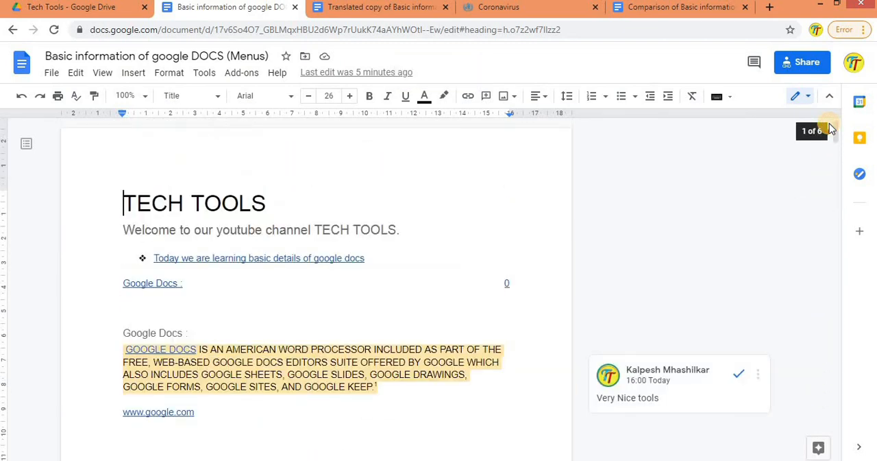